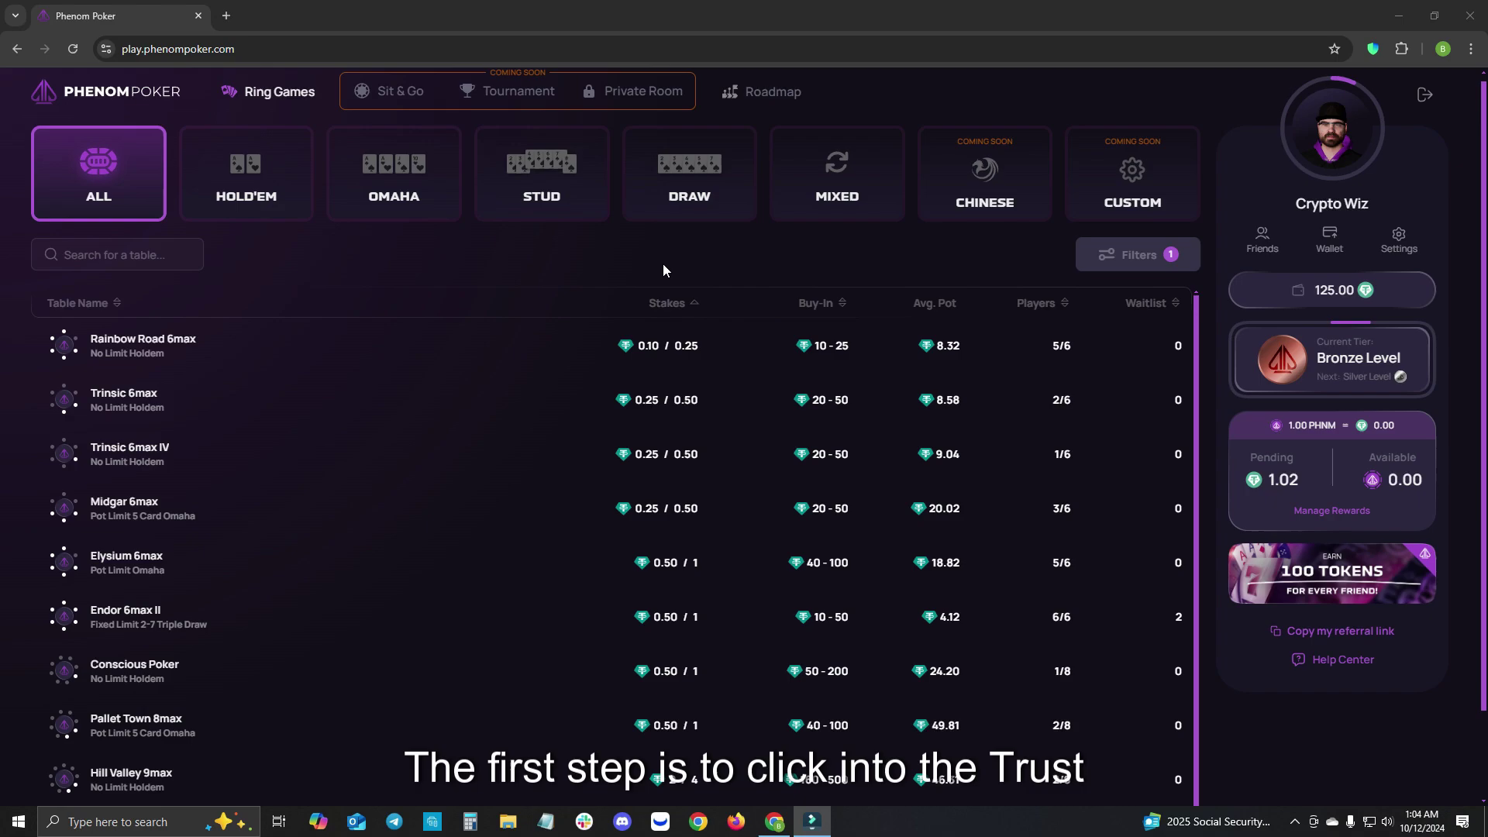
# Open the Trust Wallet extension in its own full browser tab via View fullscreen
pyautogui.click(1373, 49)
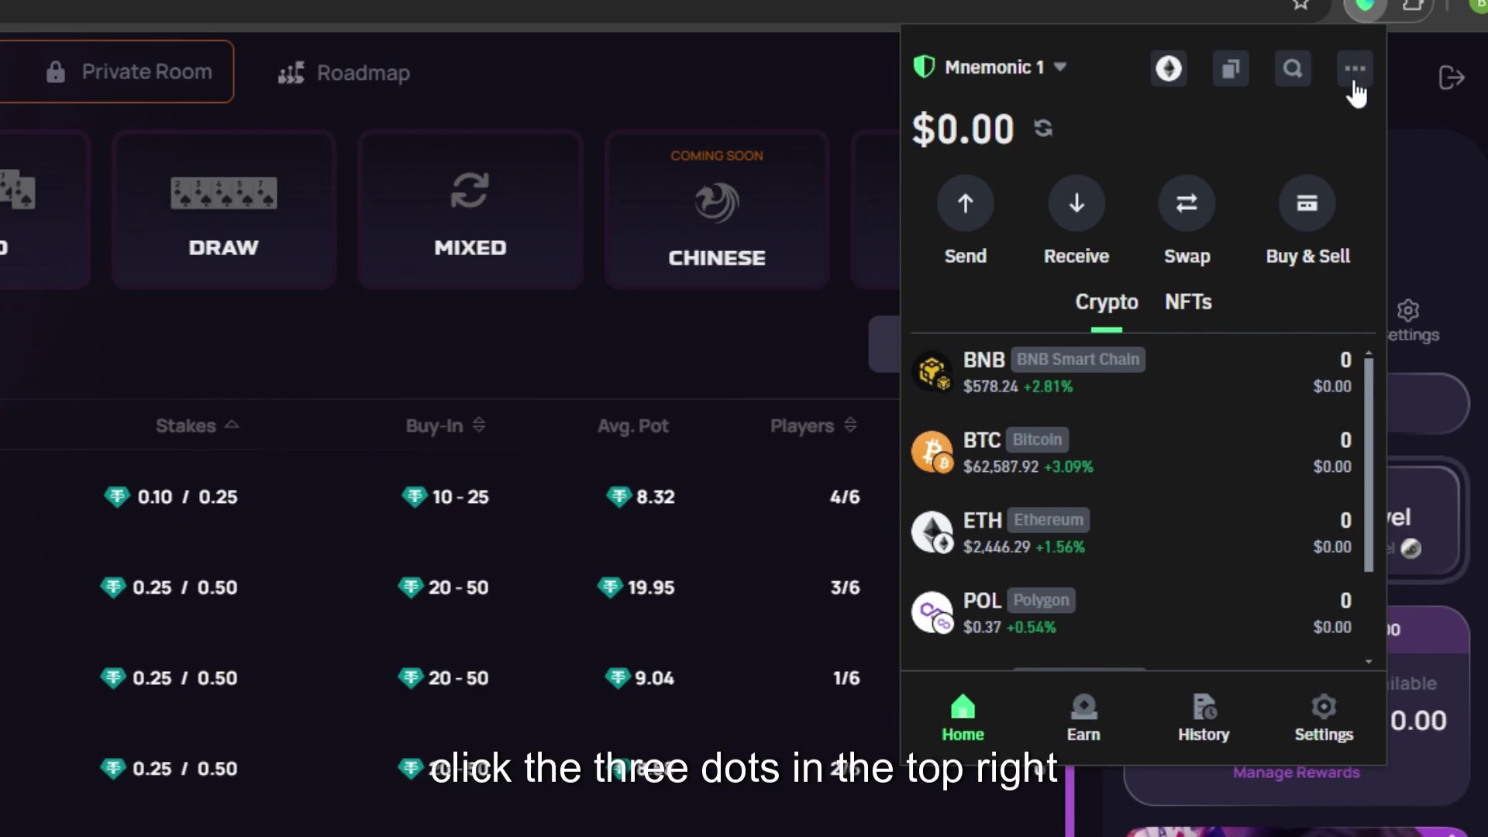
pyautogui.click(1354, 91)
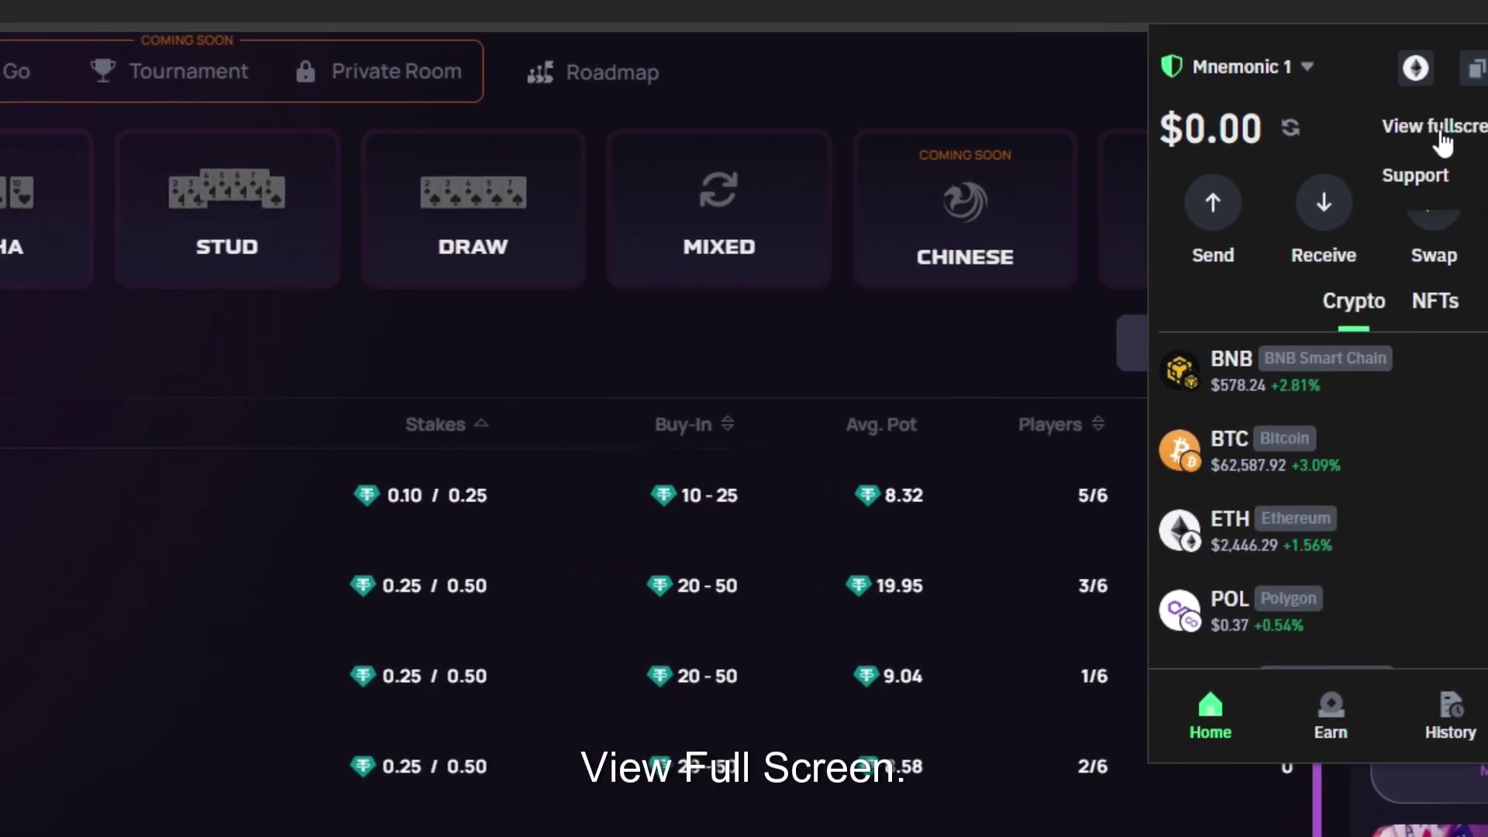
pyautogui.click(1334, 128)
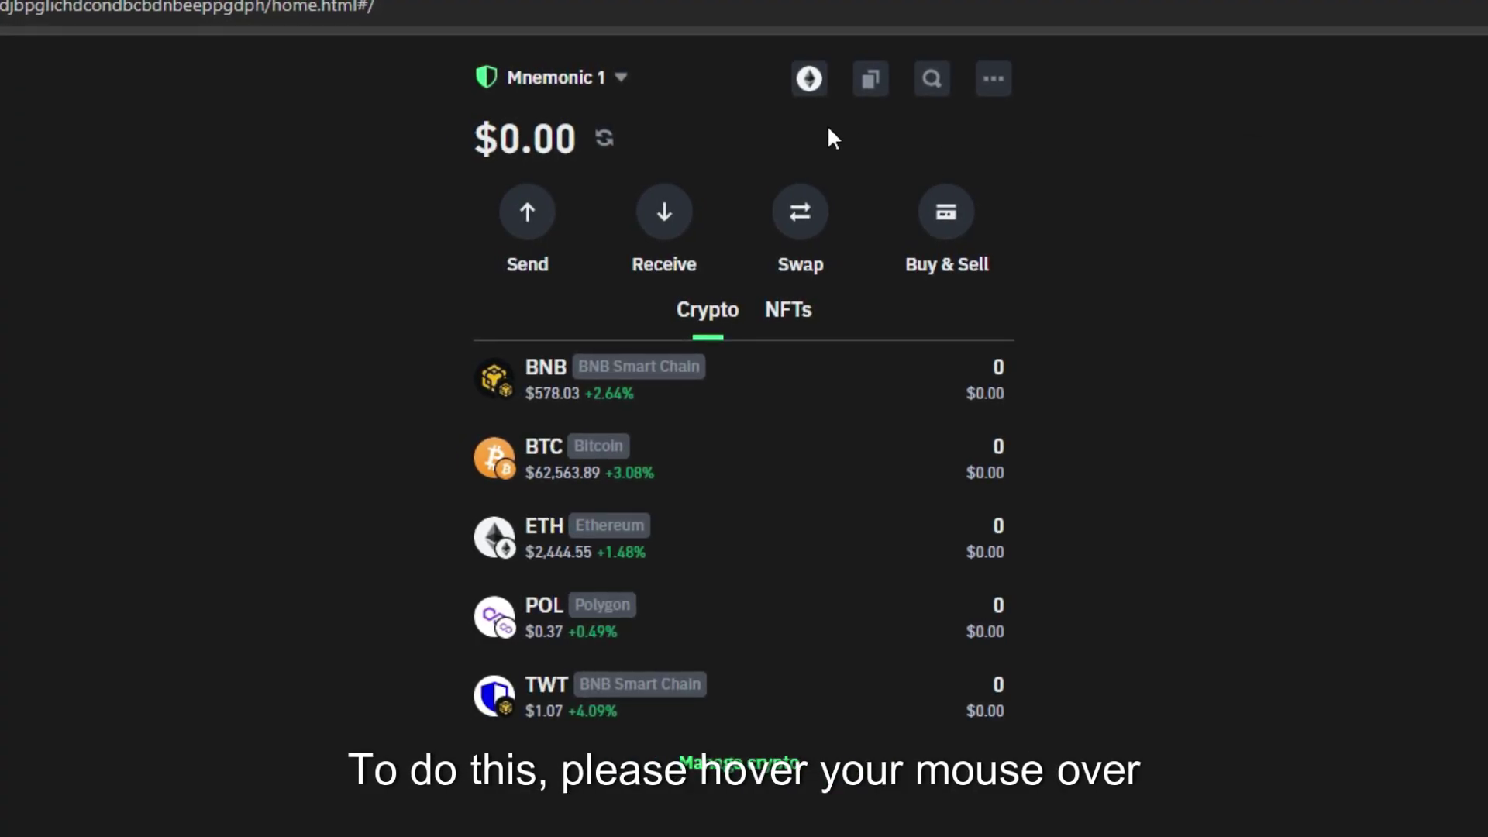
# Switch the wallet's active network to Polygon
pyautogui.click(808, 85)
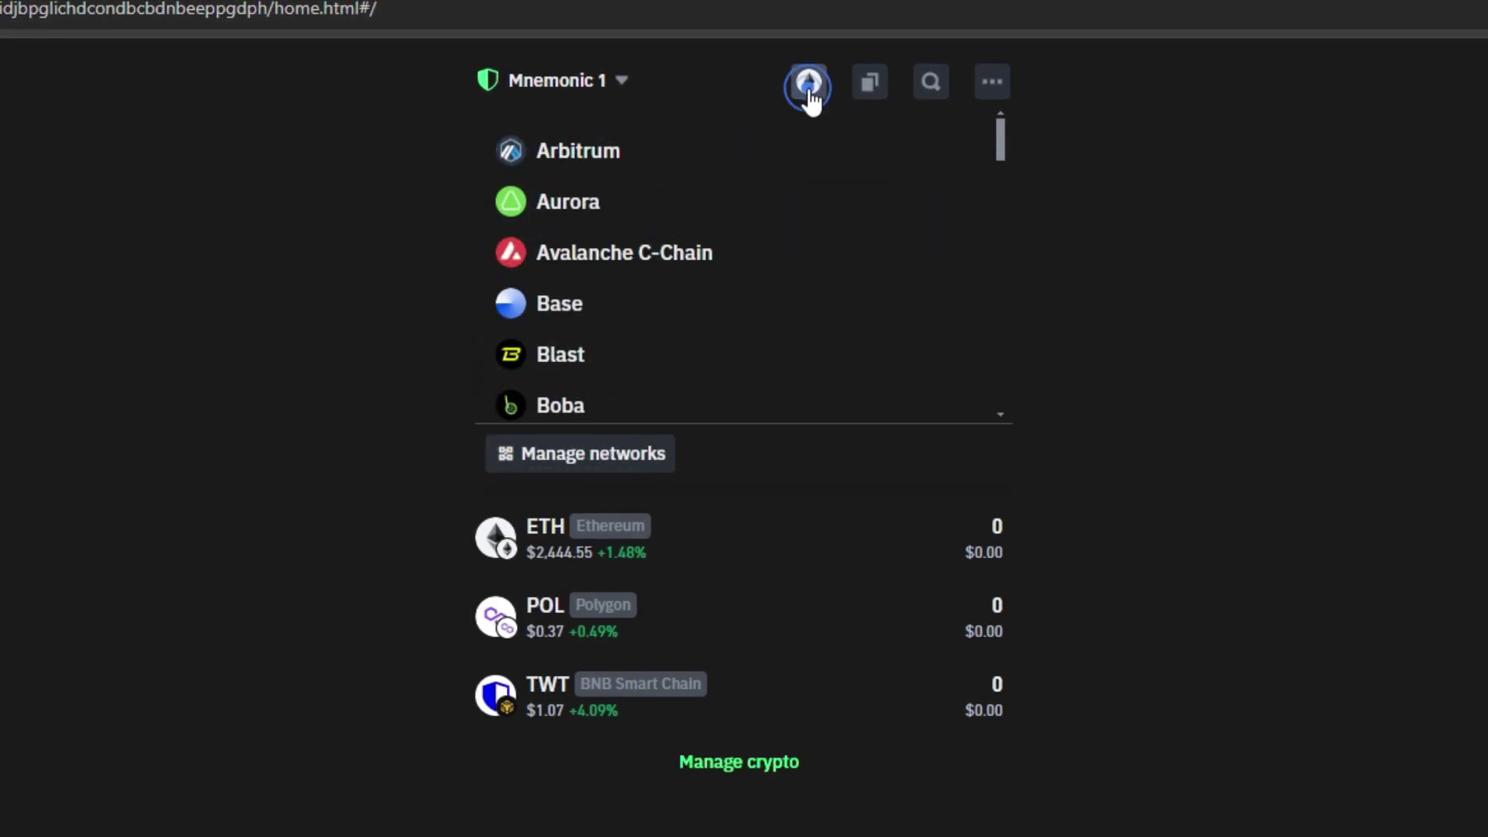
pyautogui.scroll(-15, 798, 232)
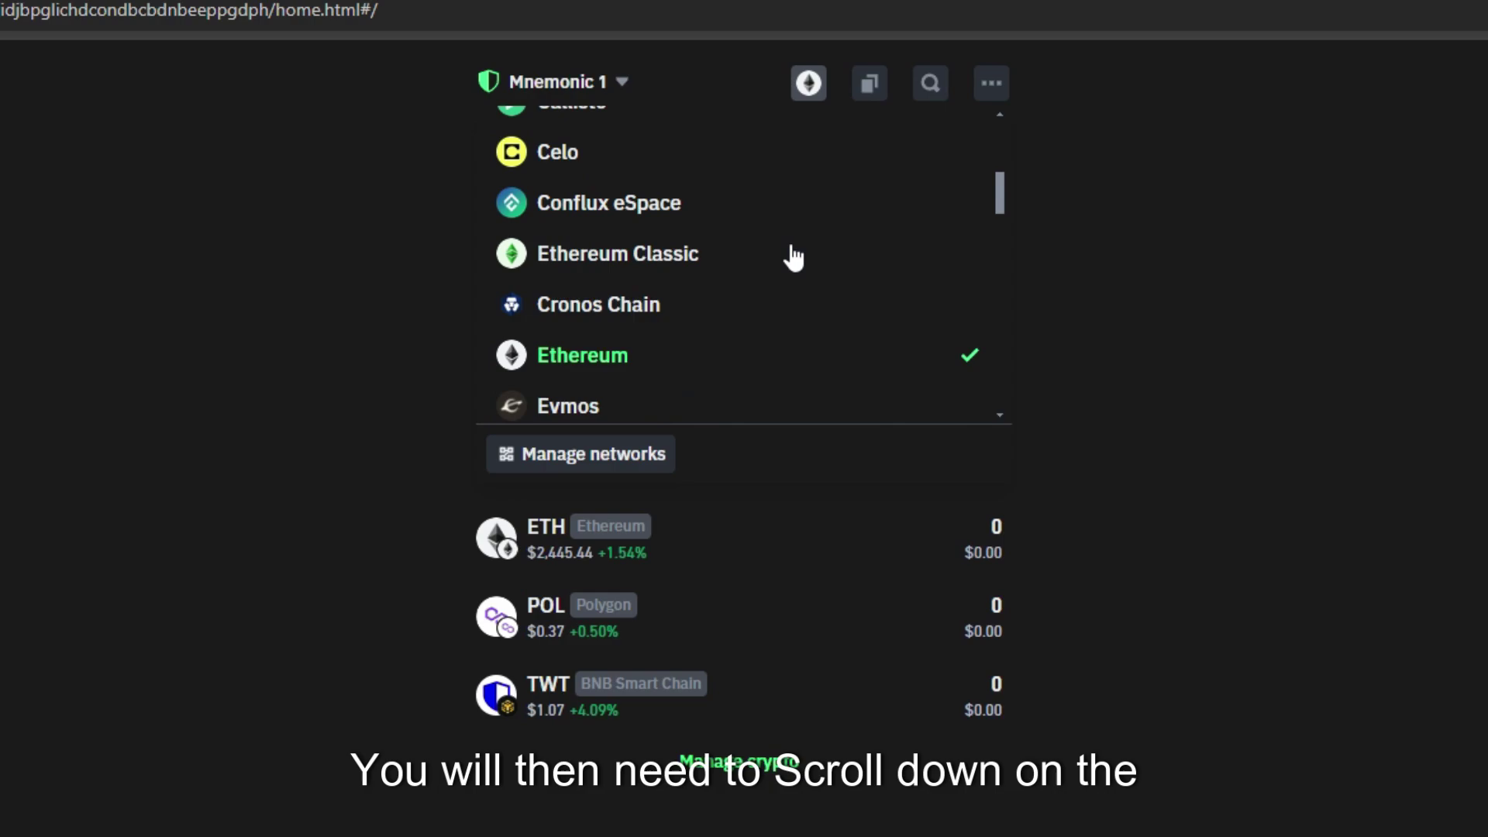
pyautogui.scroll(-3, 775, 260)
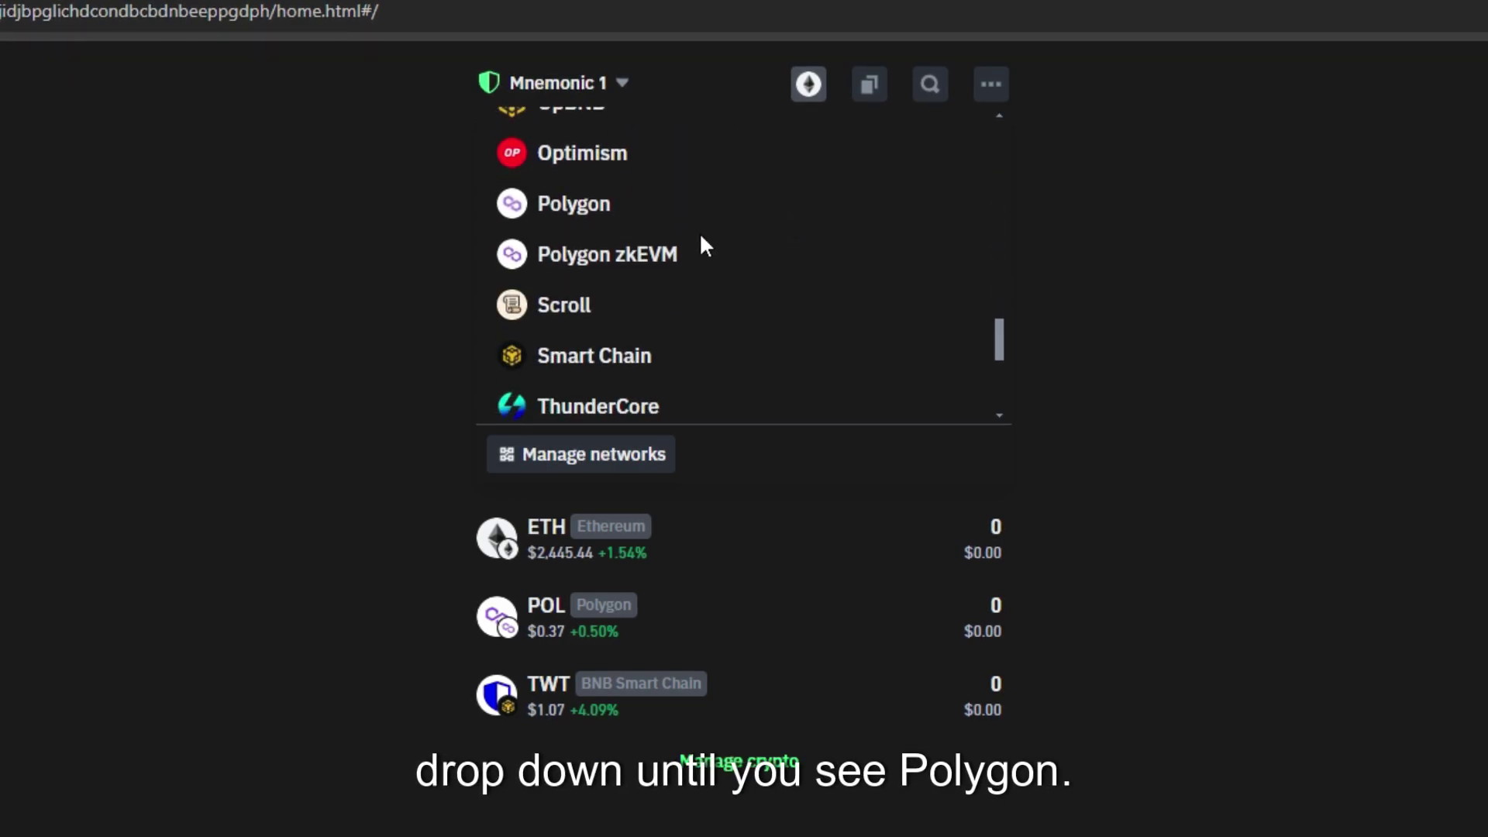
pyautogui.click(575, 215)
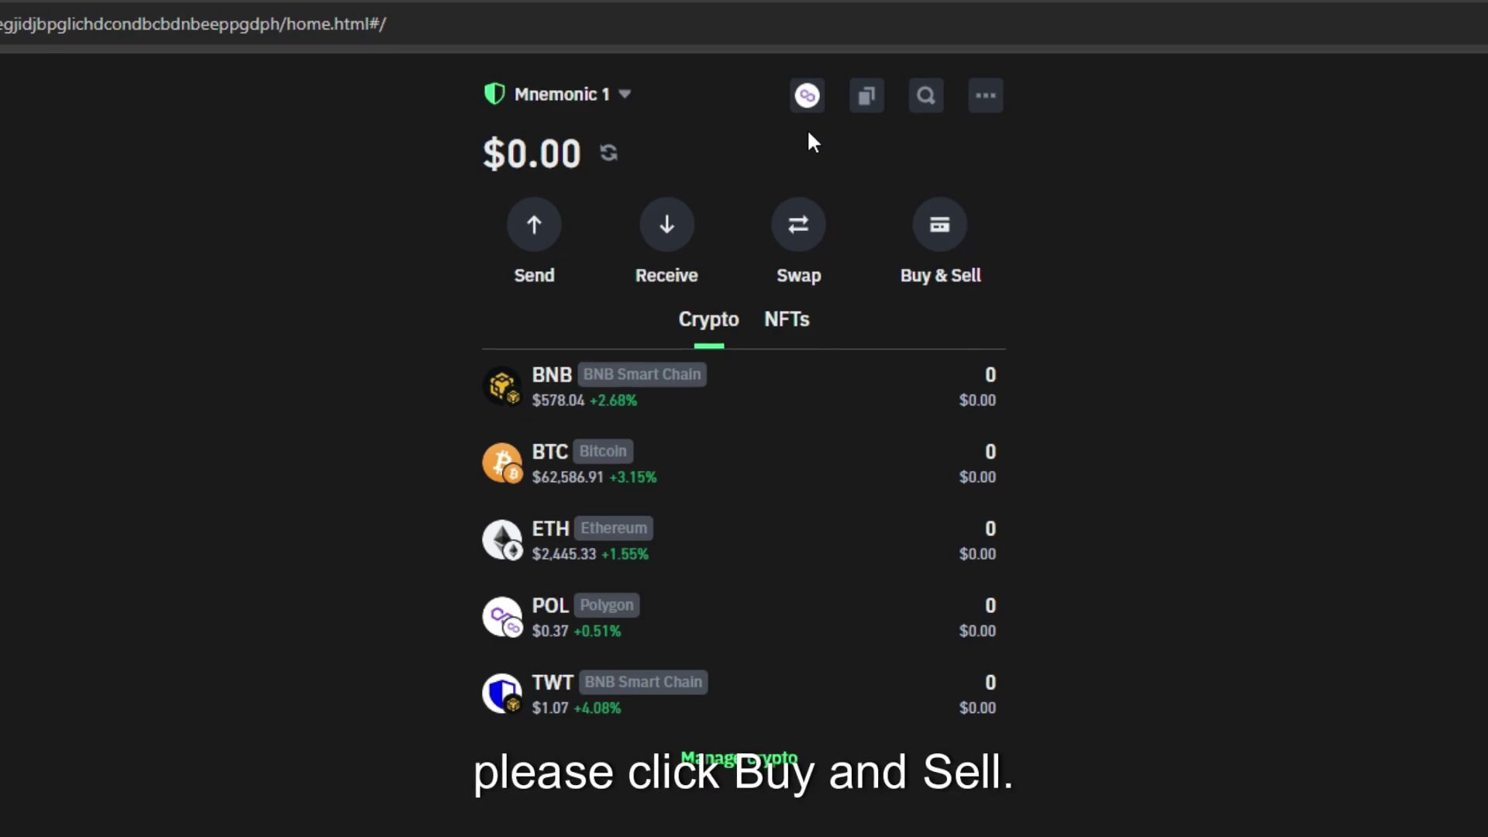
# On the Buy & Sell page, set the spend amount to 20 USD
pyautogui.click(939, 224)
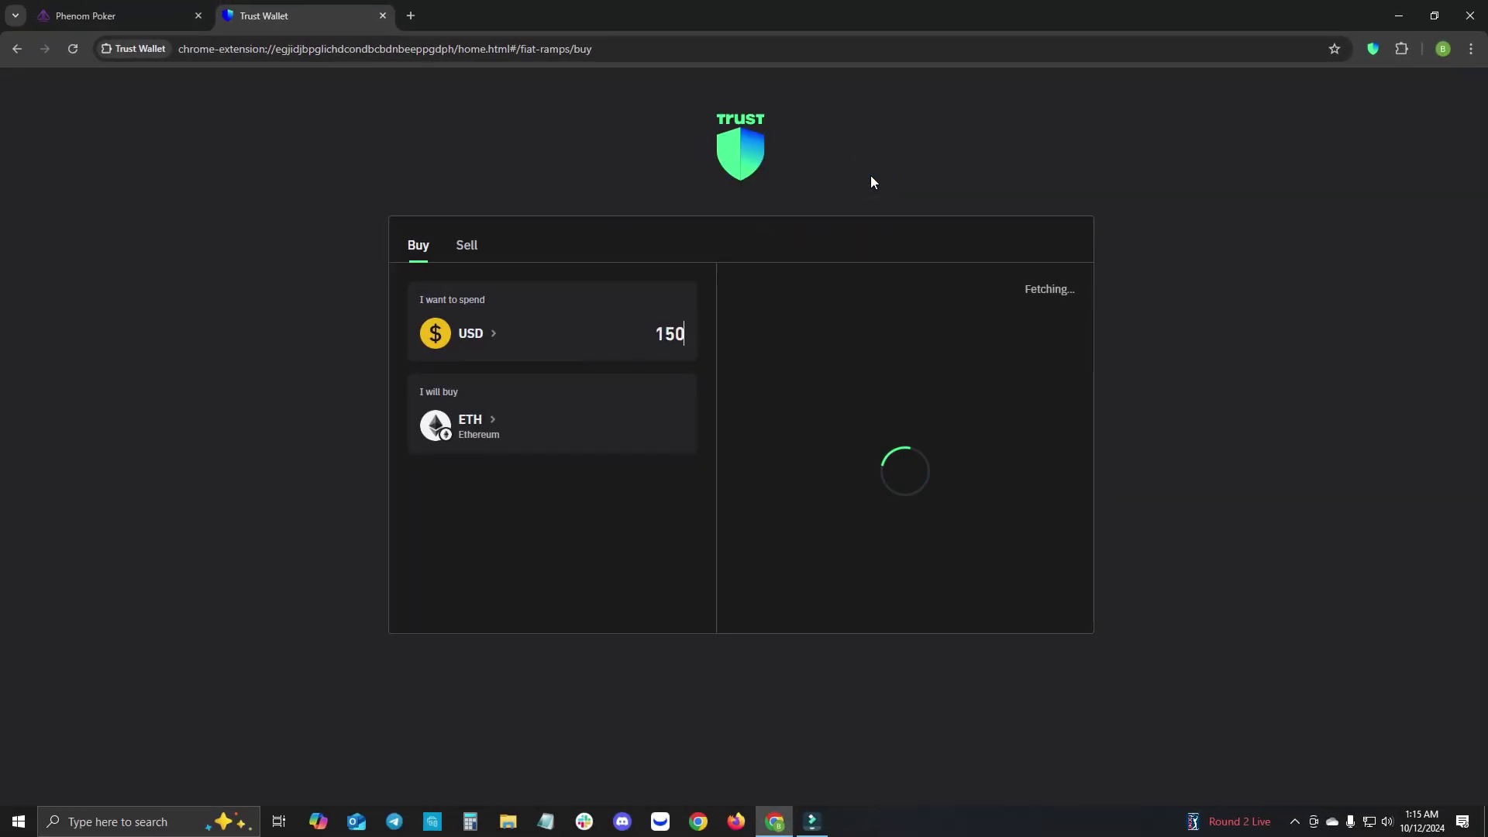
pyautogui.doubleClick(637, 338)
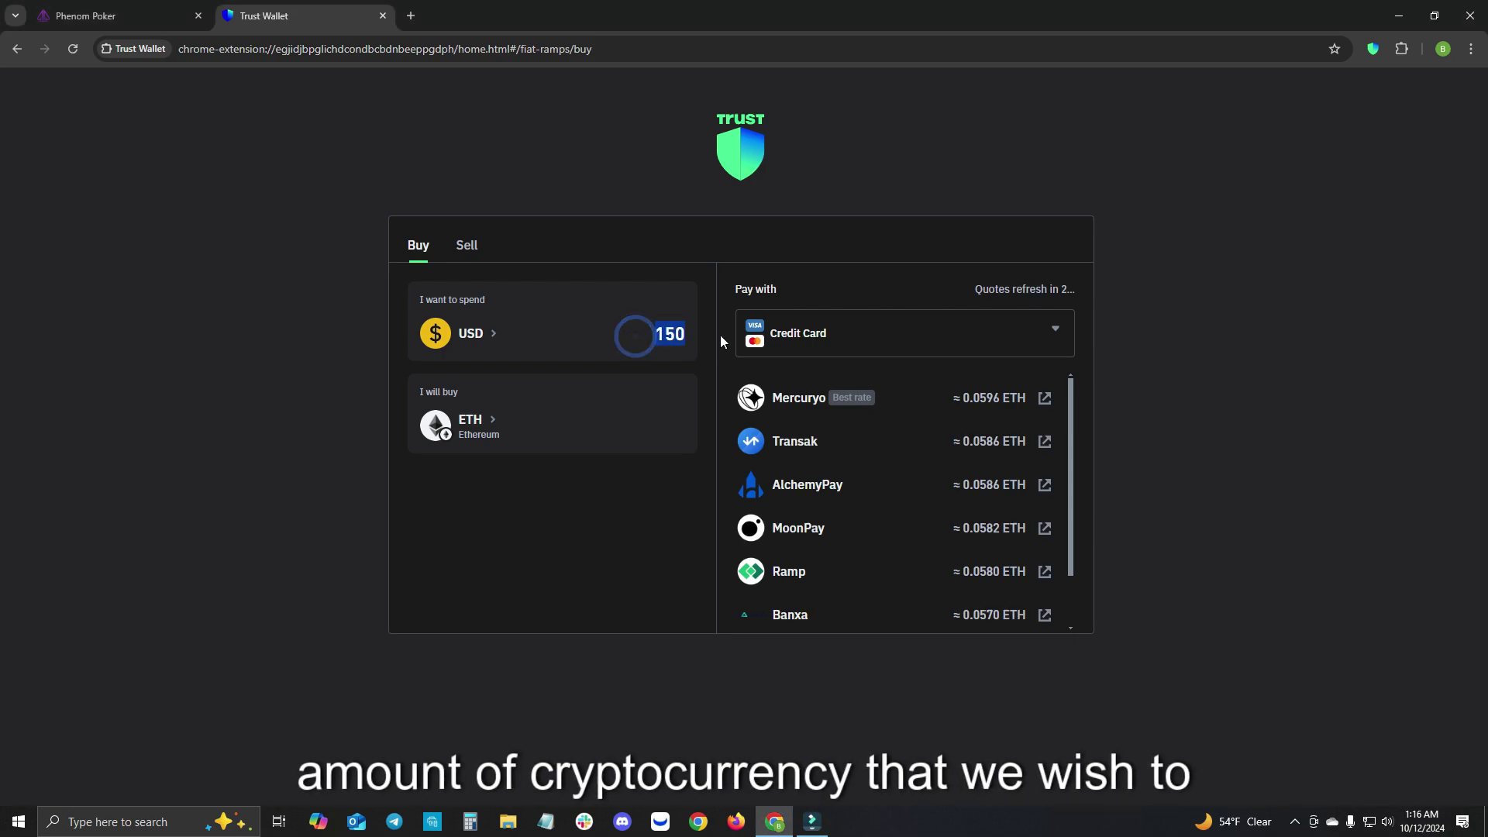
pyautogui.write('20')
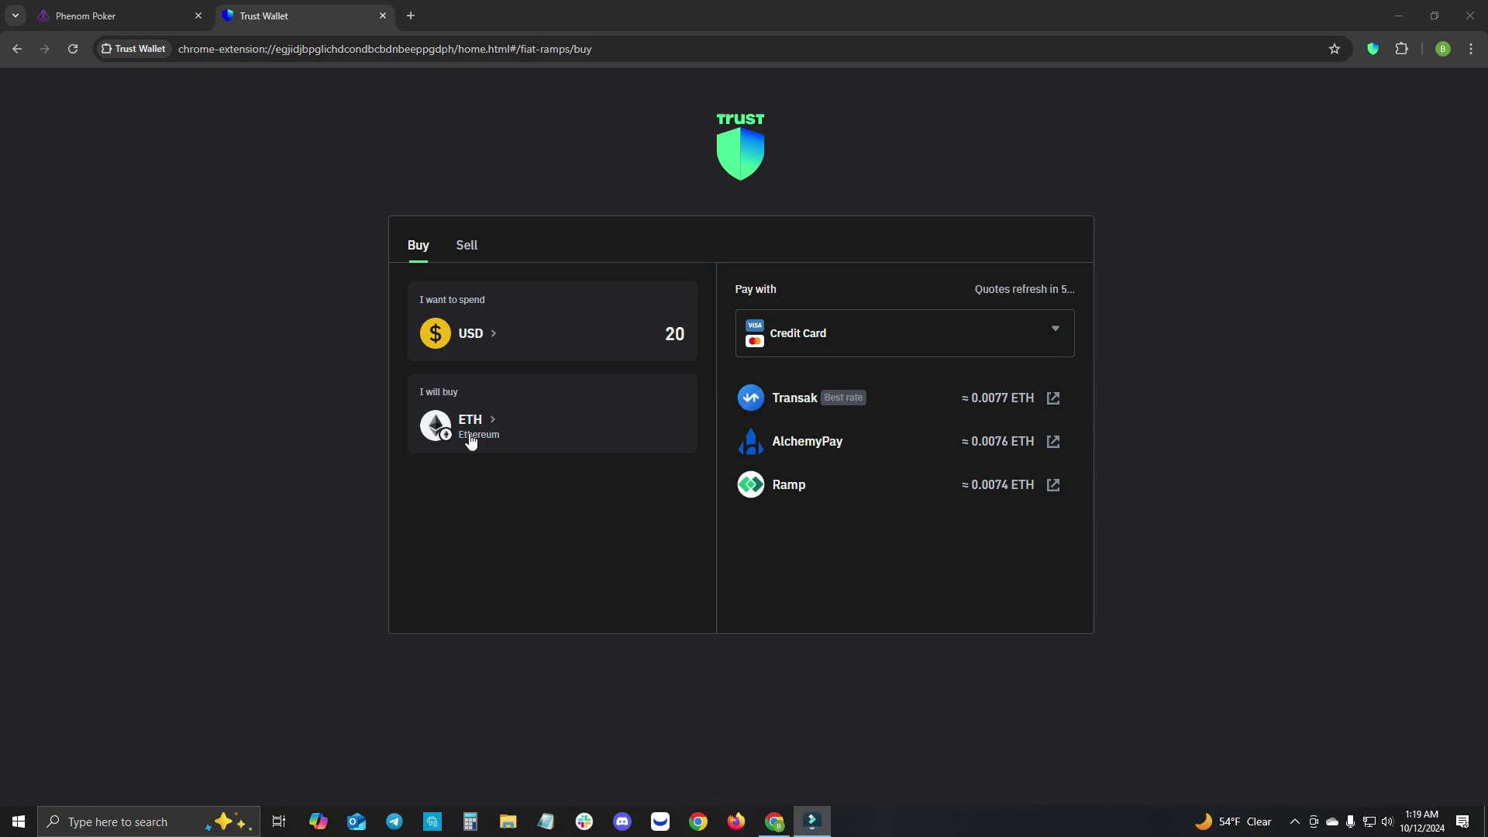
# Choose POL (Polygon) as the crypto to buy and keep Credit Card as payment
pyautogui.click(470, 440)
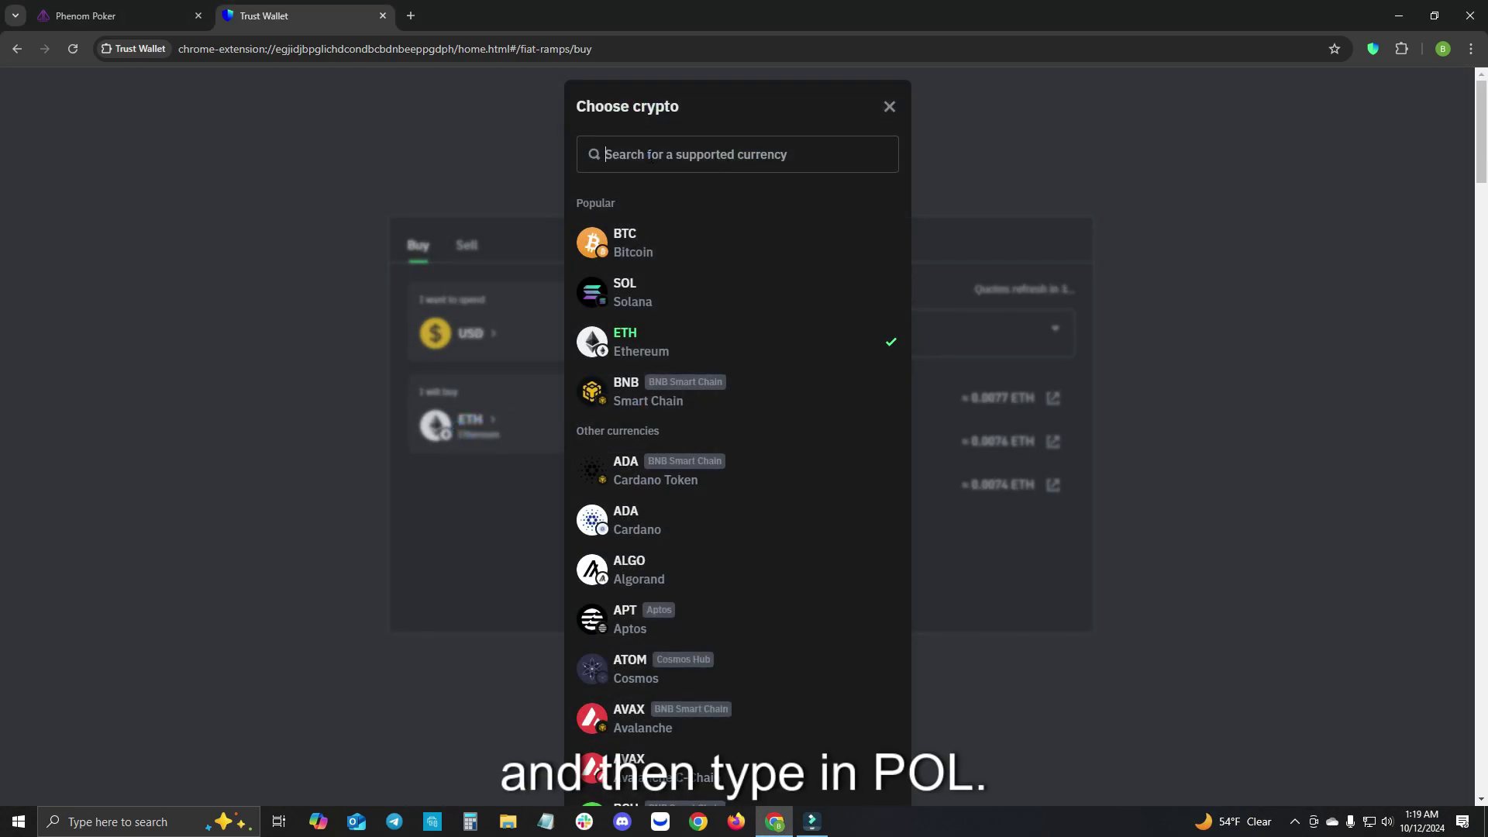
pyautogui.click(649, 156)
pyautogui.write('pol')
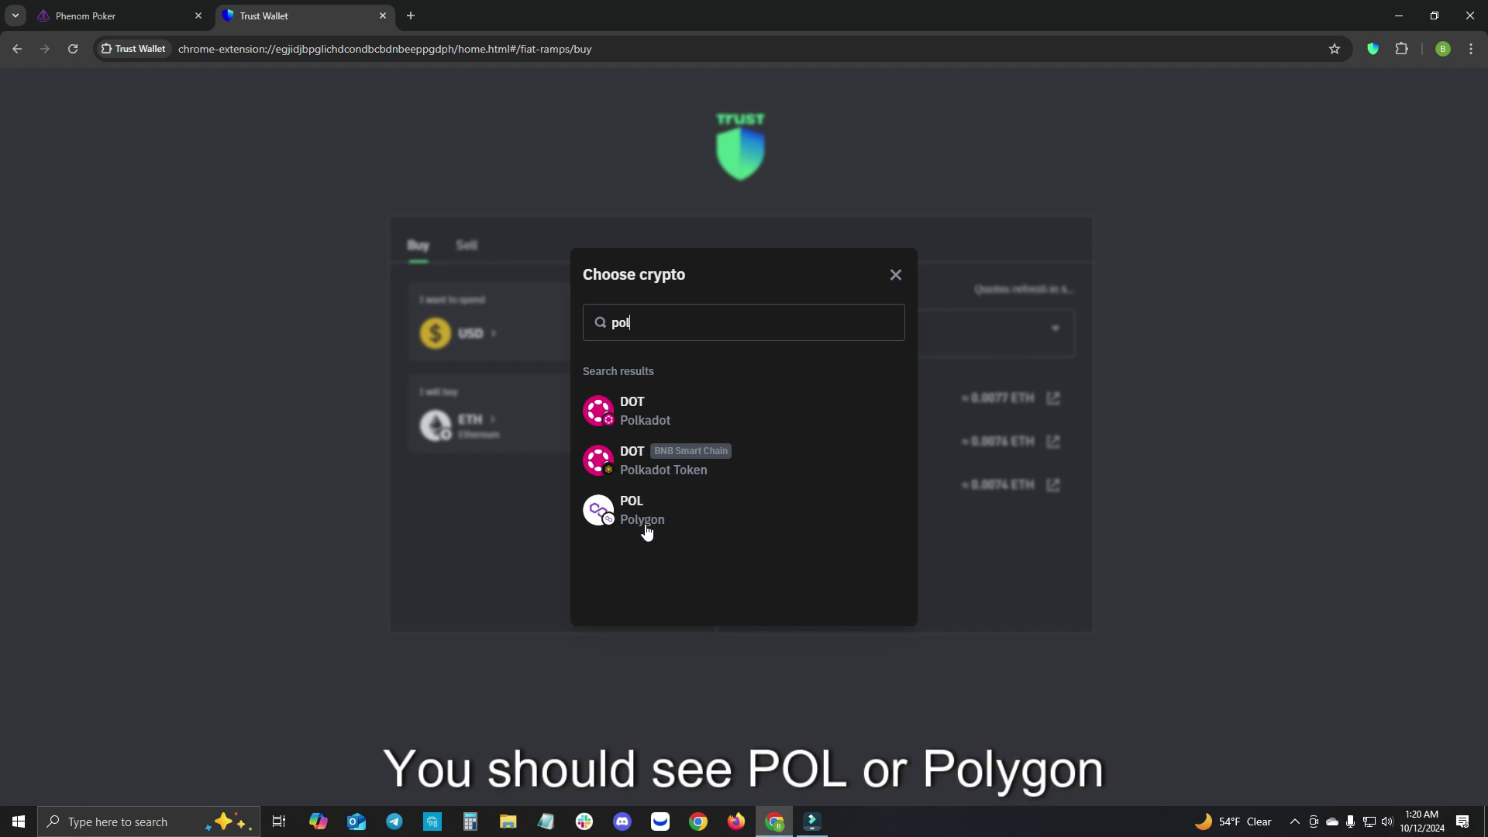
pyautogui.moveTo(613, 527)
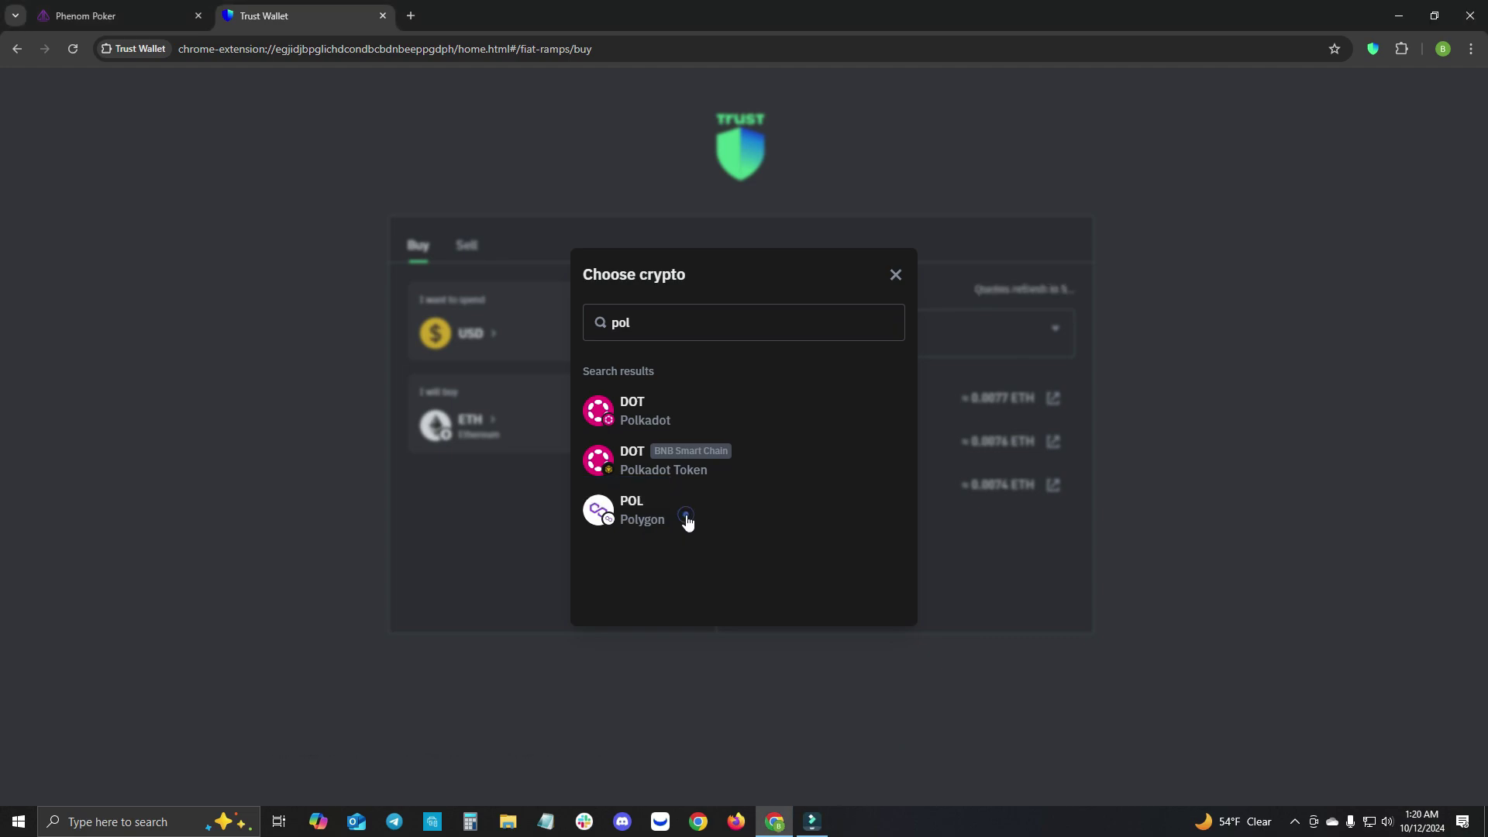
pyautogui.click(687, 520)
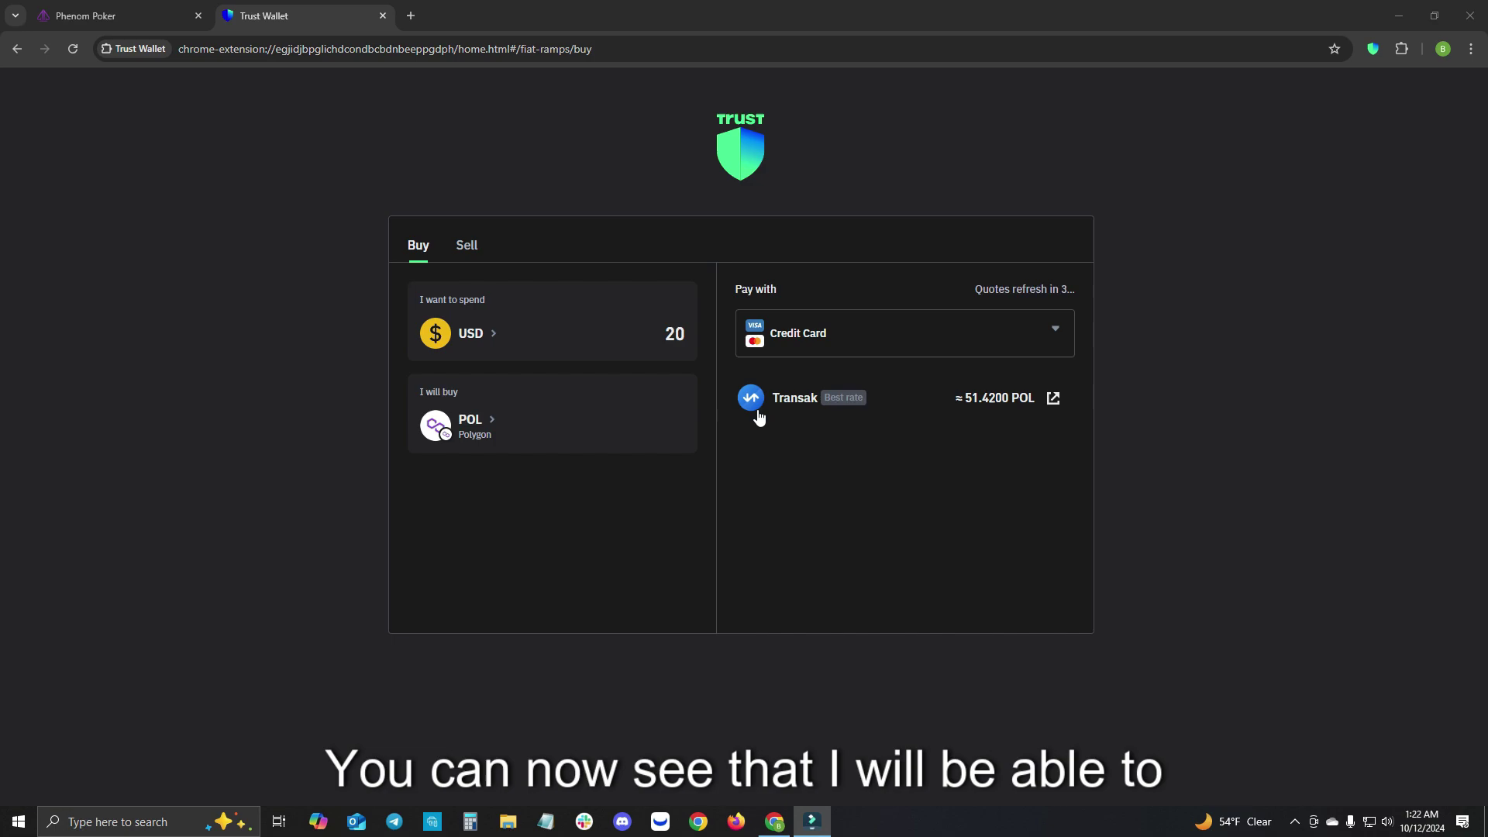
pyautogui.click(796, 347)
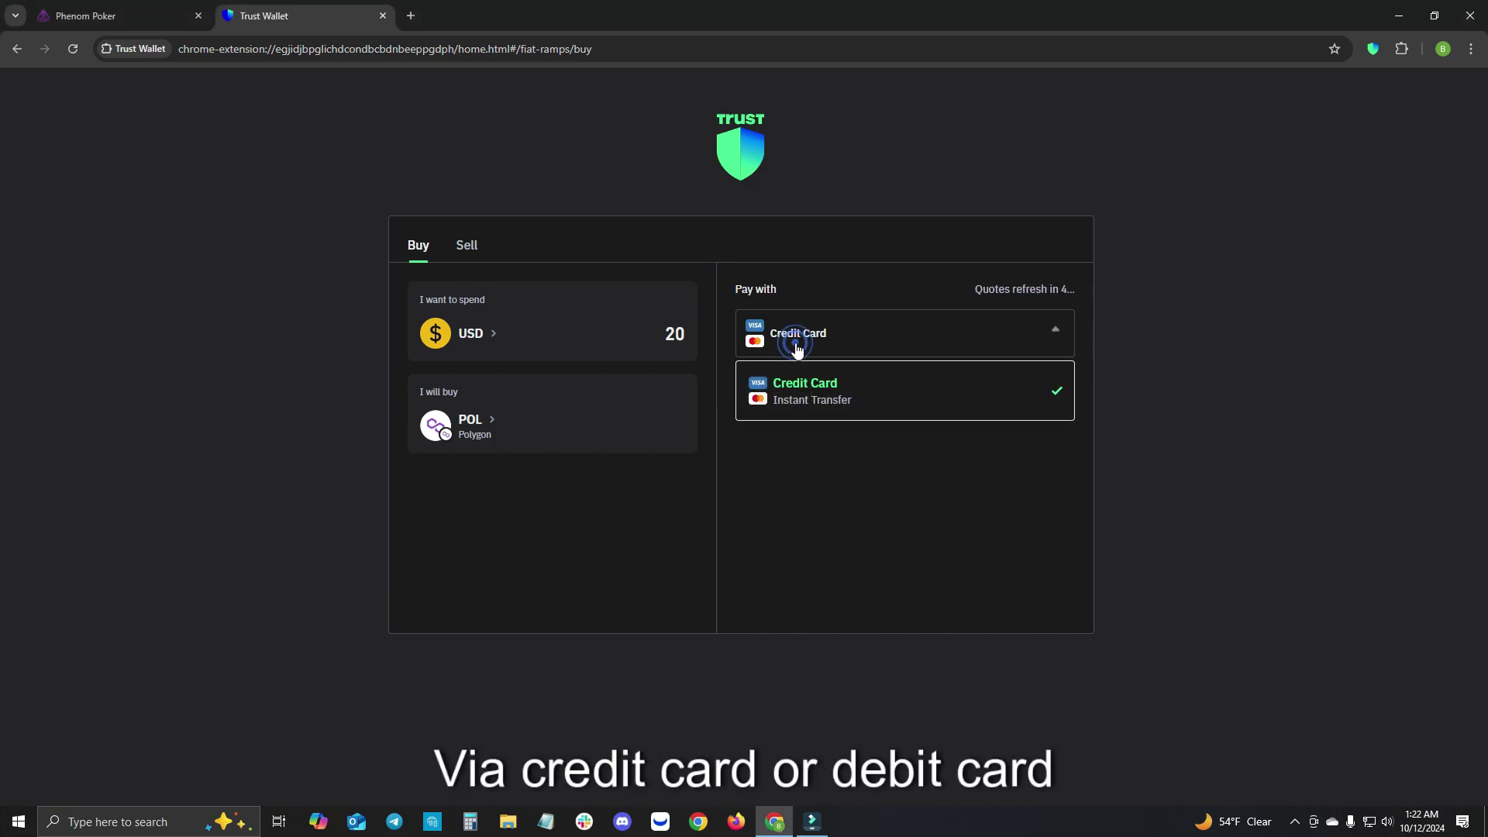
pyautogui.click(798, 349)
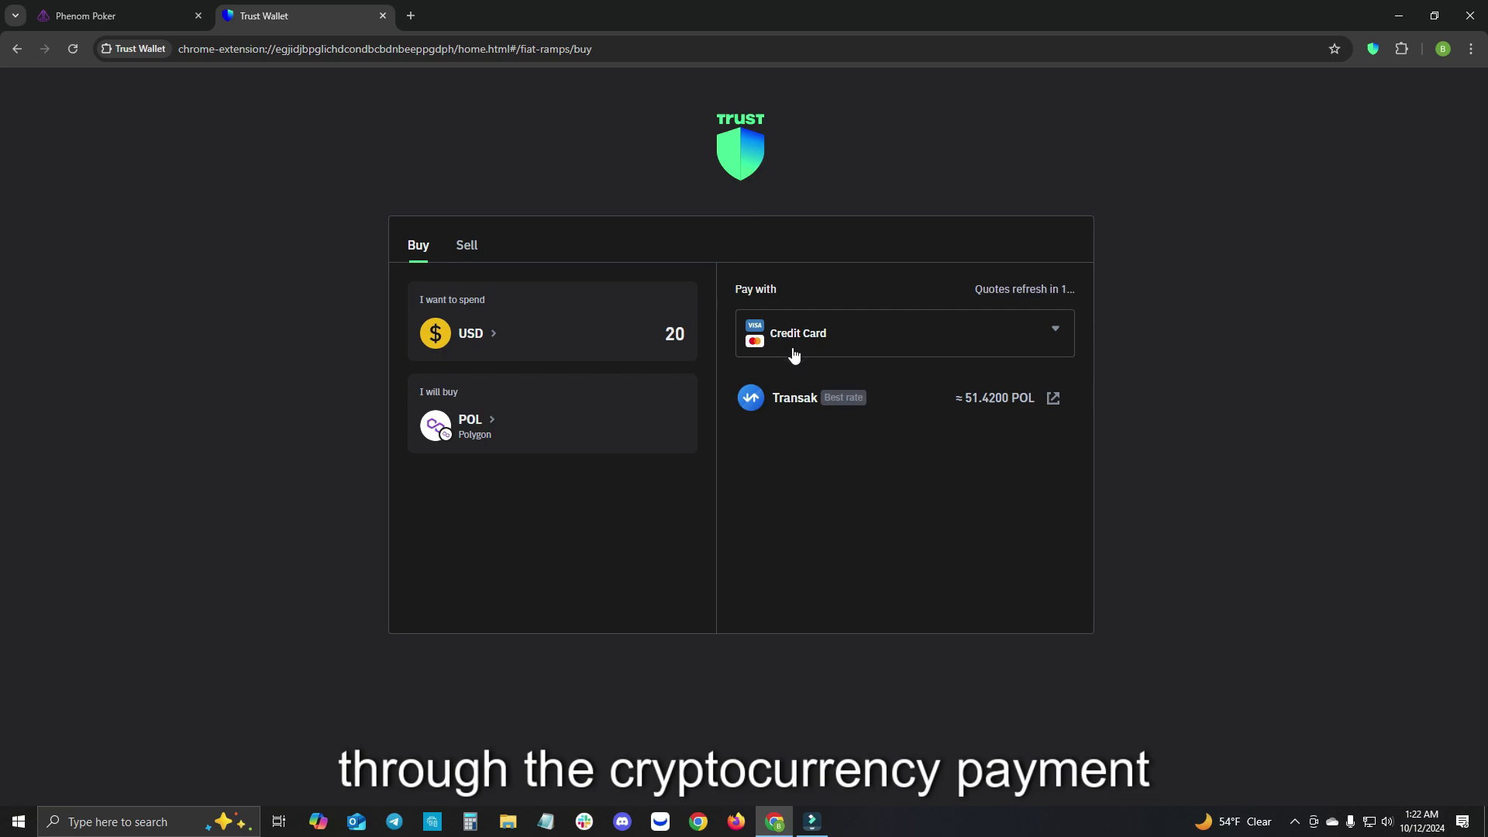
# Take the Transak quote, press Buy Now, and submit the account e-mail address
pyautogui.click(799, 409)
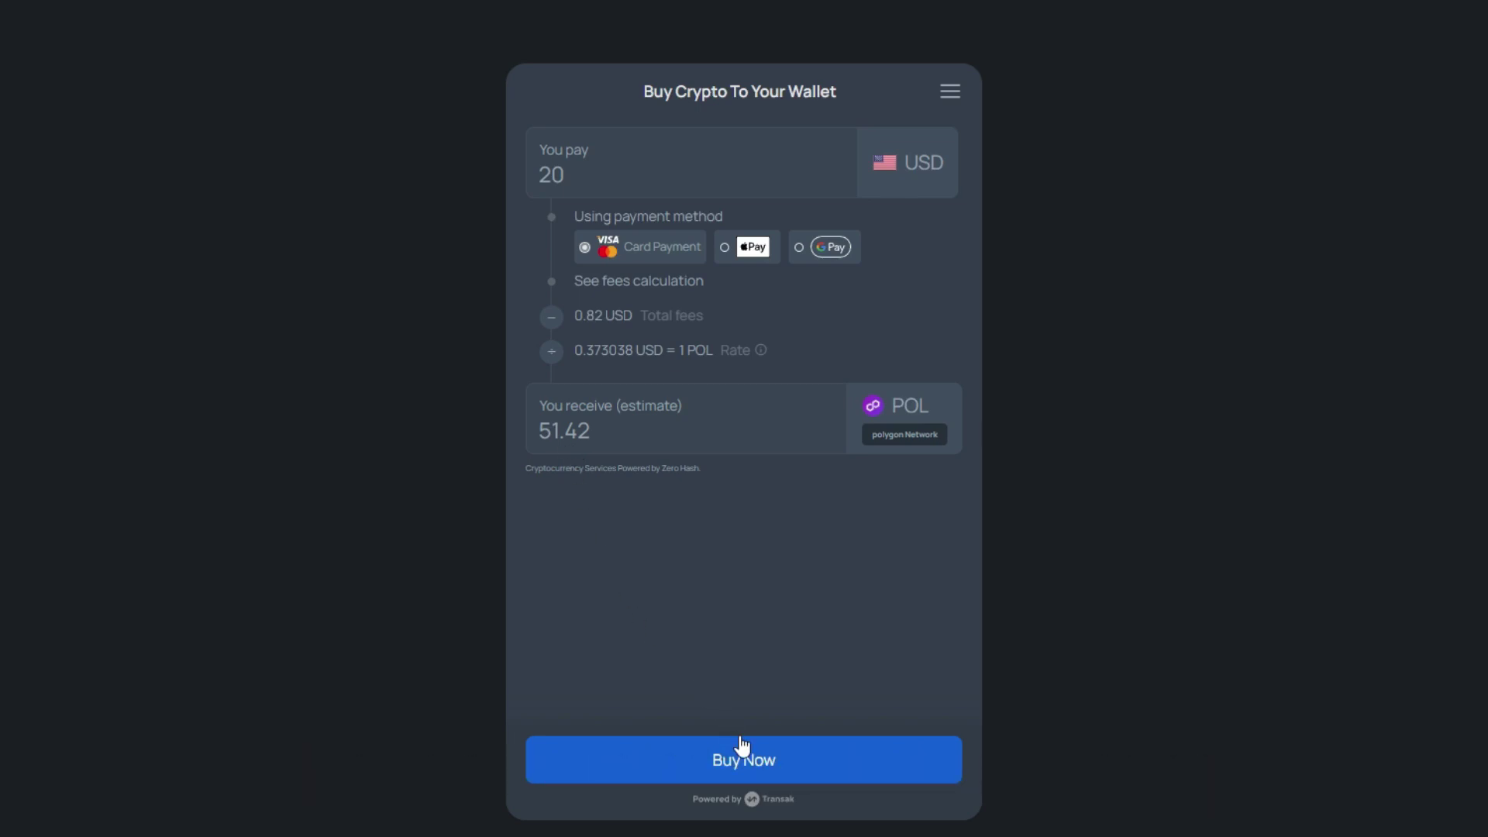
pyautogui.click(751, 773)
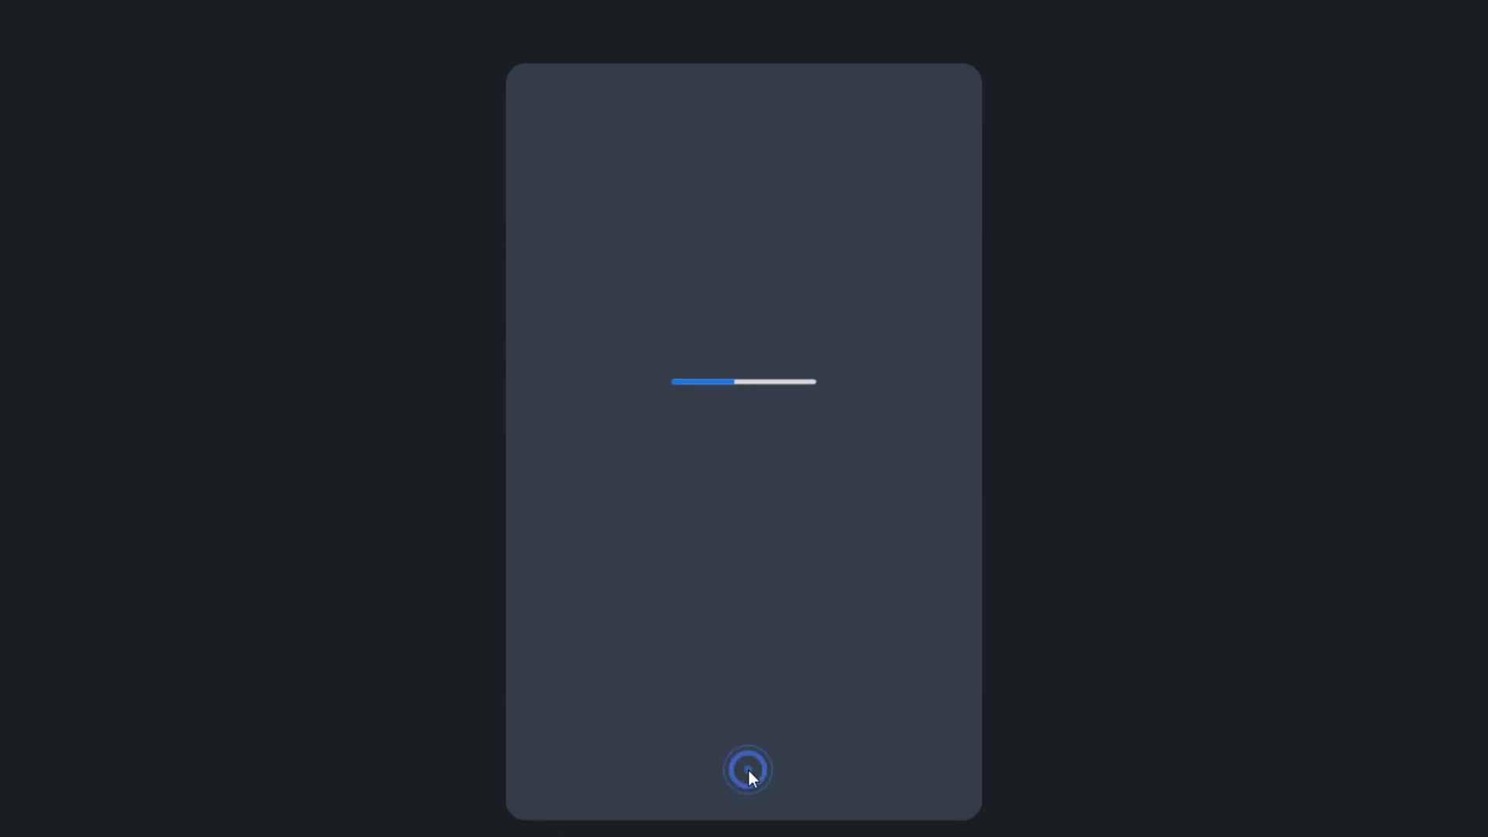
pyautogui.click(661, 169)
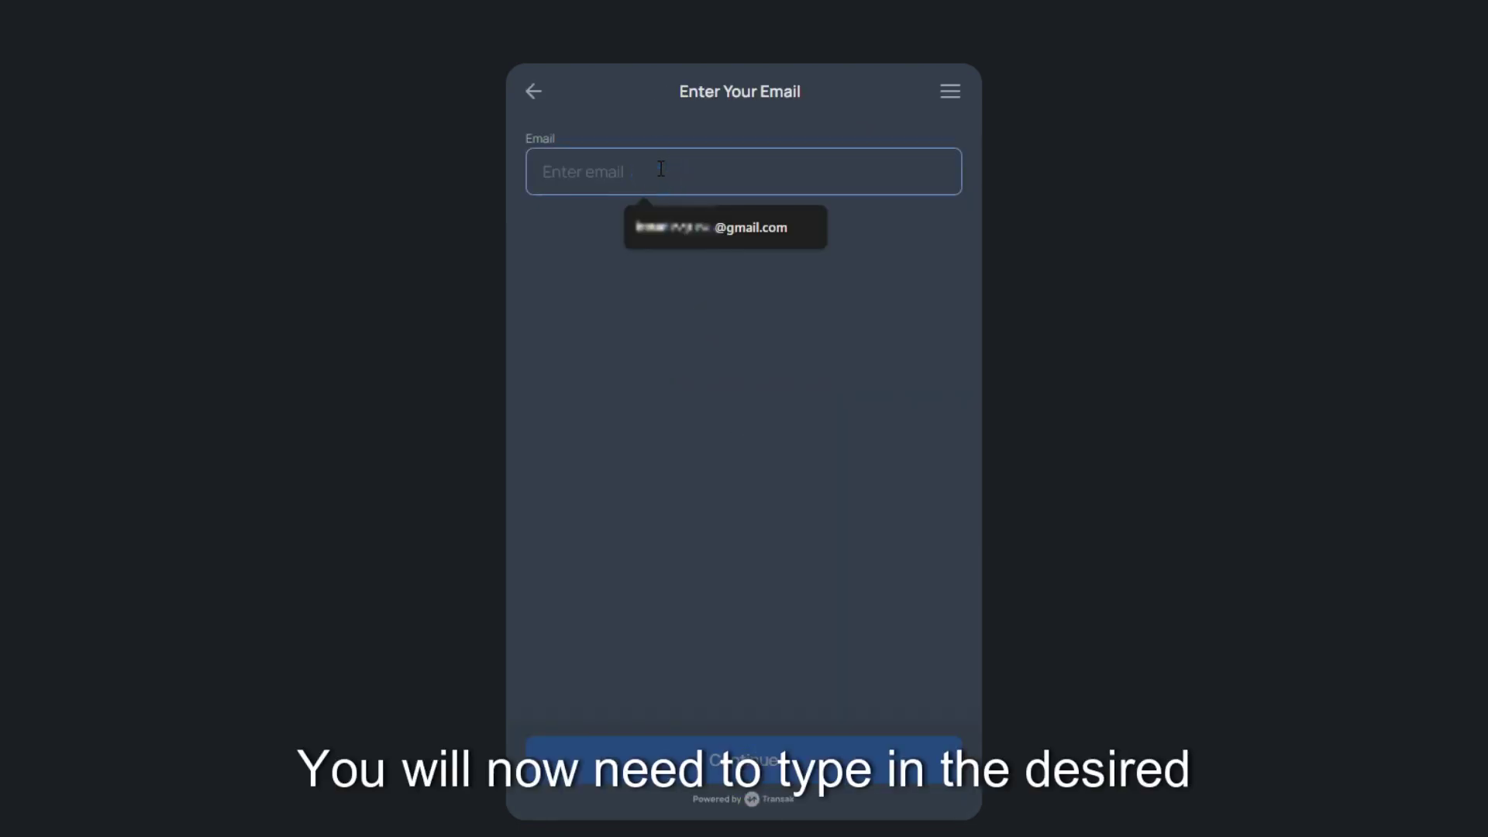
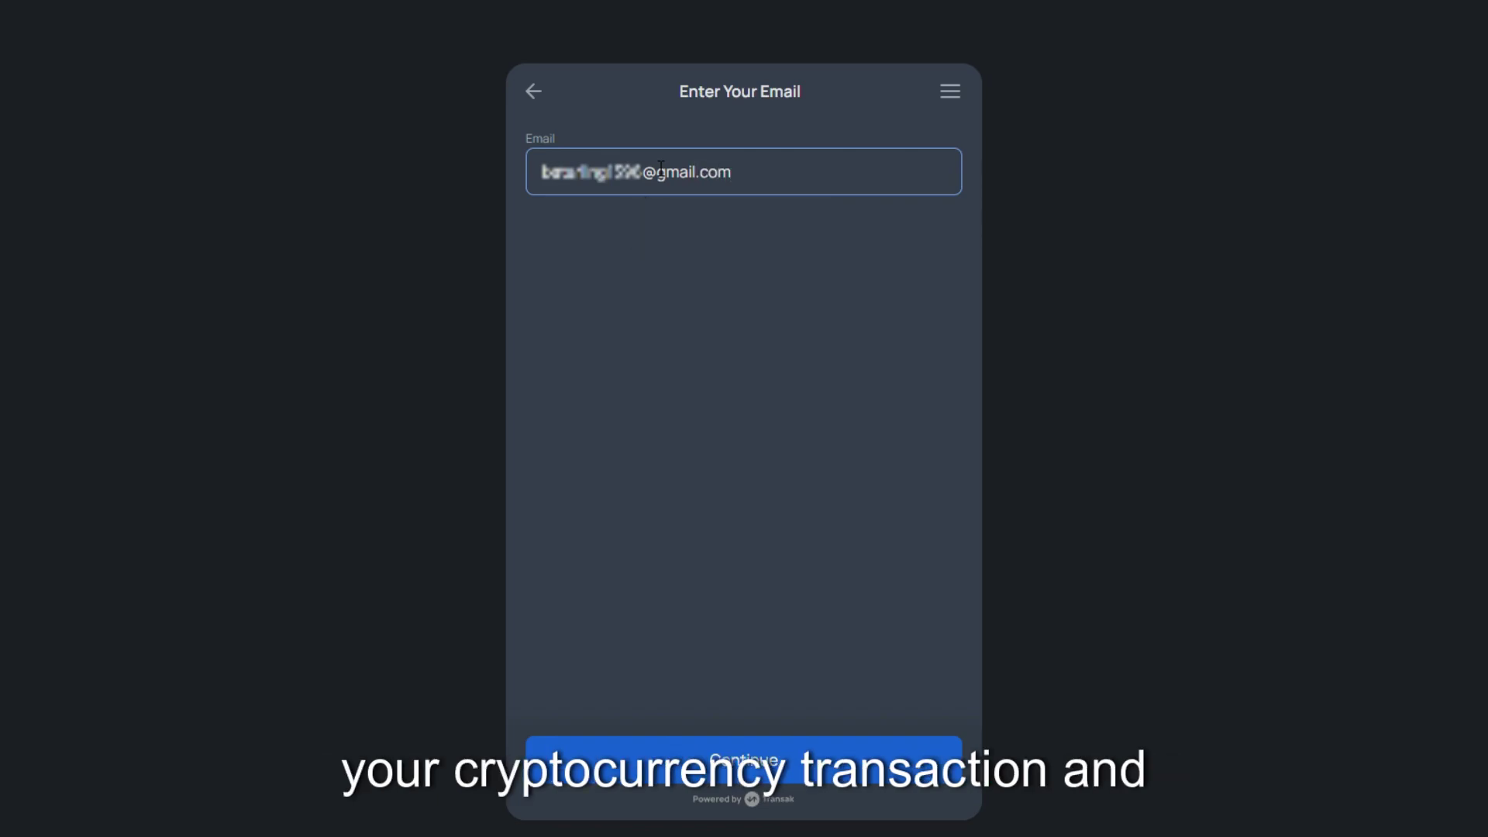
pyautogui.click(654, 256)
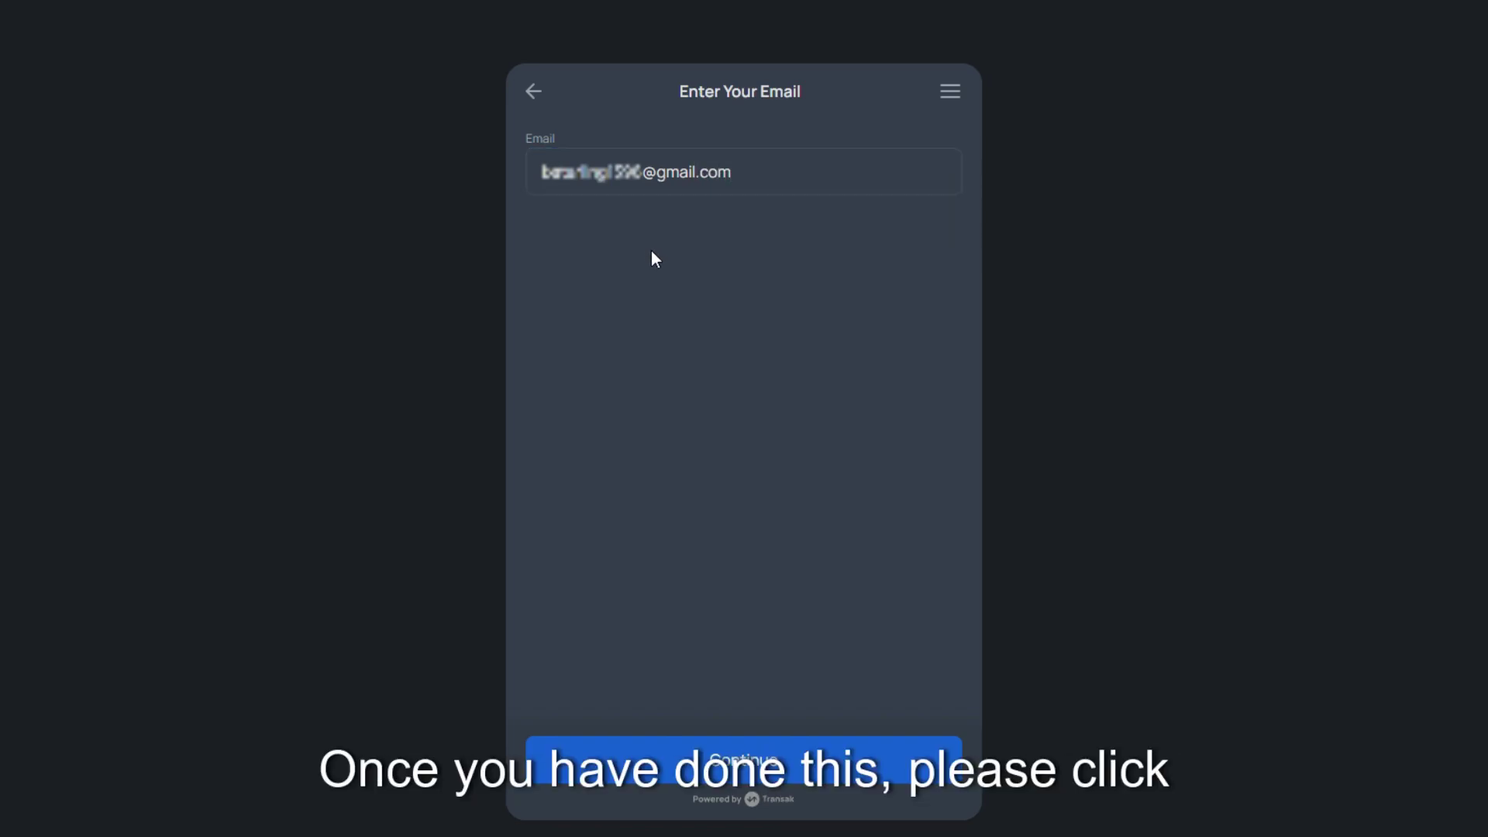
pyautogui.click(742, 785)
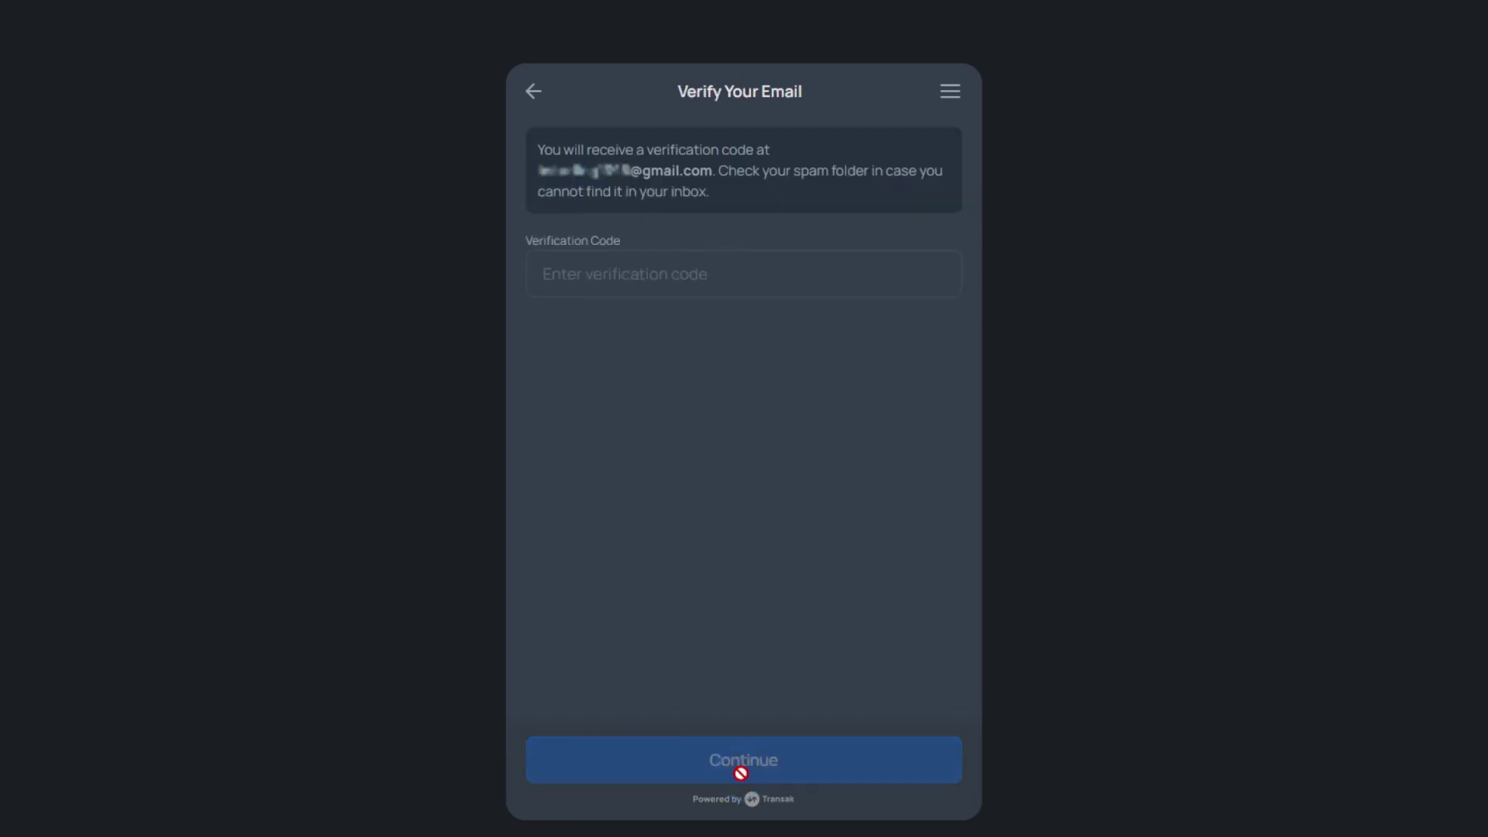
# Enter the e-mail verification code and continue to the saved card selection
pyautogui.click(685, 278)
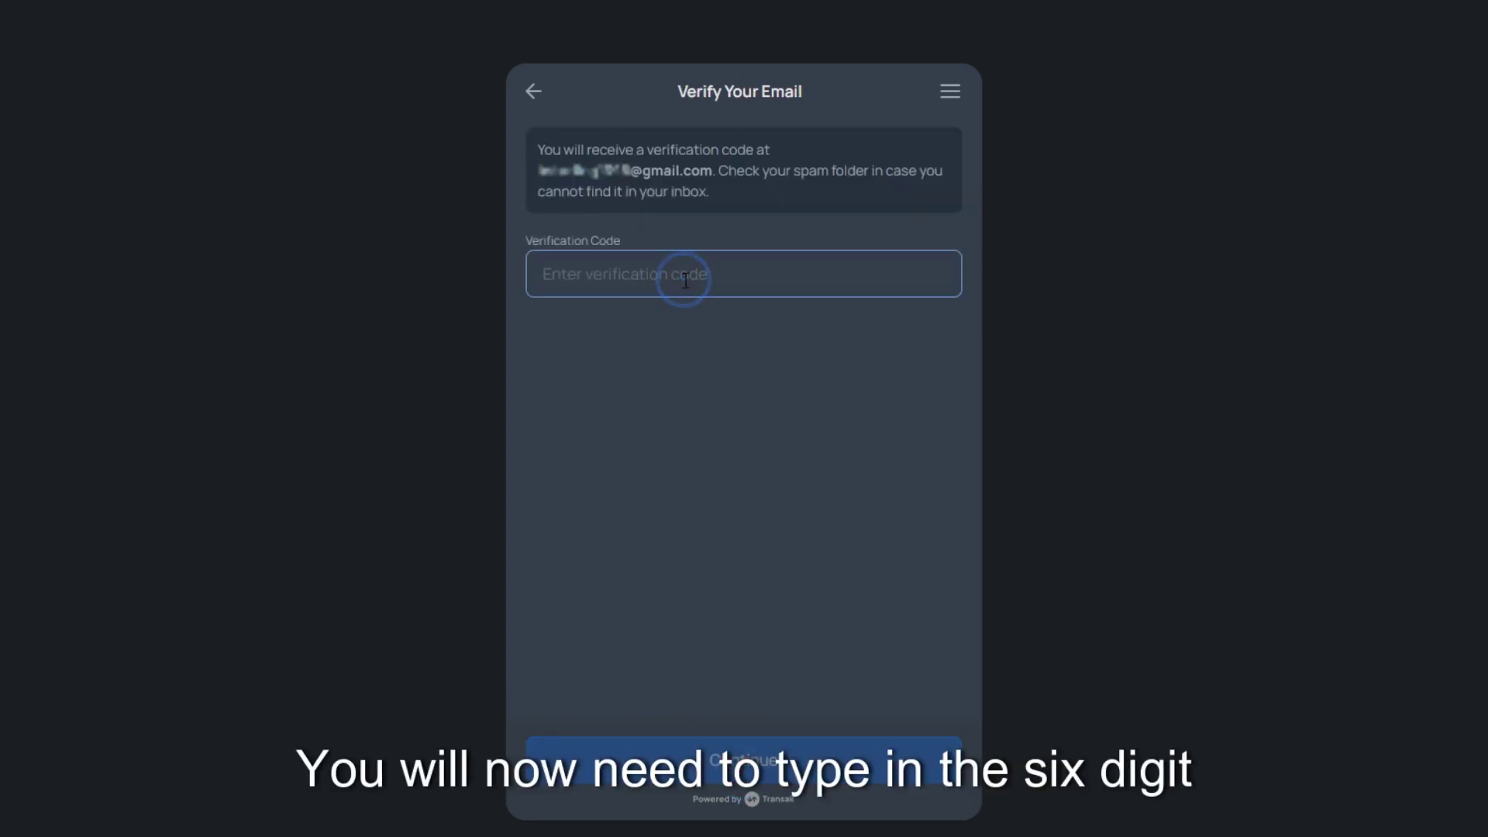
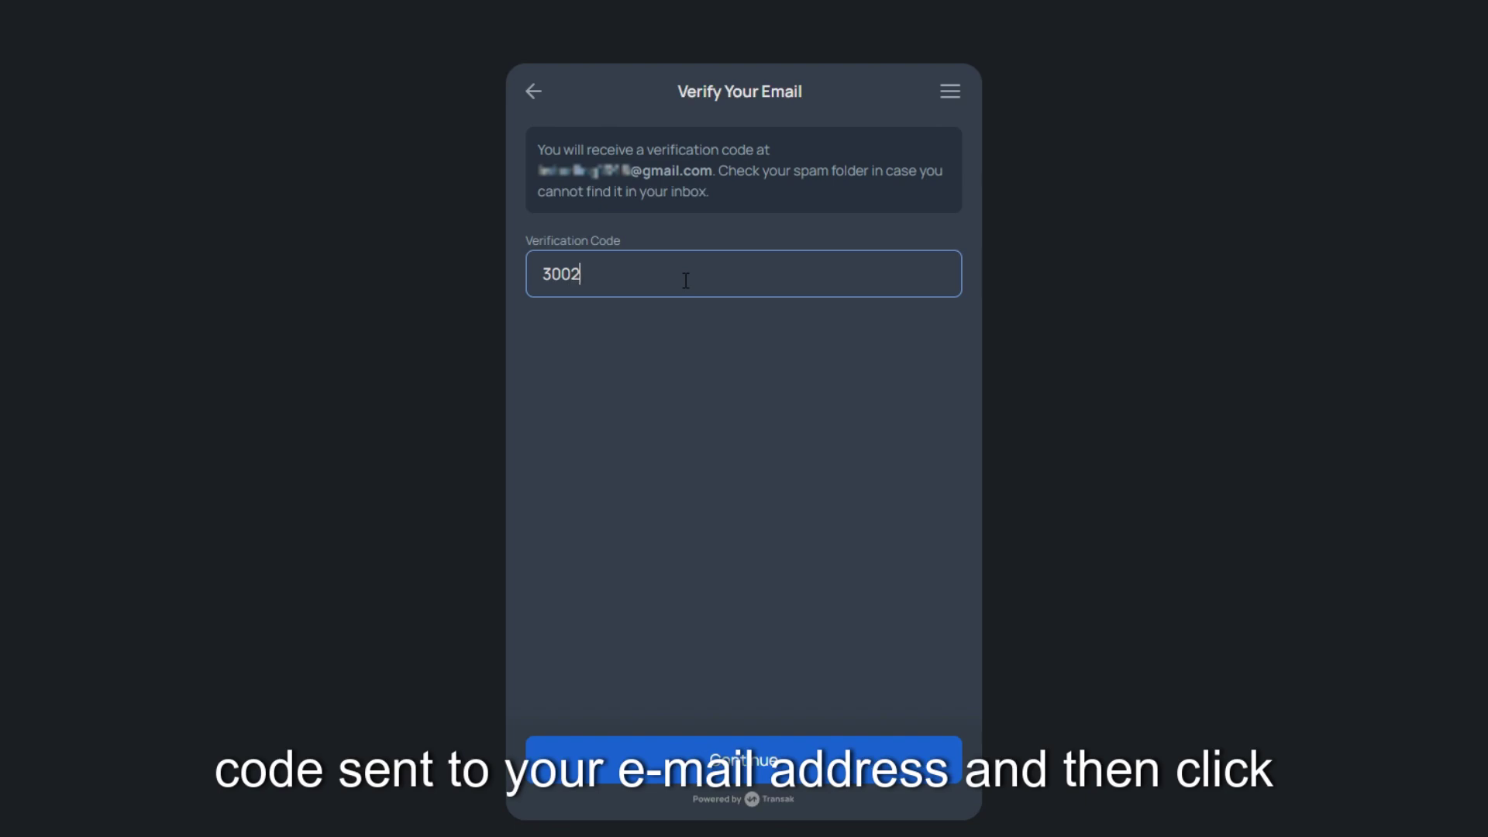
pyautogui.click(745, 782)
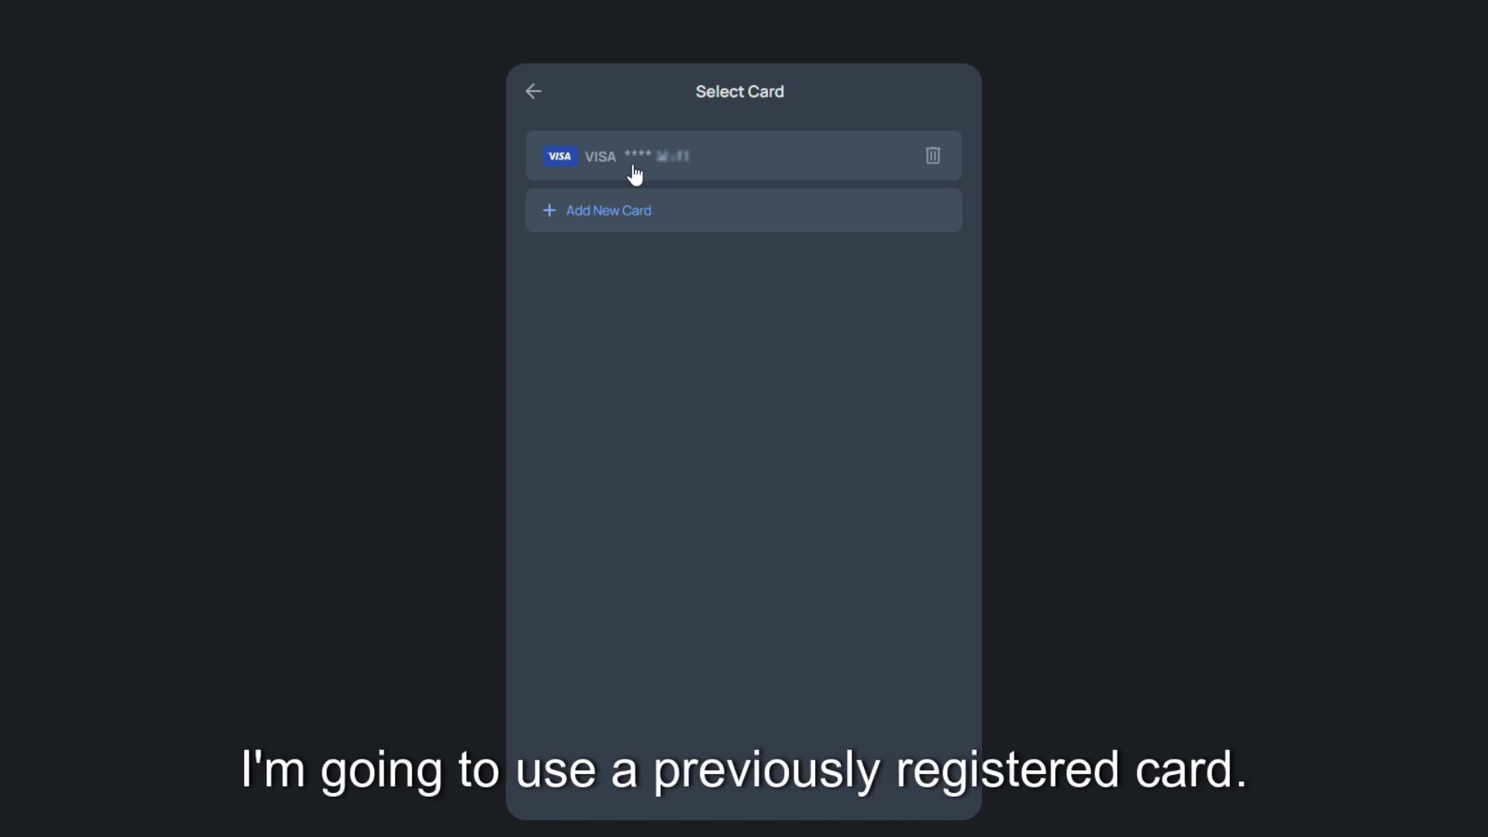
# Pick the saved Visa card and agree to the Zero Hash terms to see the order review
pyautogui.click(720, 173)
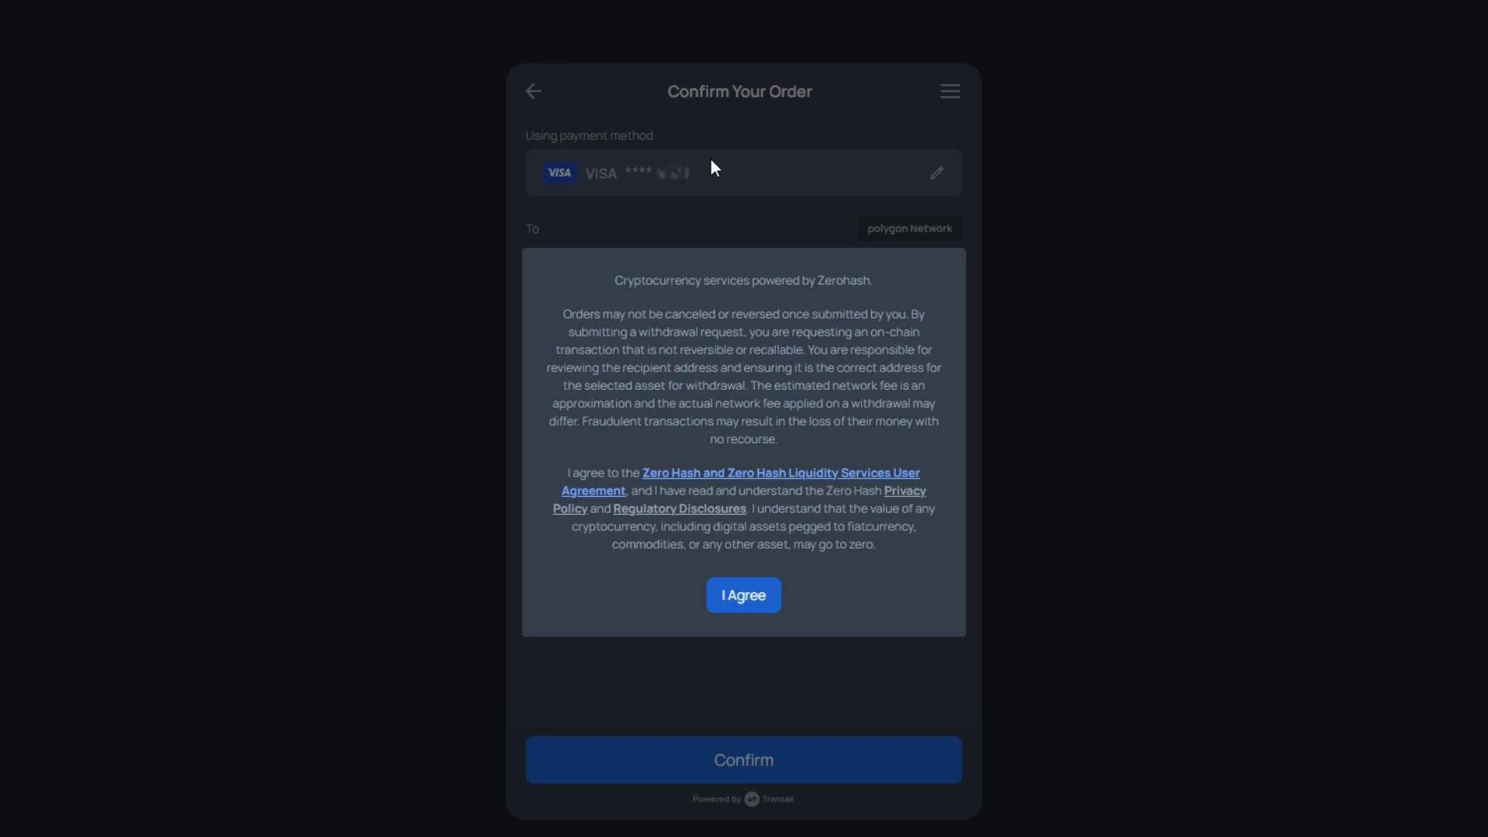
pyautogui.click(741, 604)
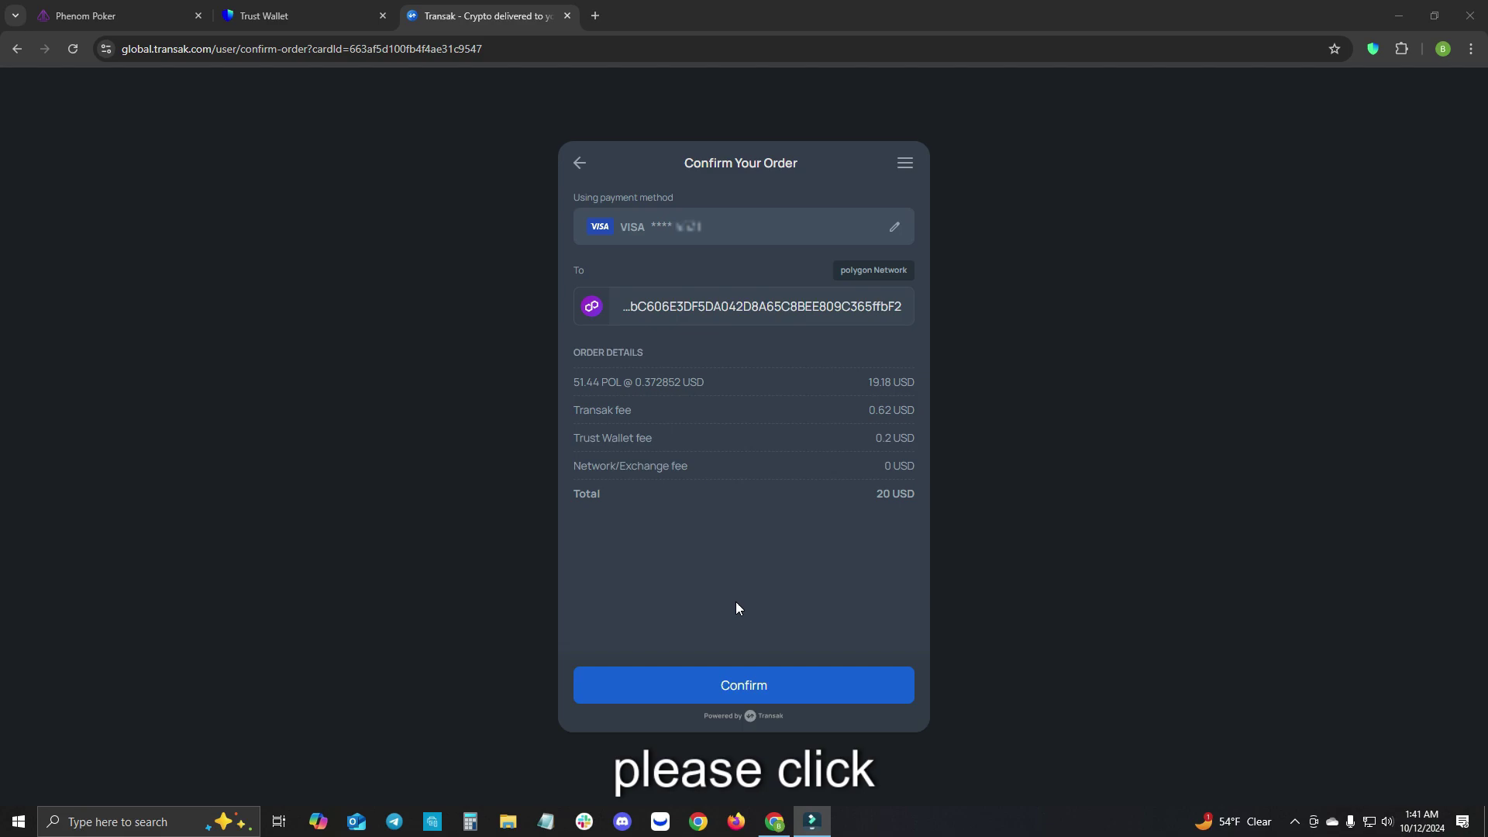
# Confirm the 20 USD order for 51.44 POL, then go back to the app after success
pyautogui.click(737, 701)
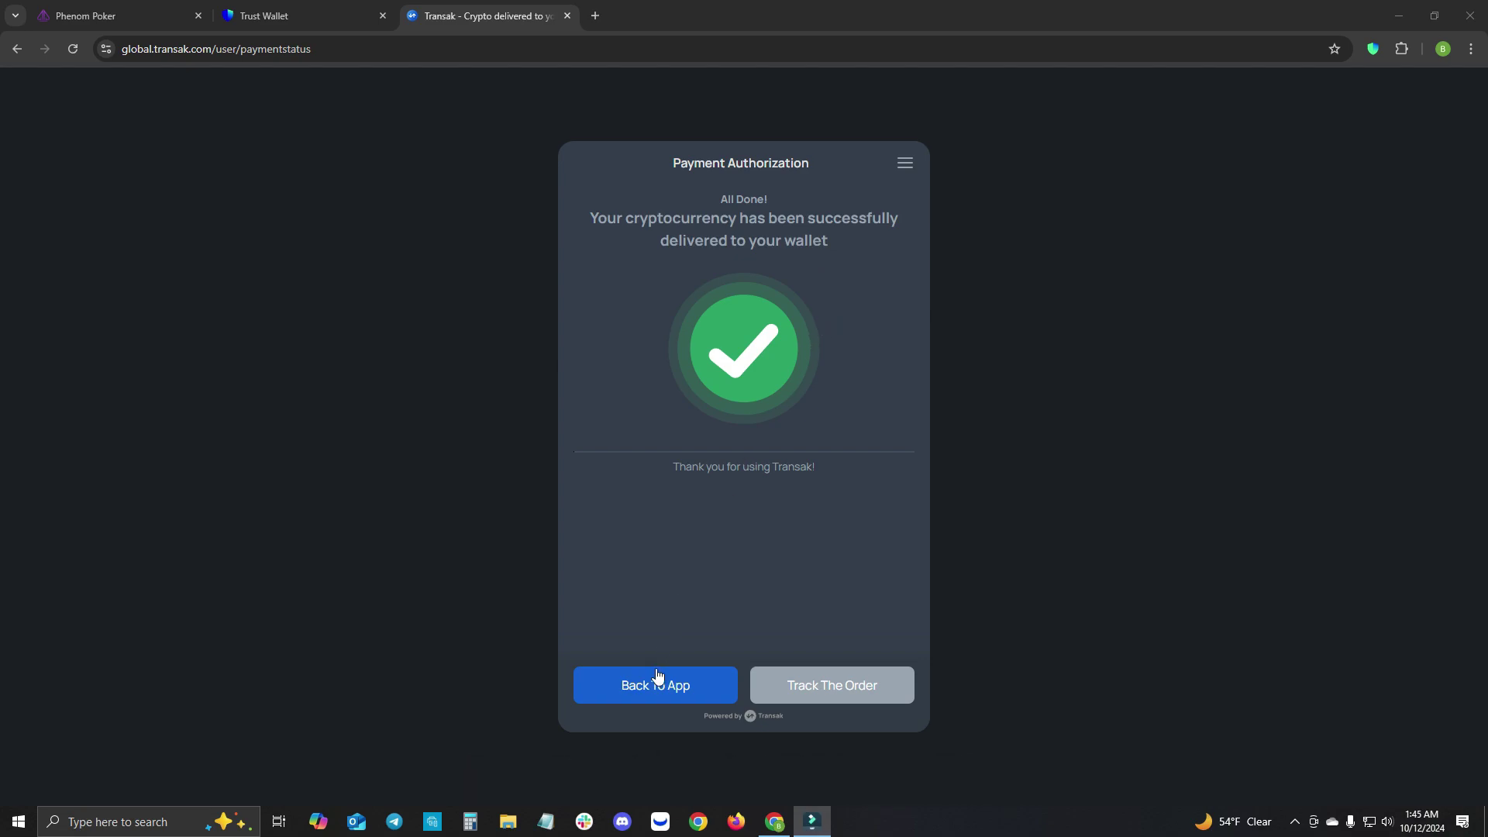
pyautogui.click(653, 701)
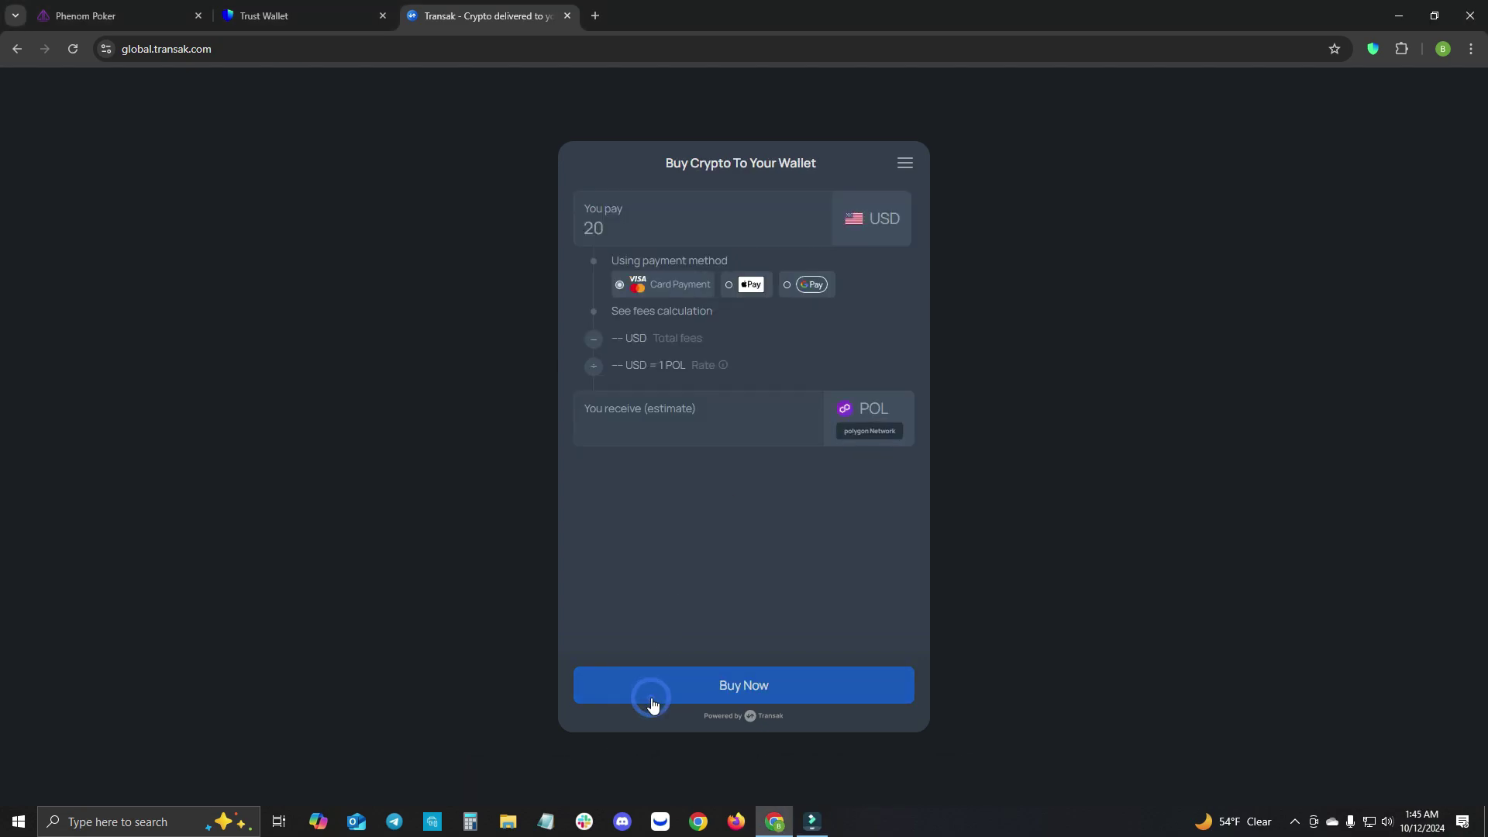
# Close the Transak tab and open Trust Wallet's swap page with POL as source
pyautogui.click(568, 15)
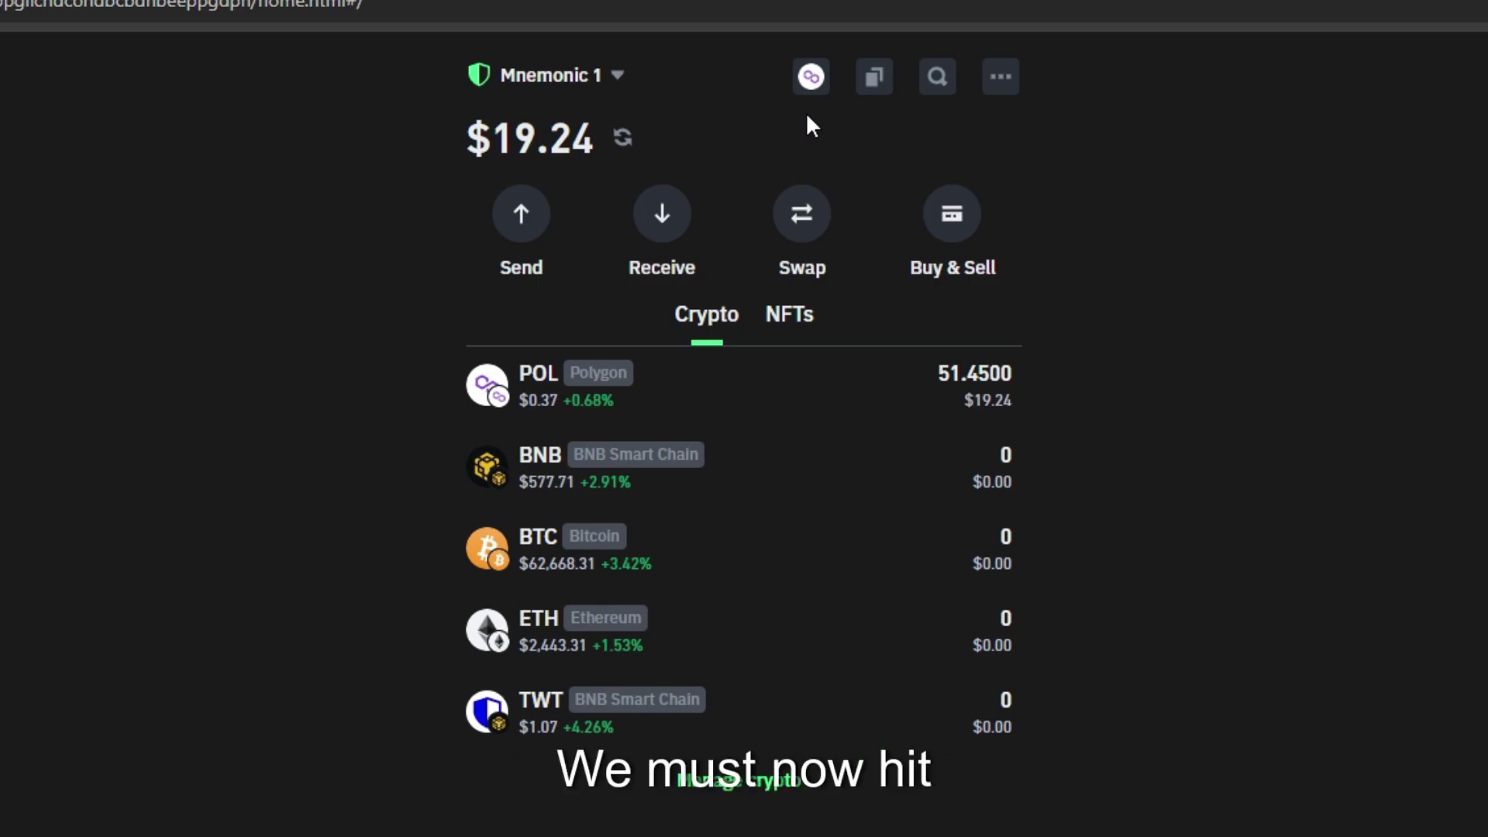
pyautogui.click(803, 234)
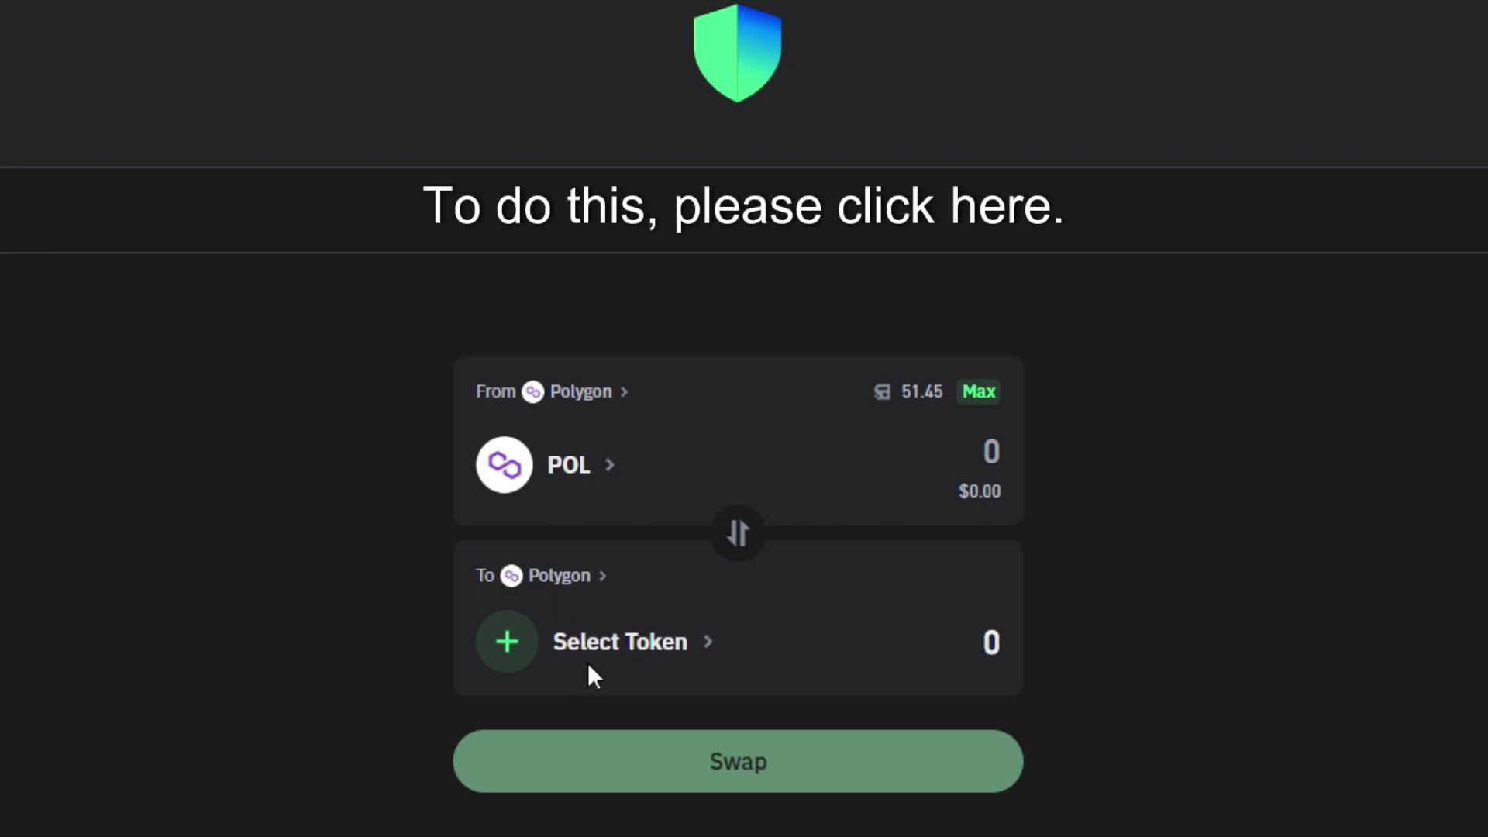
# Pick USDT as the token to receive and enter 50 POL, quoting about 18.65 USDT
pyautogui.click(610, 653)
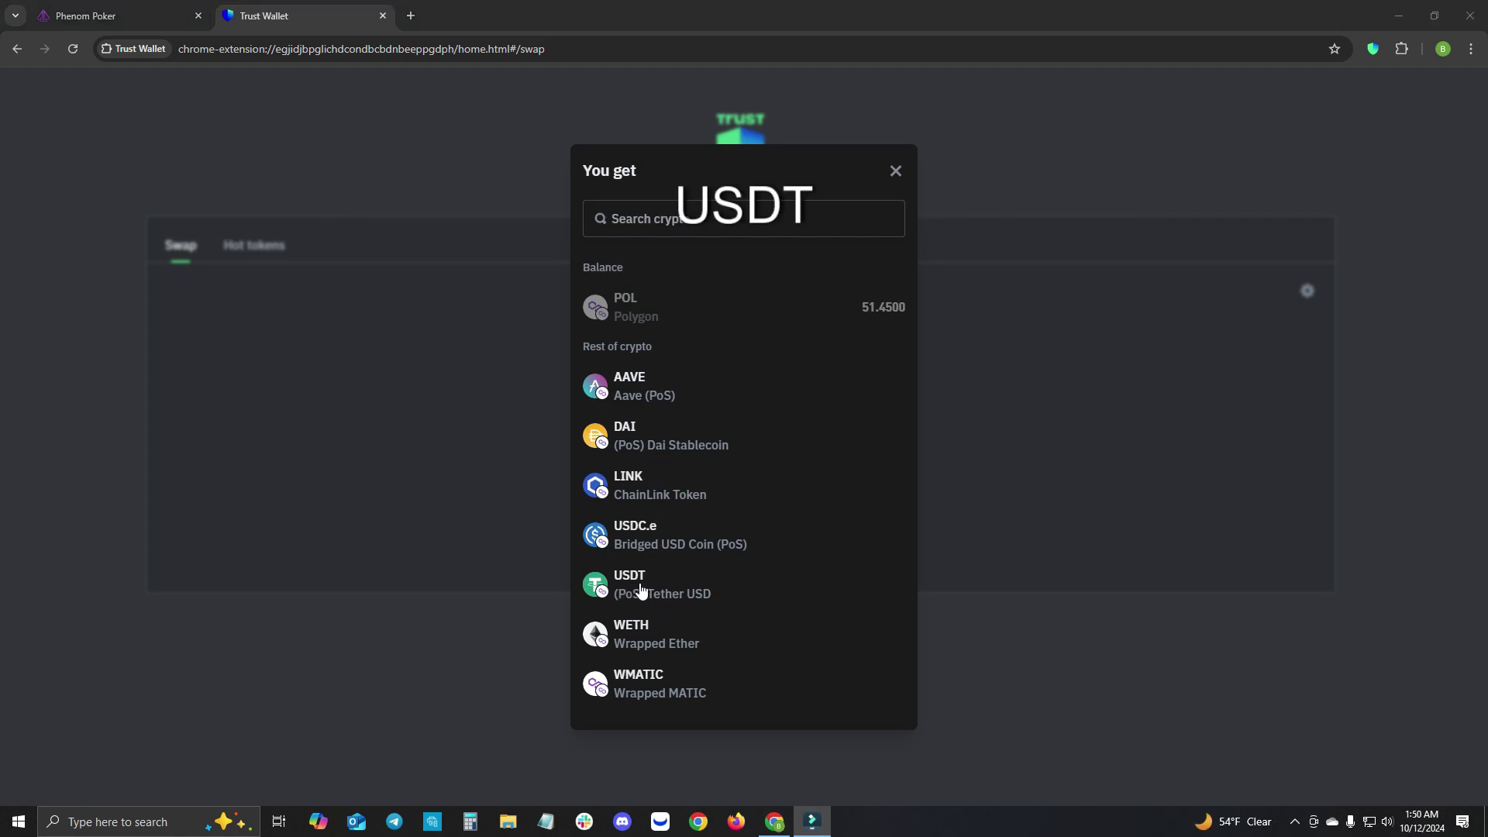
pyautogui.click(758, 592)
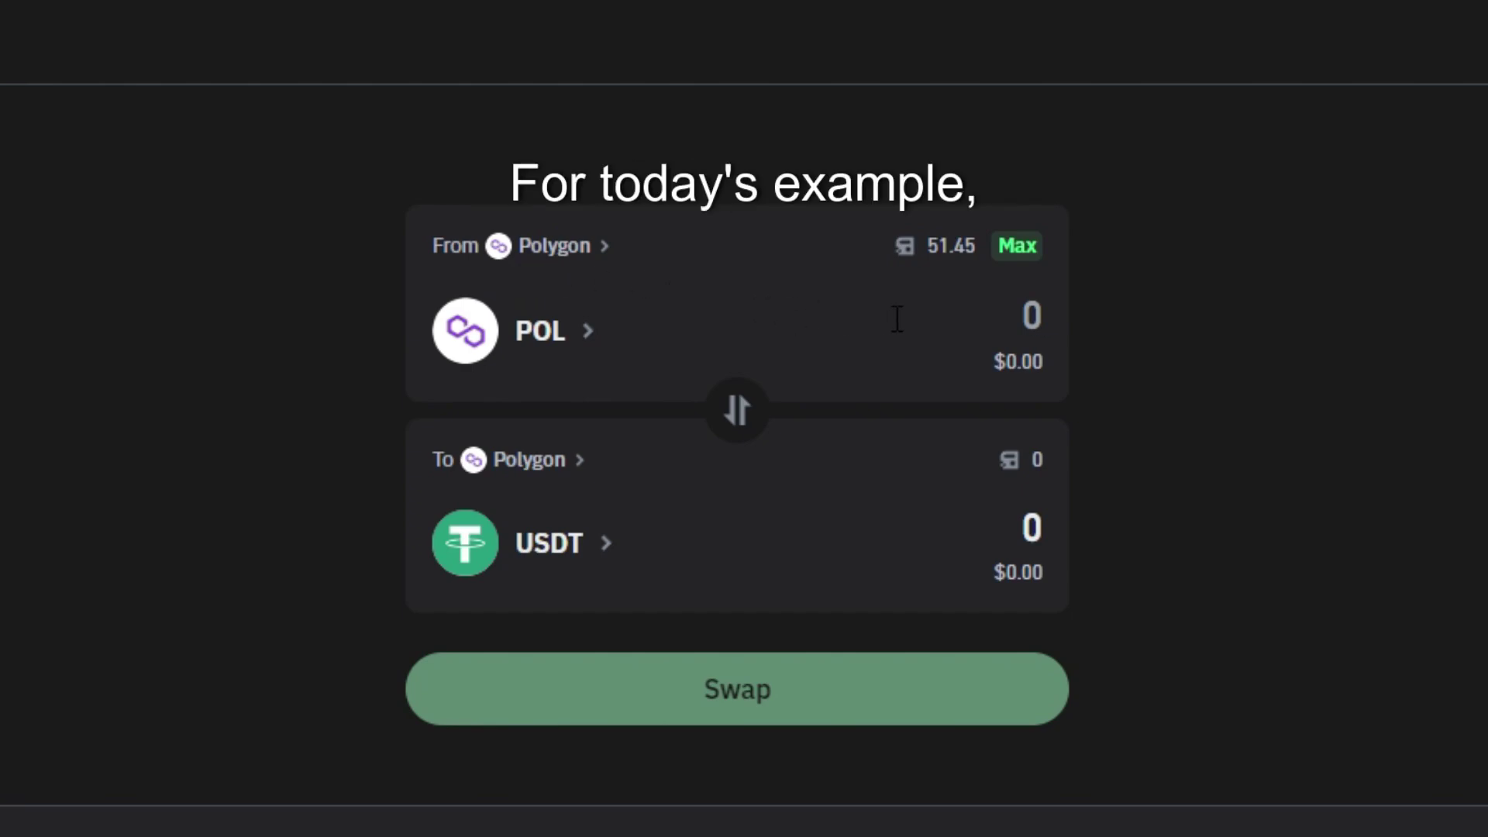
pyautogui.click(1020, 307)
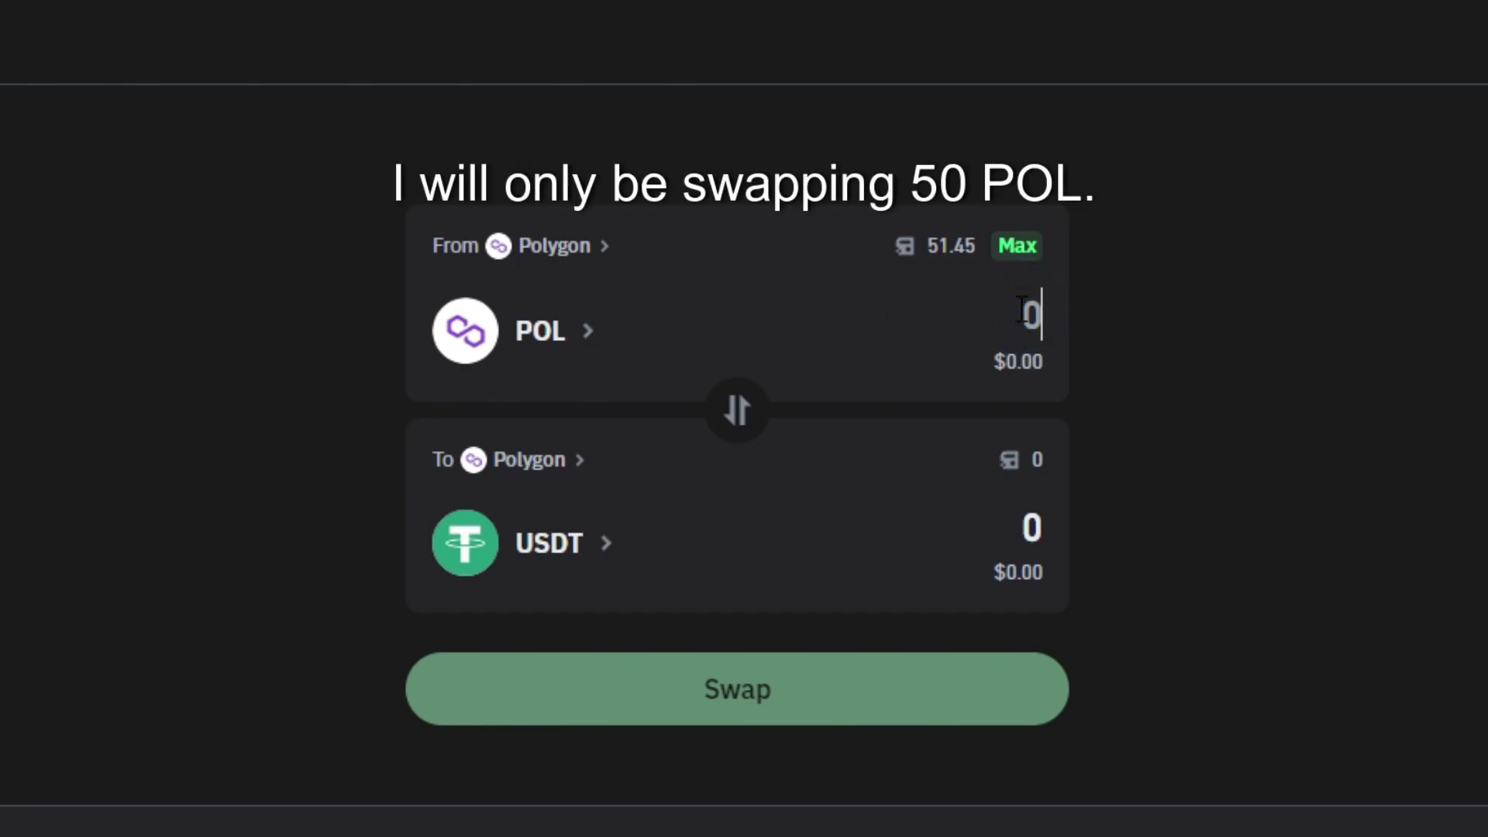
pyautogui.write('50')
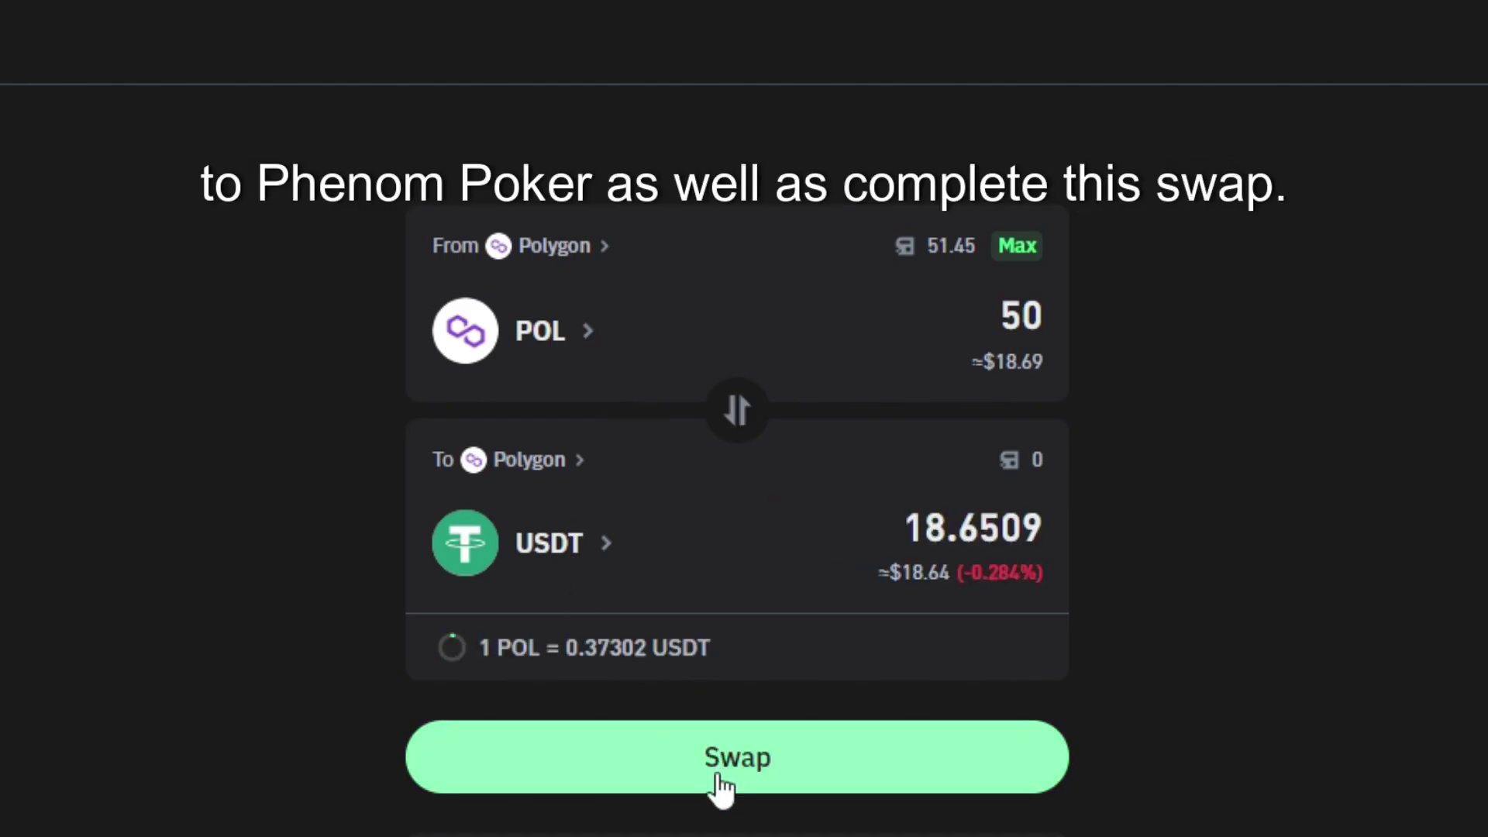
# Execute and approve the 50 POL to USDT swap, then return to the home balances
pyautogui.click(728, 779)
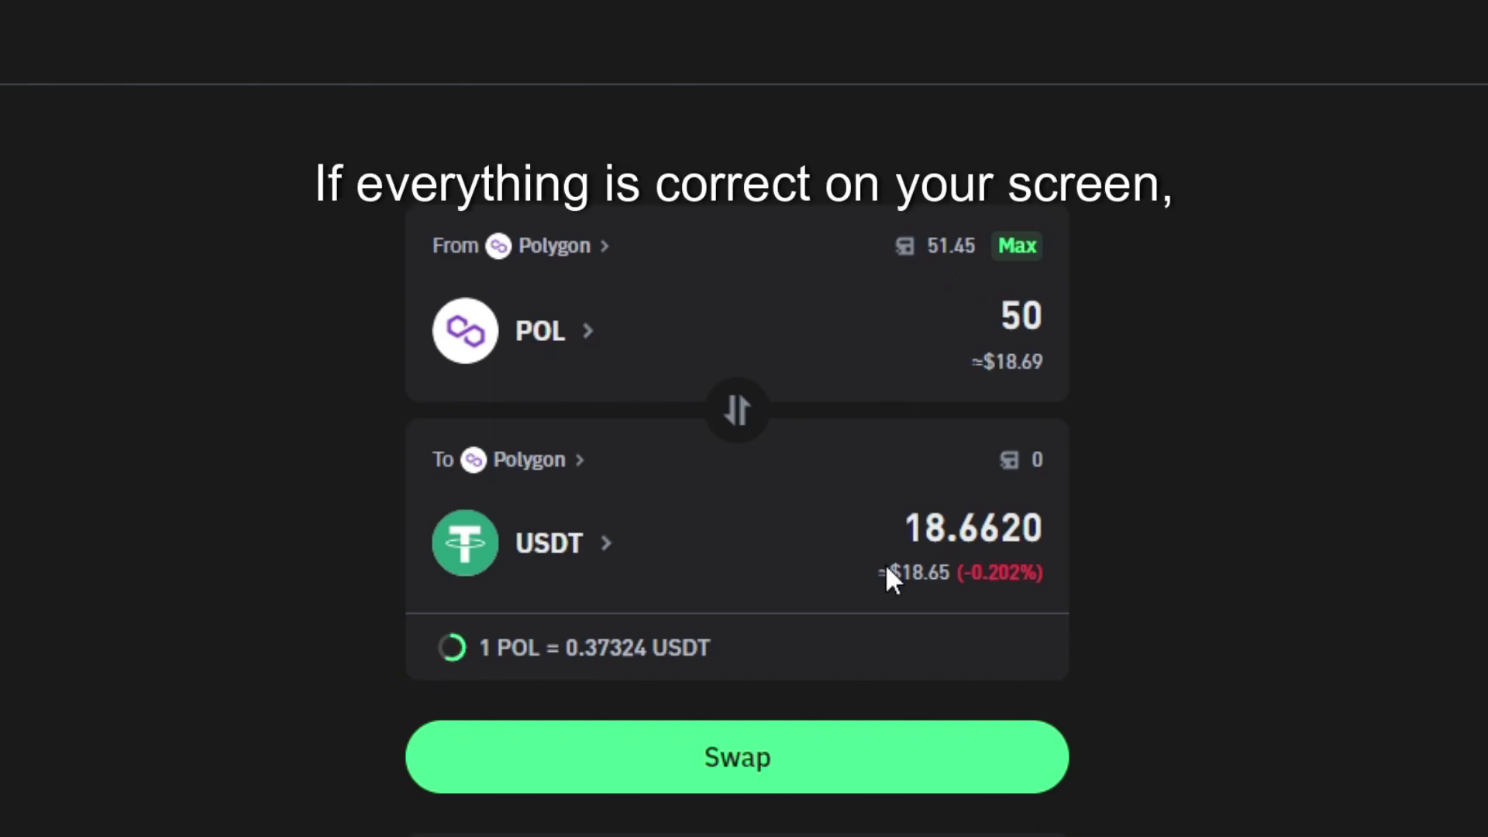
pyautogui.click(809, 771)
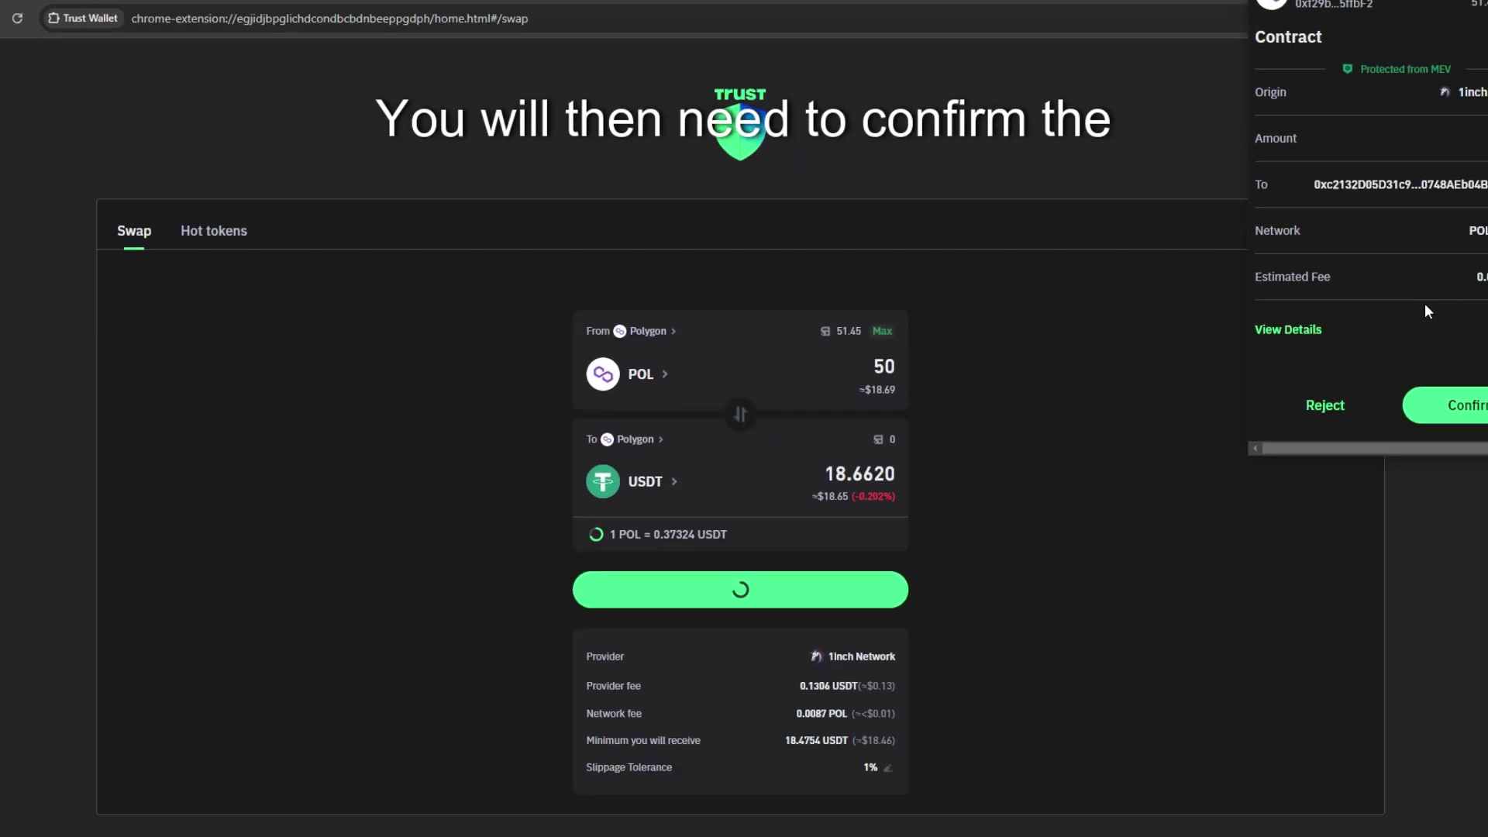
pyautogui.click(1399, 418)
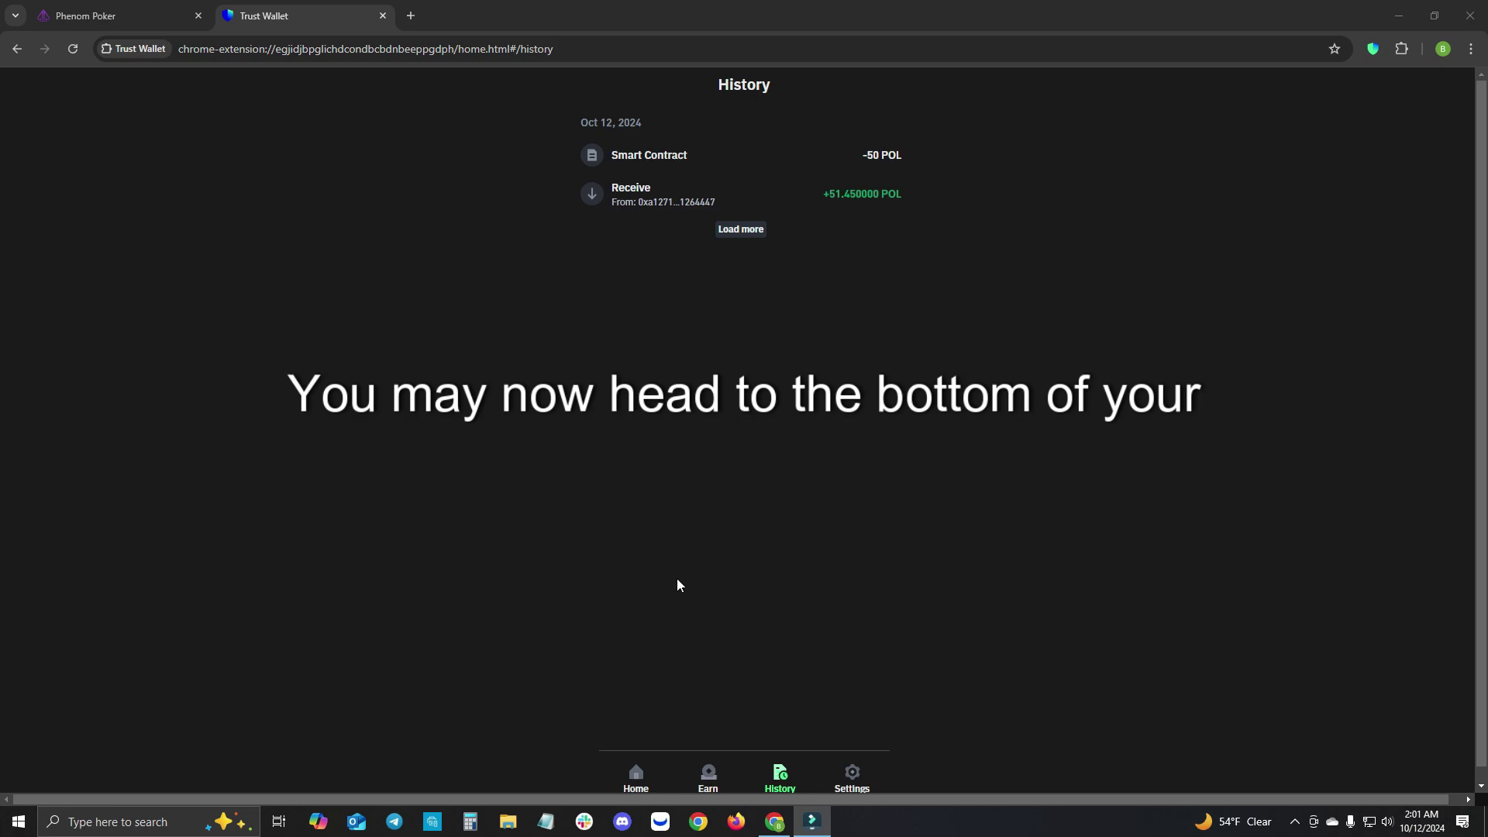
pyautogui.click(634, 787)
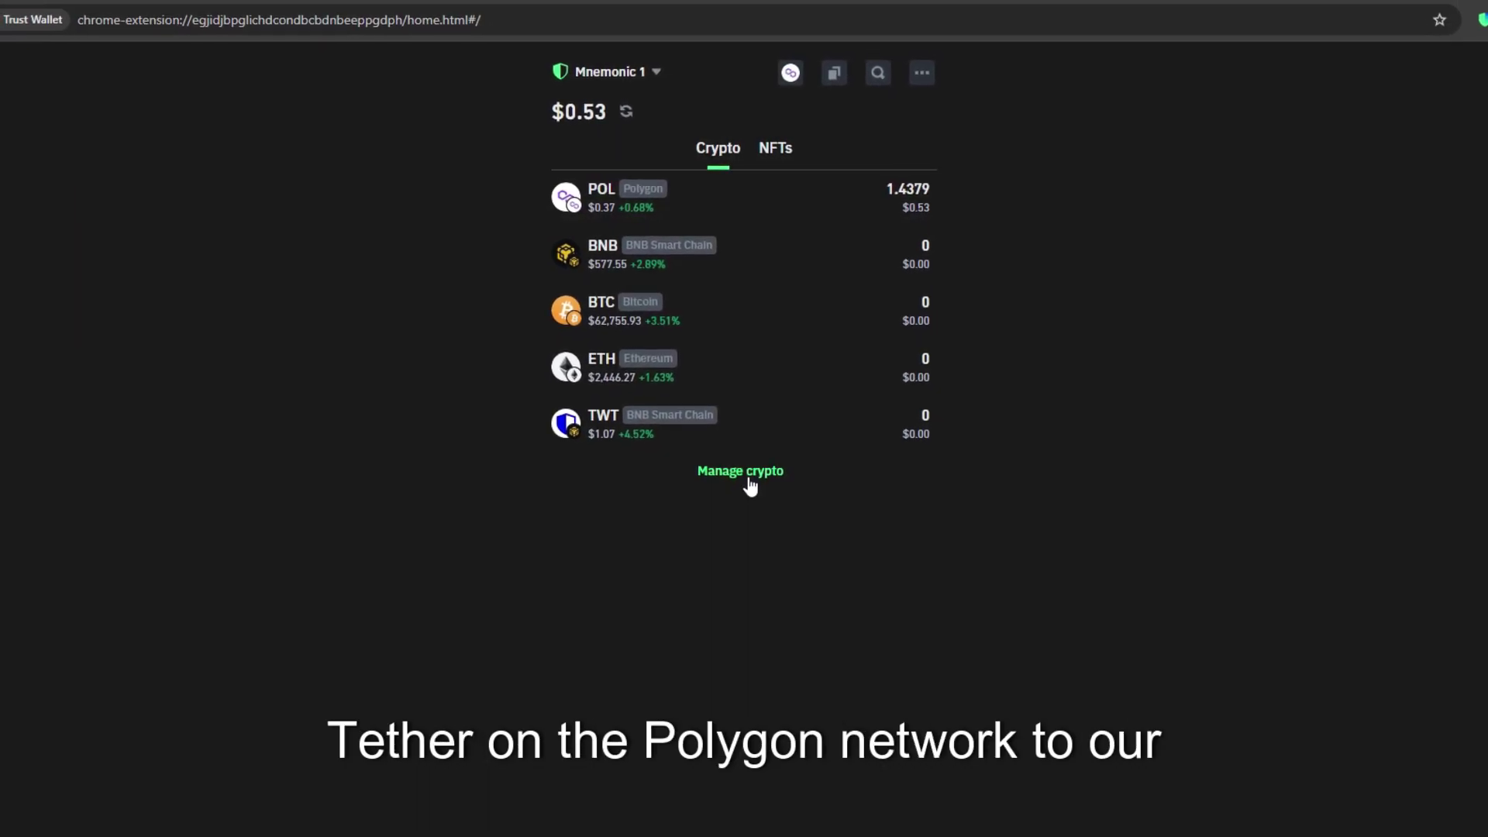
# In Manage crypto, filter the token list to the Polygon network
pyautogui.click(749, 480)
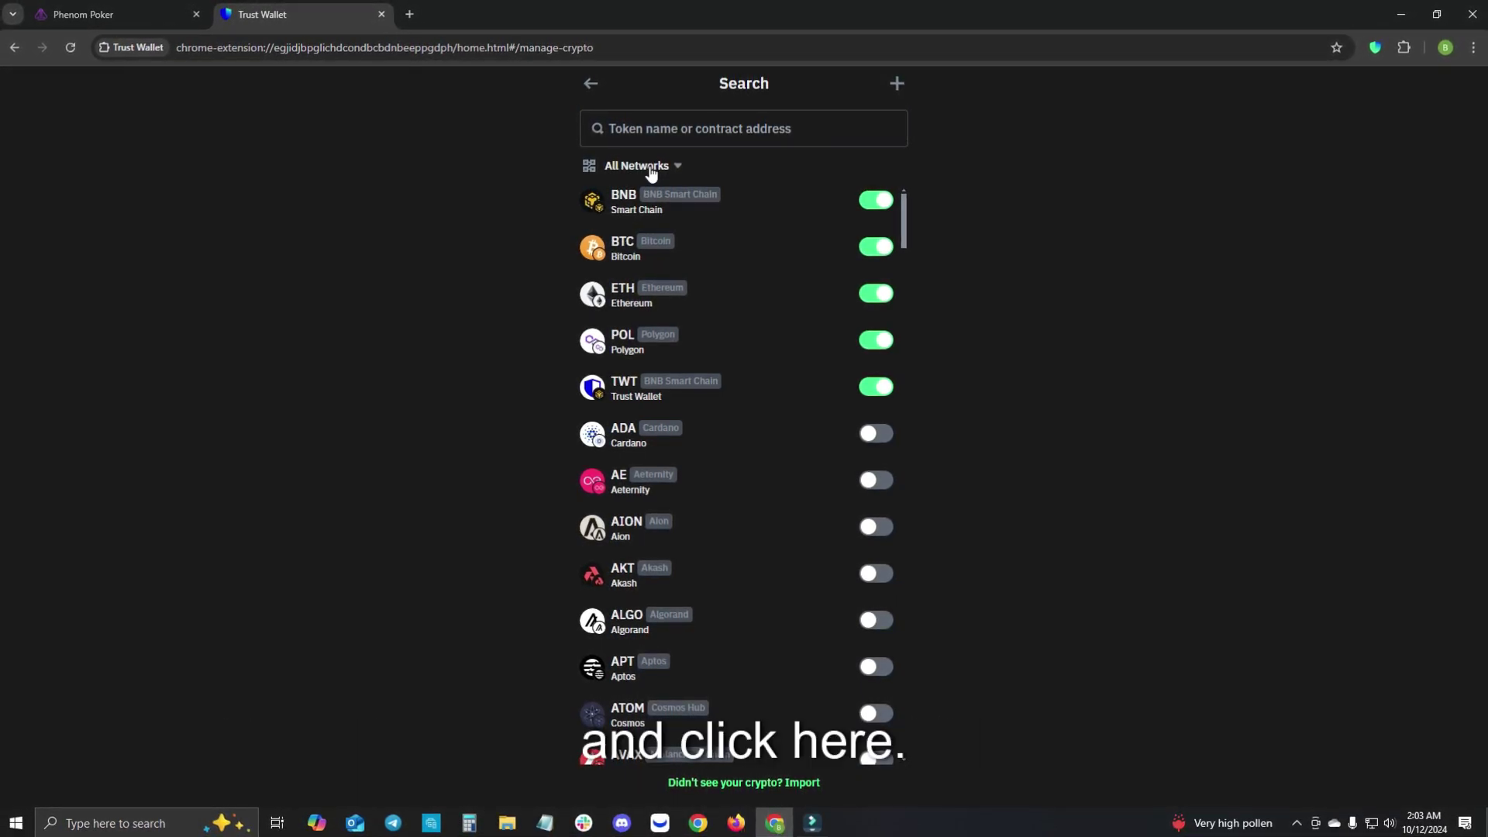
pyautogui.click(651, 172)
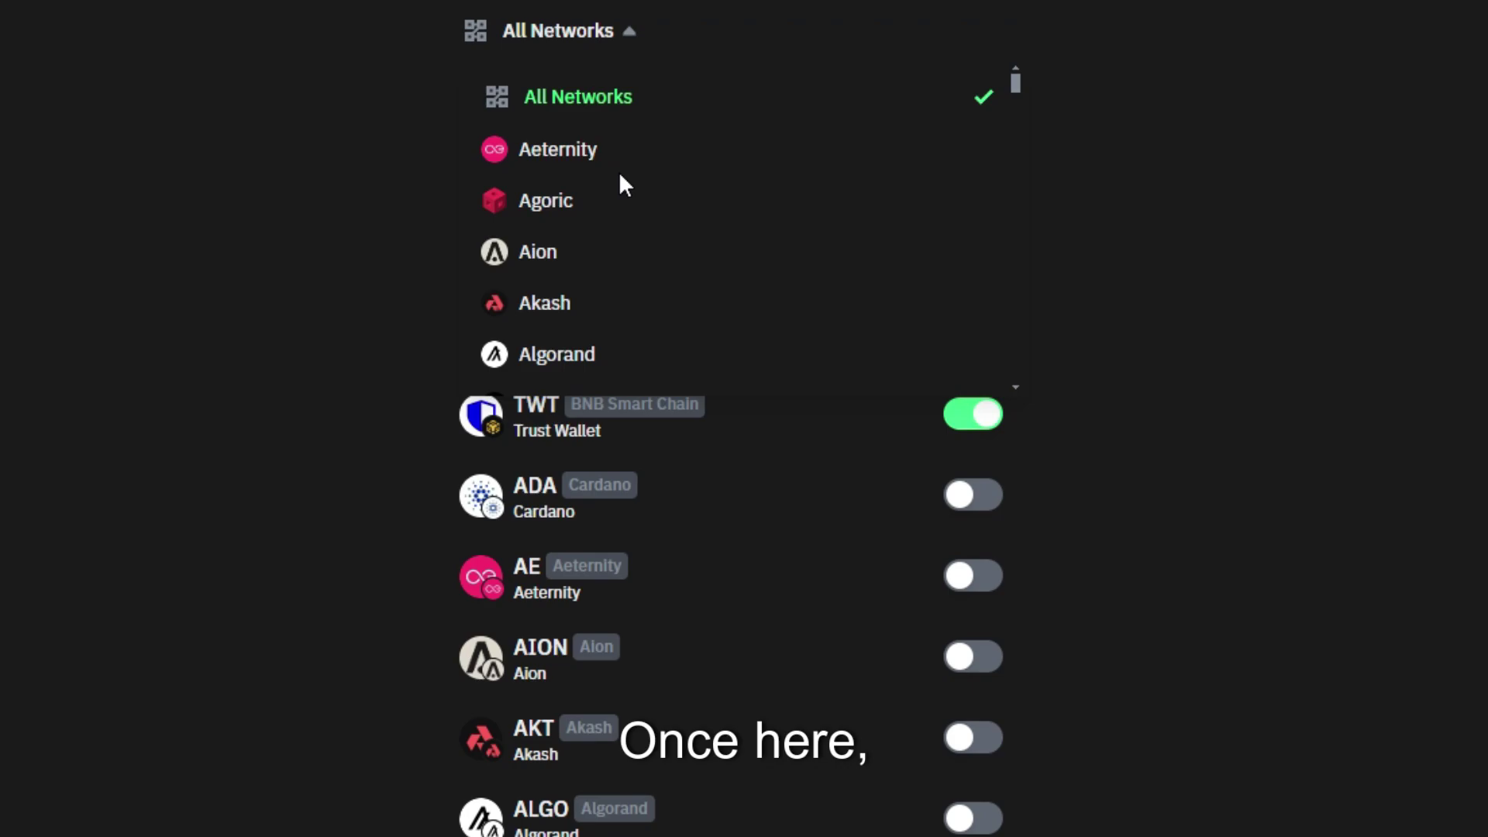
pyautogui.scroll(-20, 620, 175)
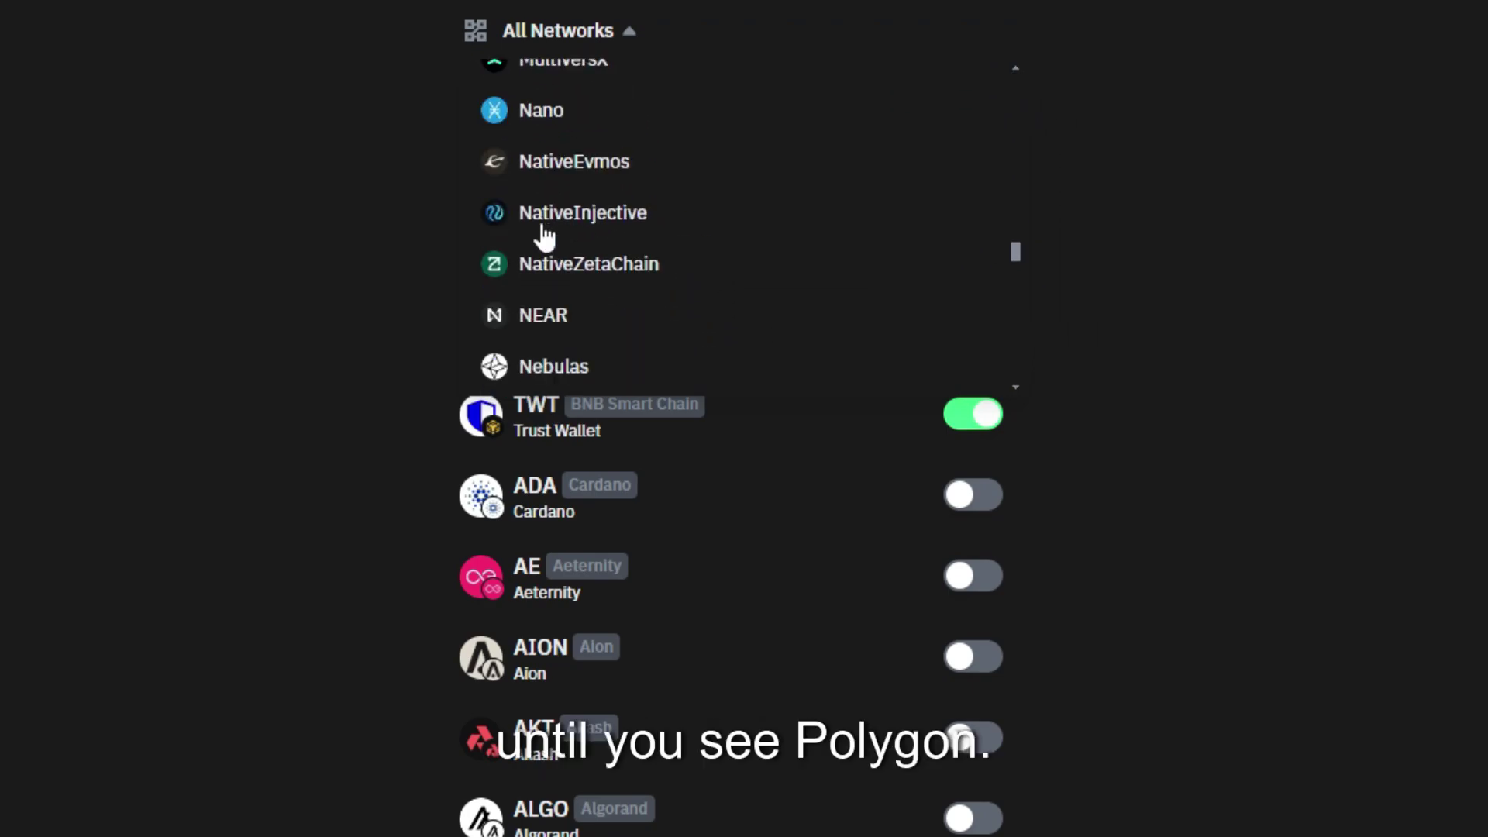
pyautogui.scroll(-8, 547, 234)
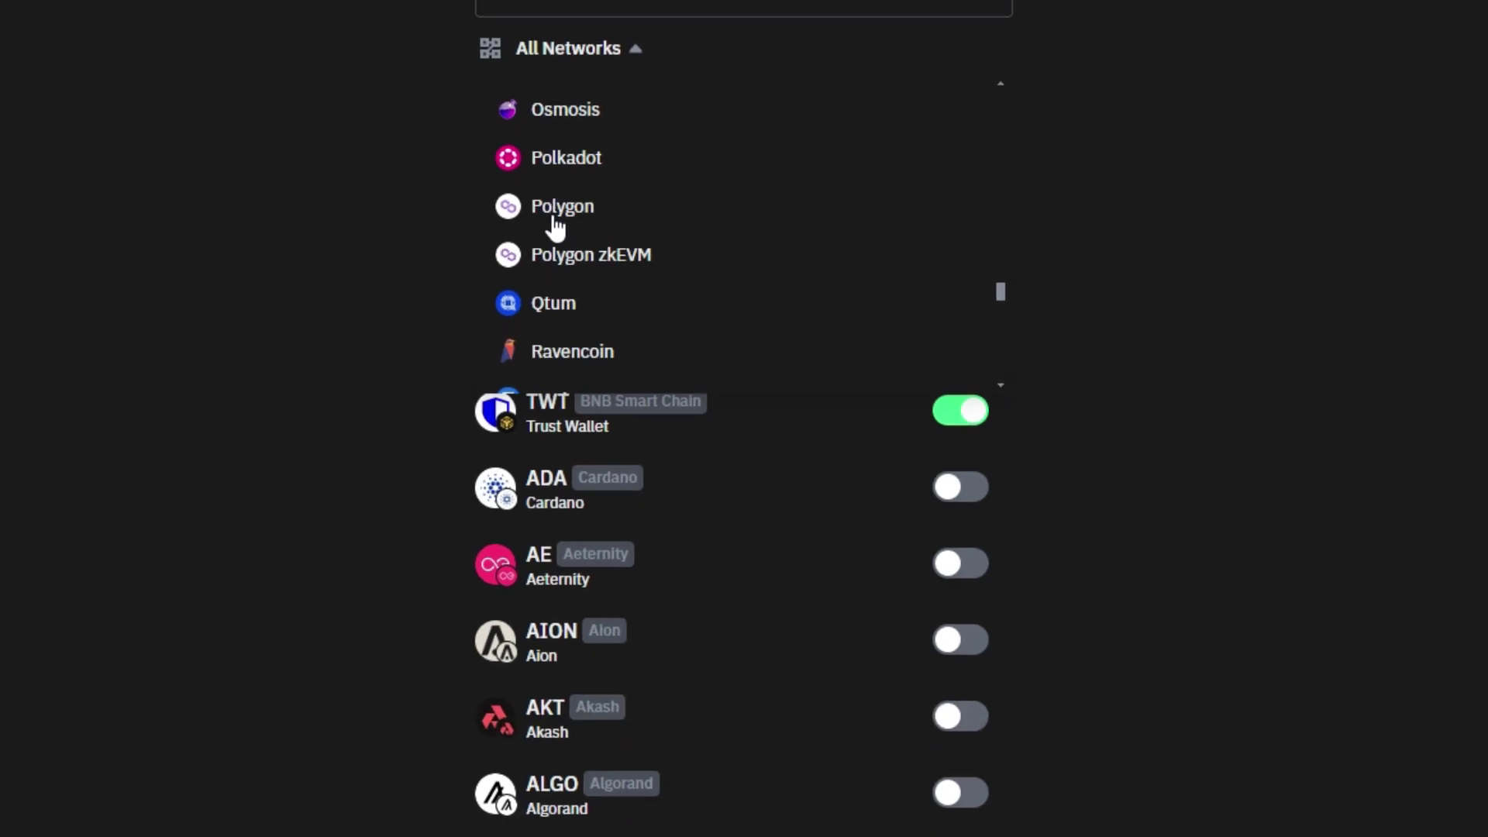
pyautogui.click(544, 211)
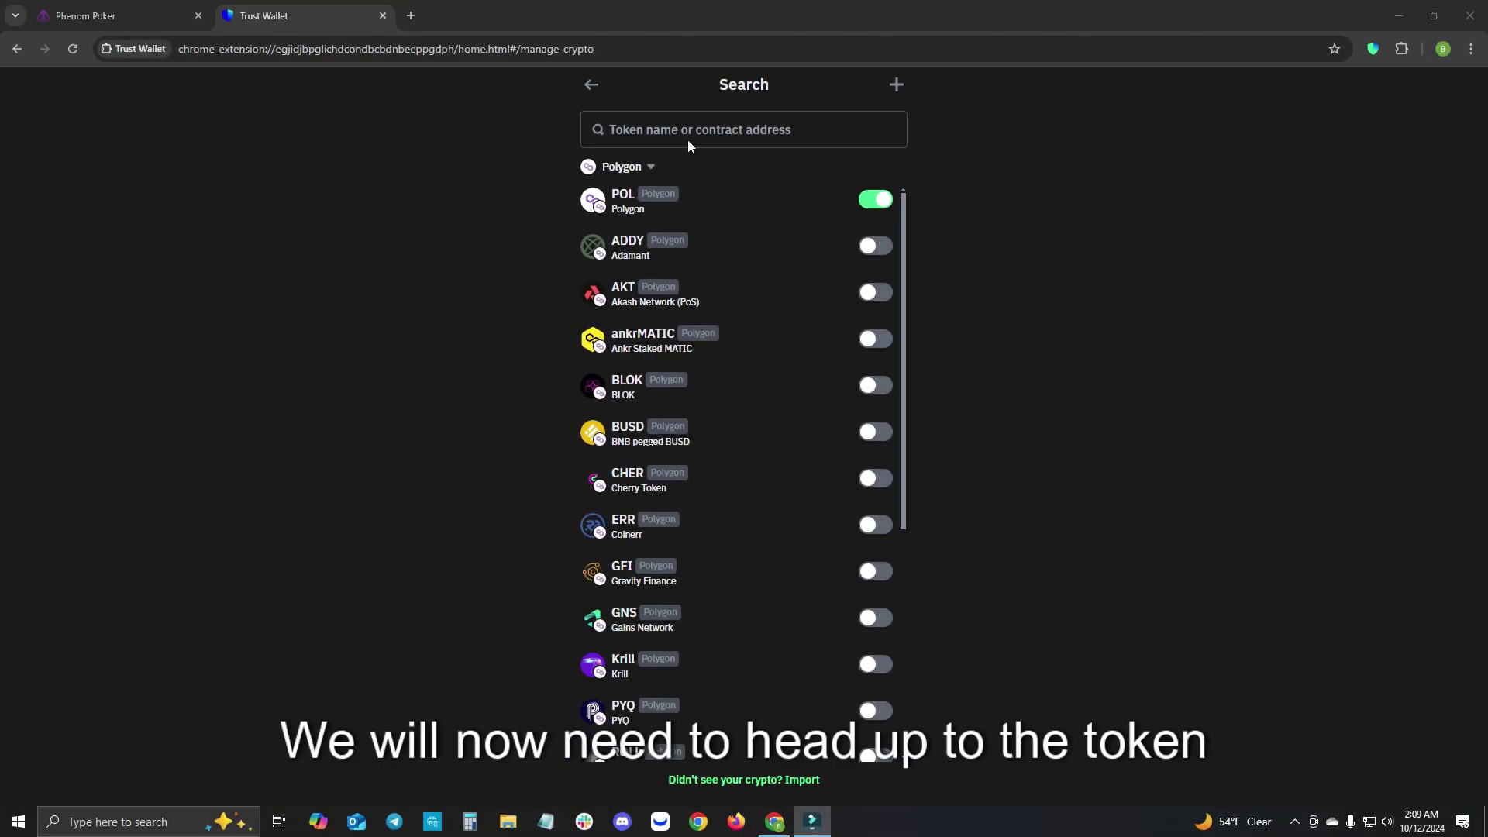
# Search 'usdt', enable USDT (PoS Tether USD), and return to the wallet home
pyautogui.click(694, 130)
pyautogui.write('usdt')
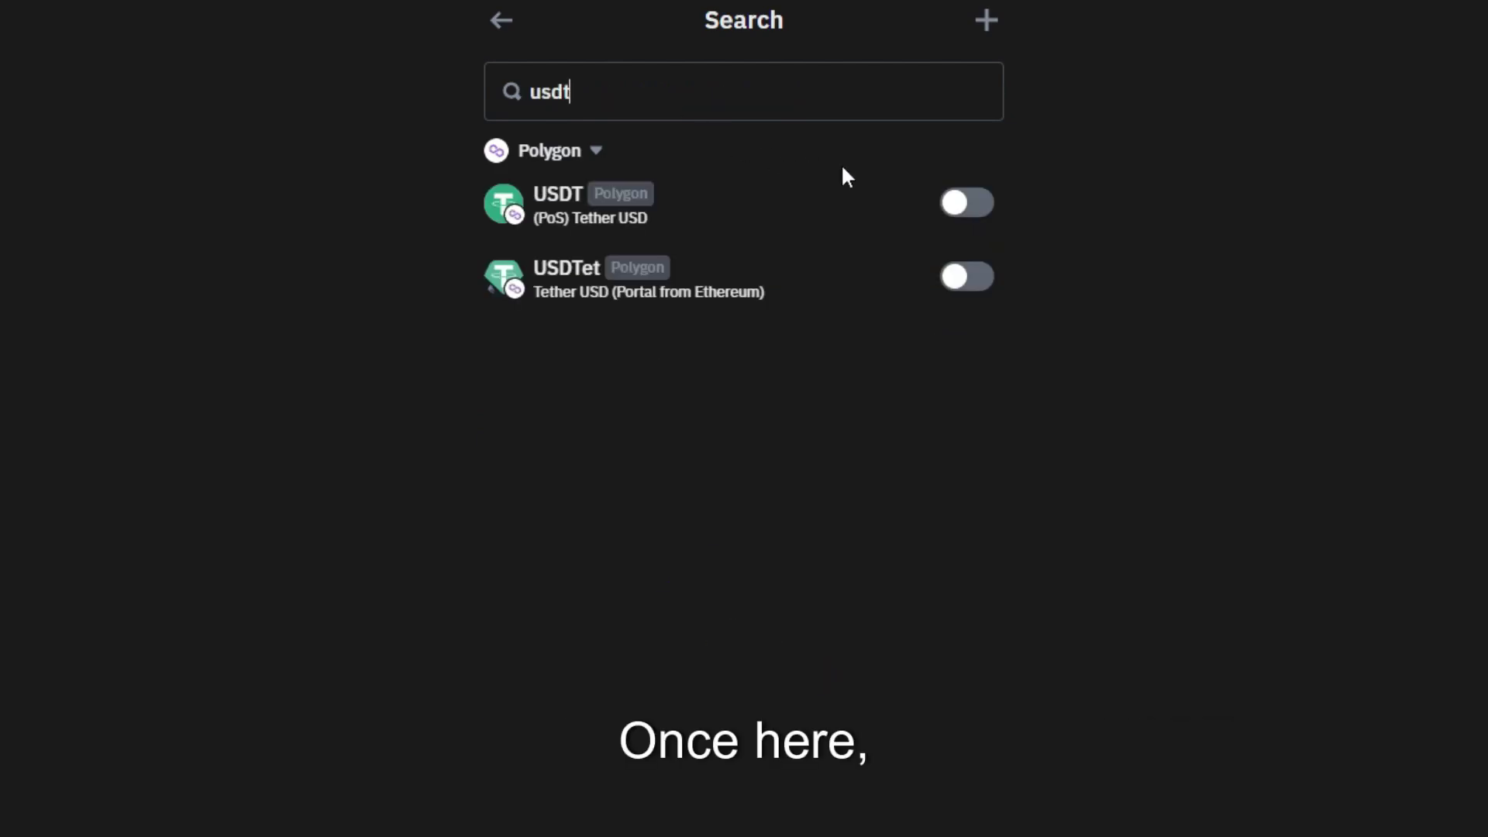
pyautogui.click(961, 211)
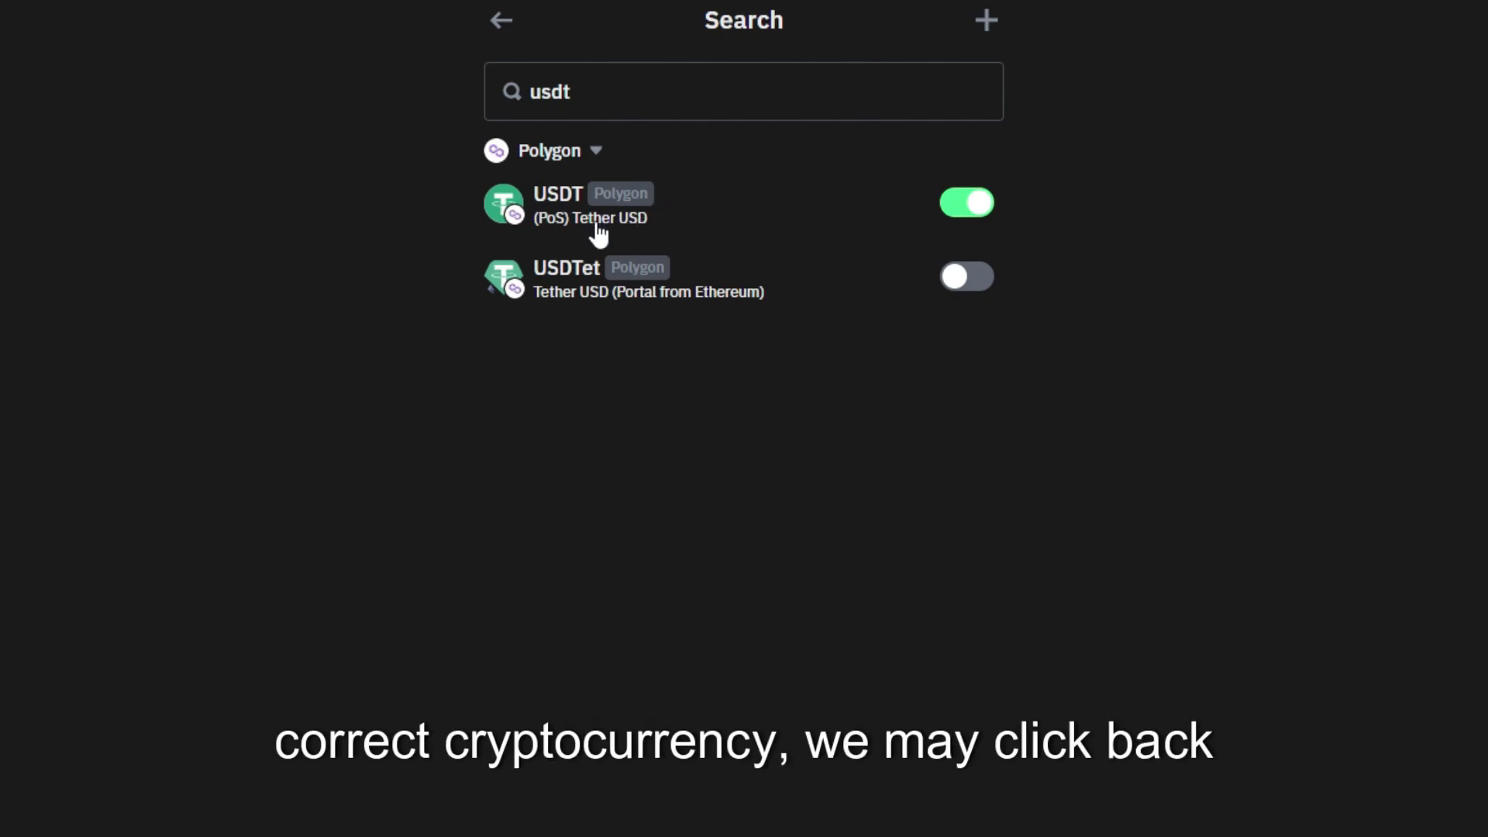
pyautogui.click(503, 22)
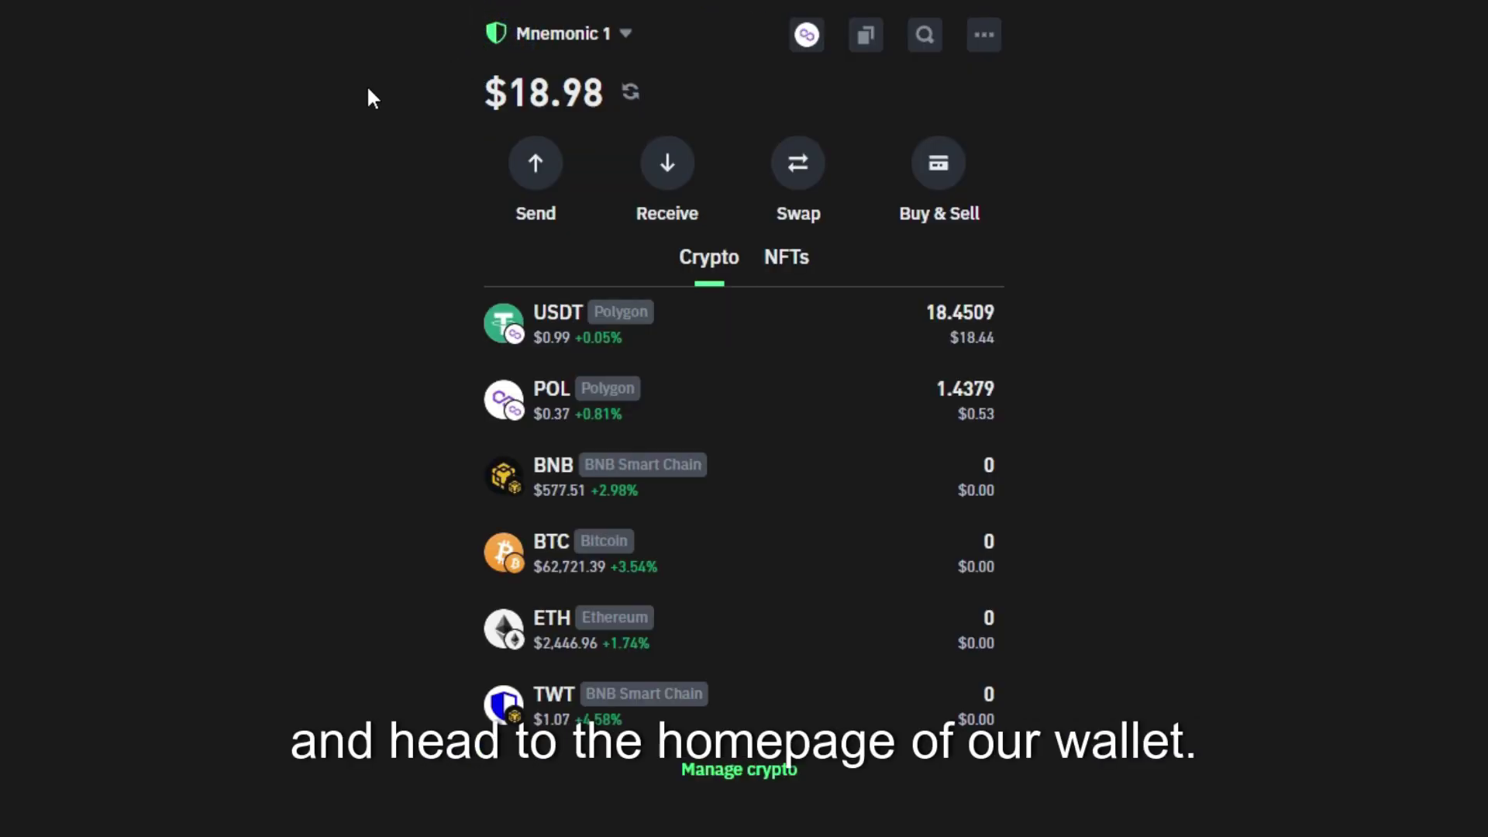
# Confirm 18.4509 USDT on Polygon in the home list, then switch to the Phenom Poker lobby
pyautogui.scroll(-1, 586, 345)
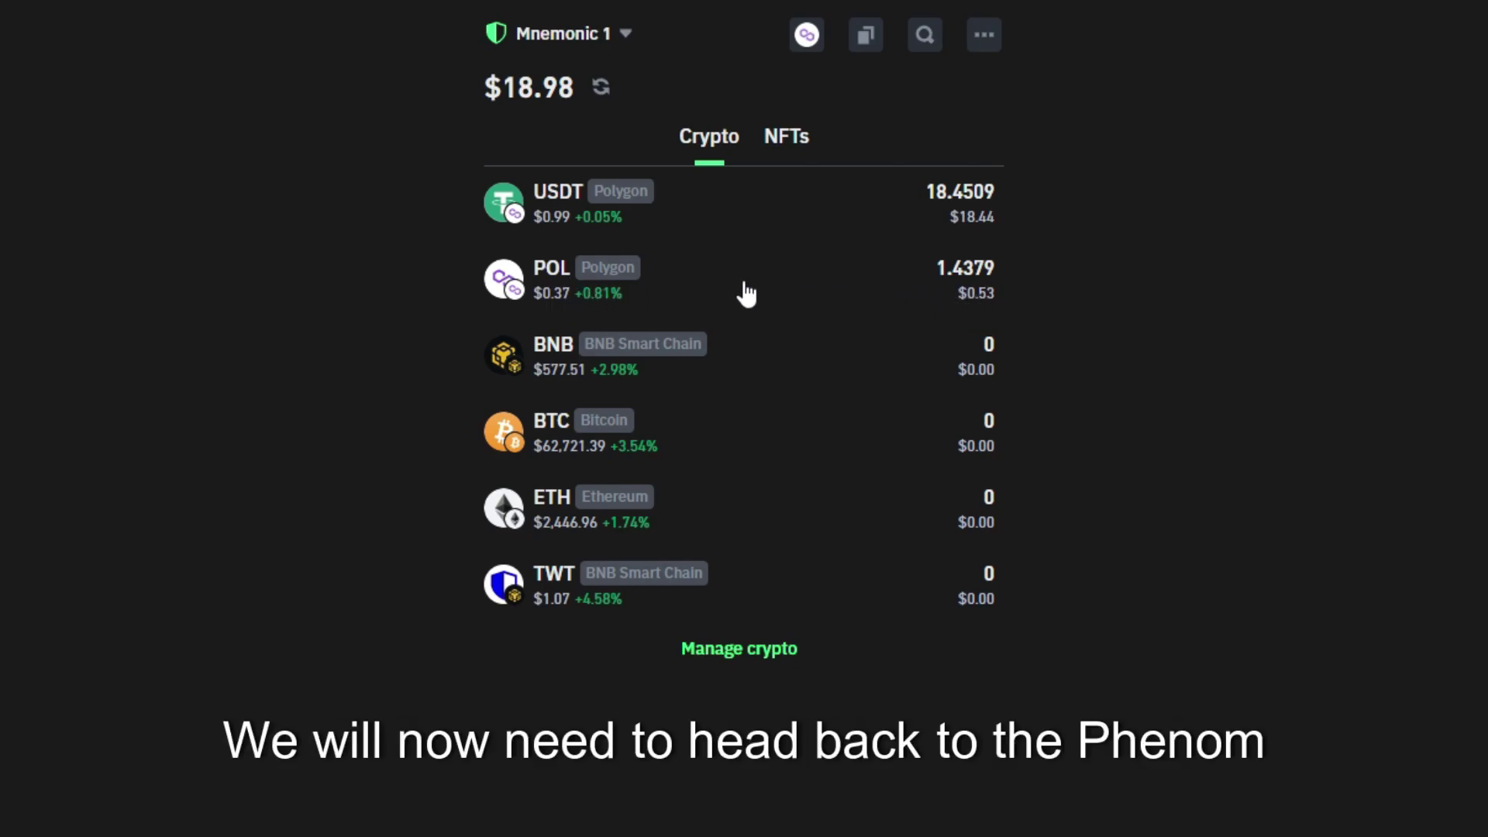
pyautogui.click(81, 16)
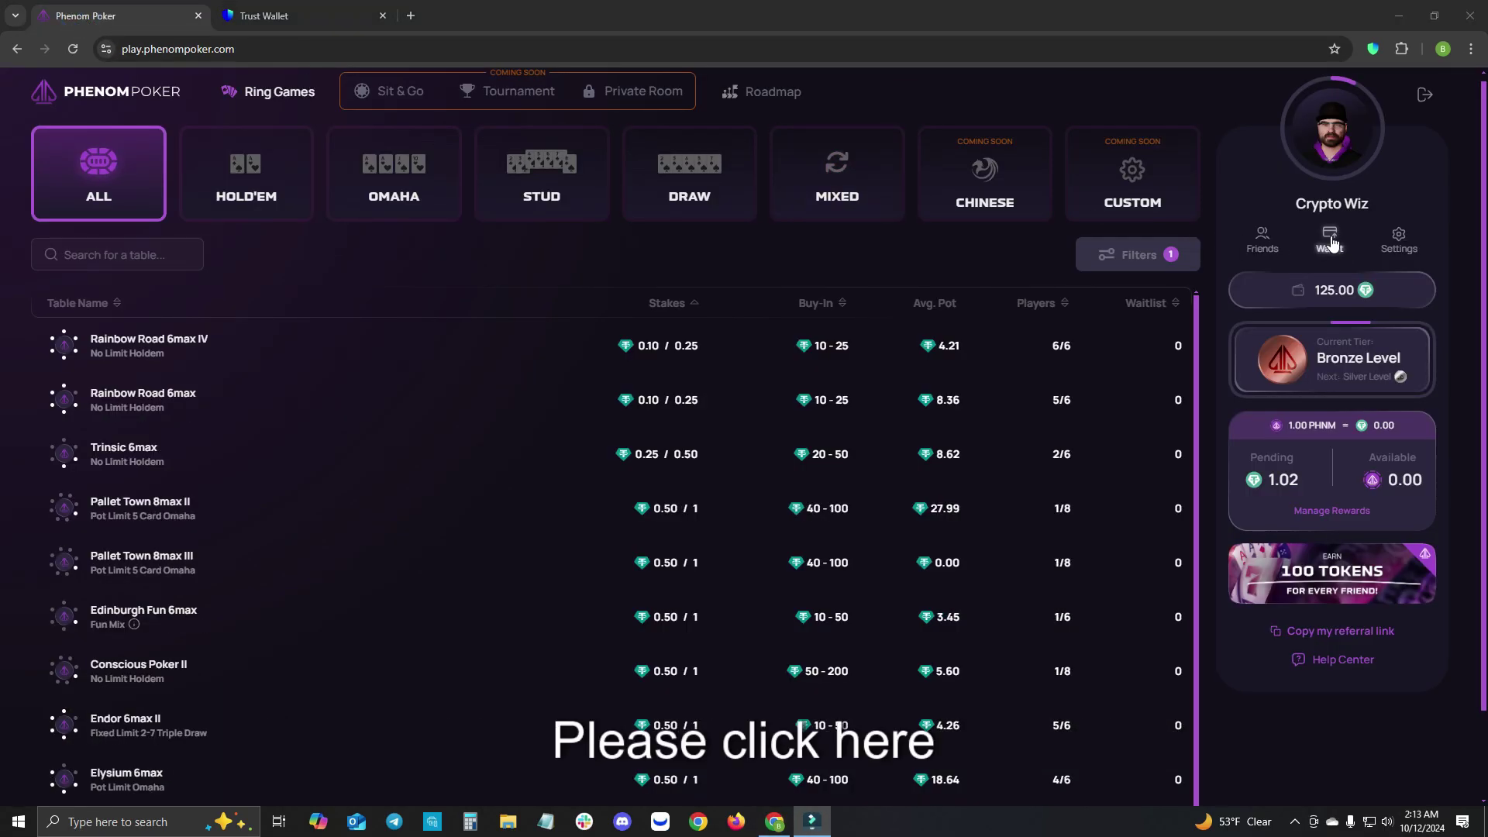
# Copy the Polygon deposit address from Phenom Poker's Wallet dialog and open the Trust Wallet extension
pyautogui.click(1331, 242)
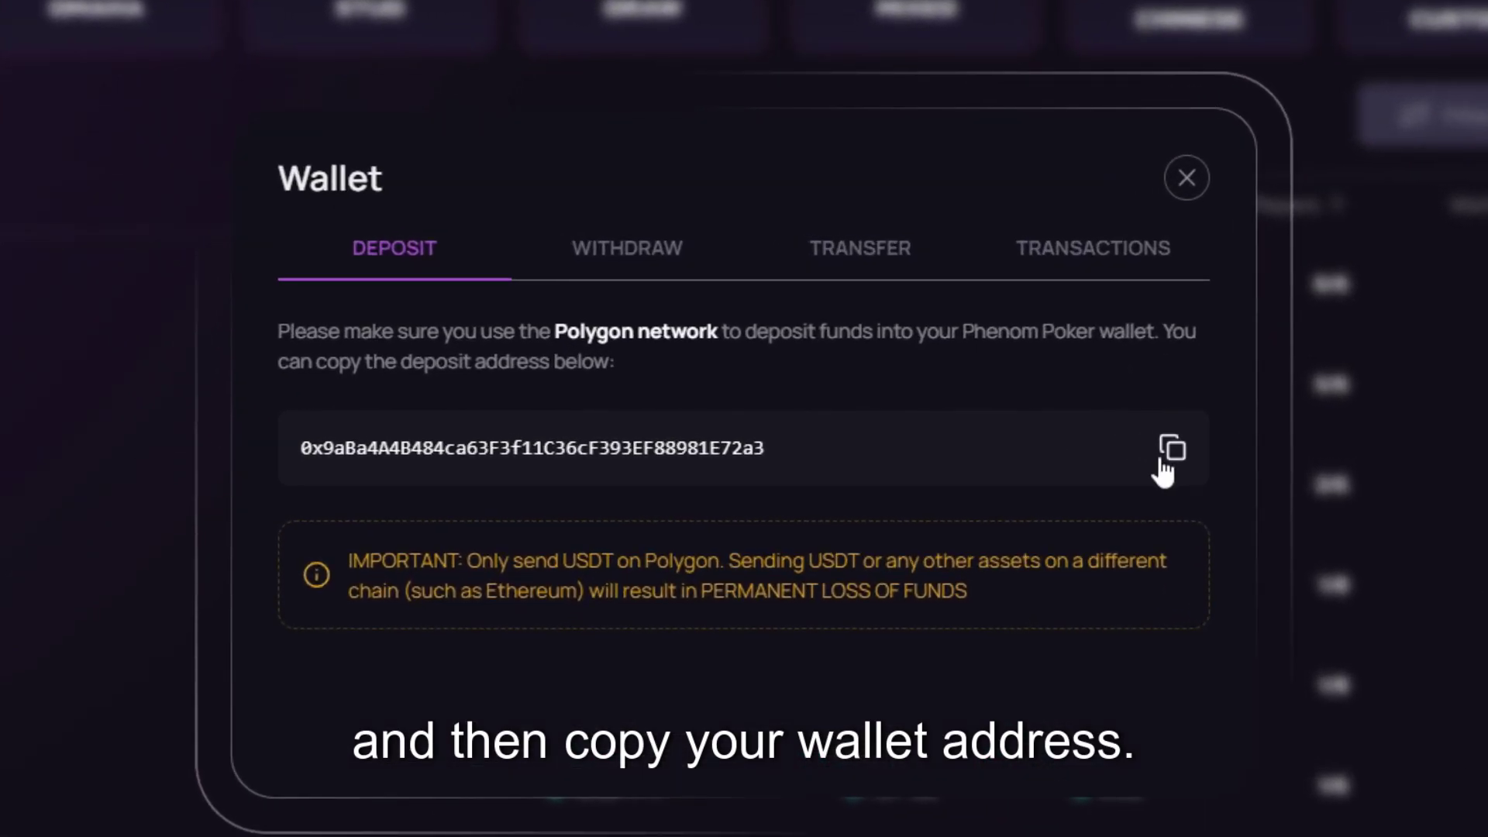
pyautogui.click(1173, 464)
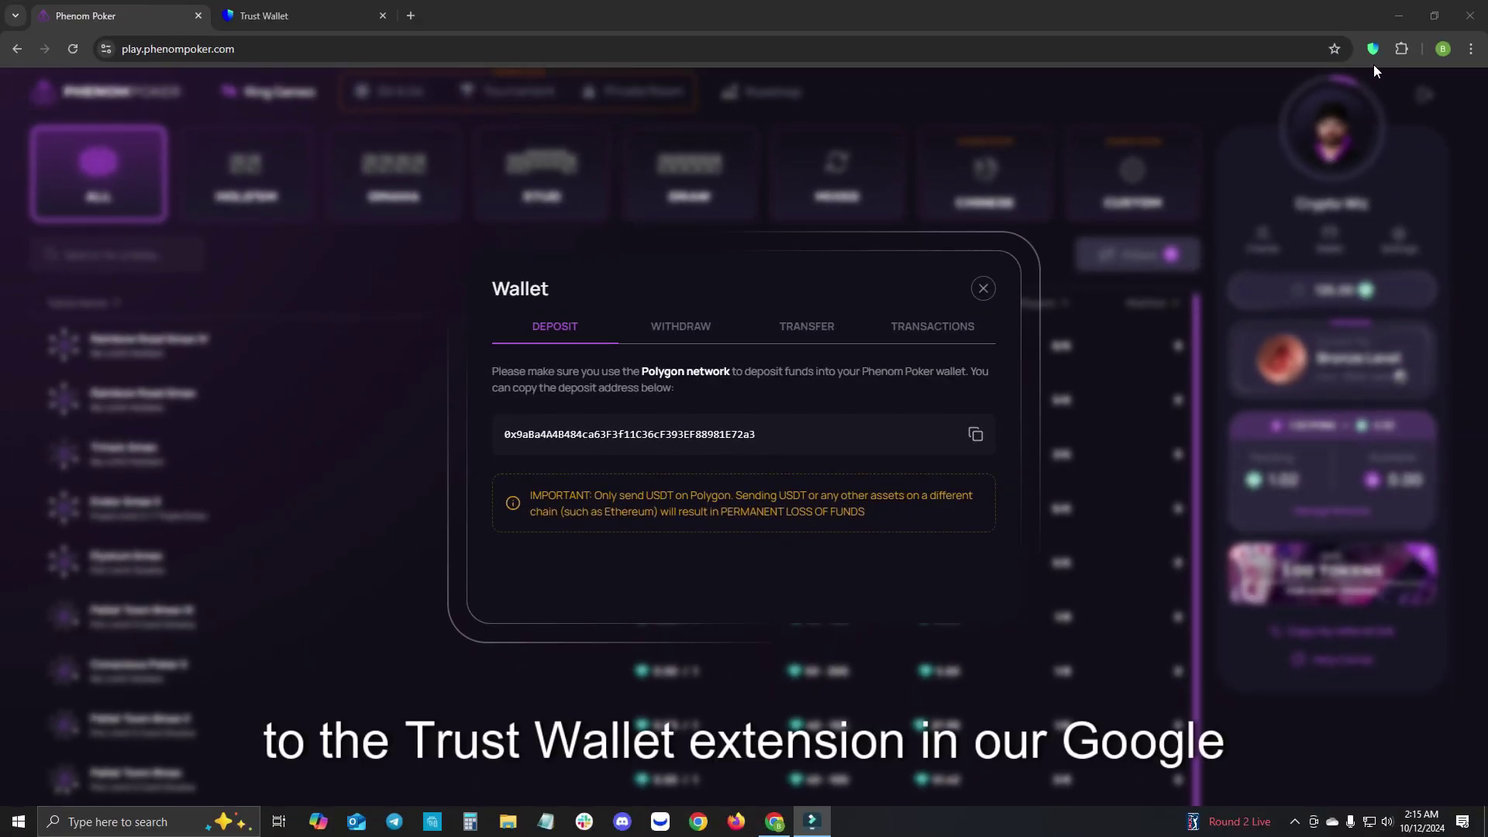
pyautogui.click(1373, 48)
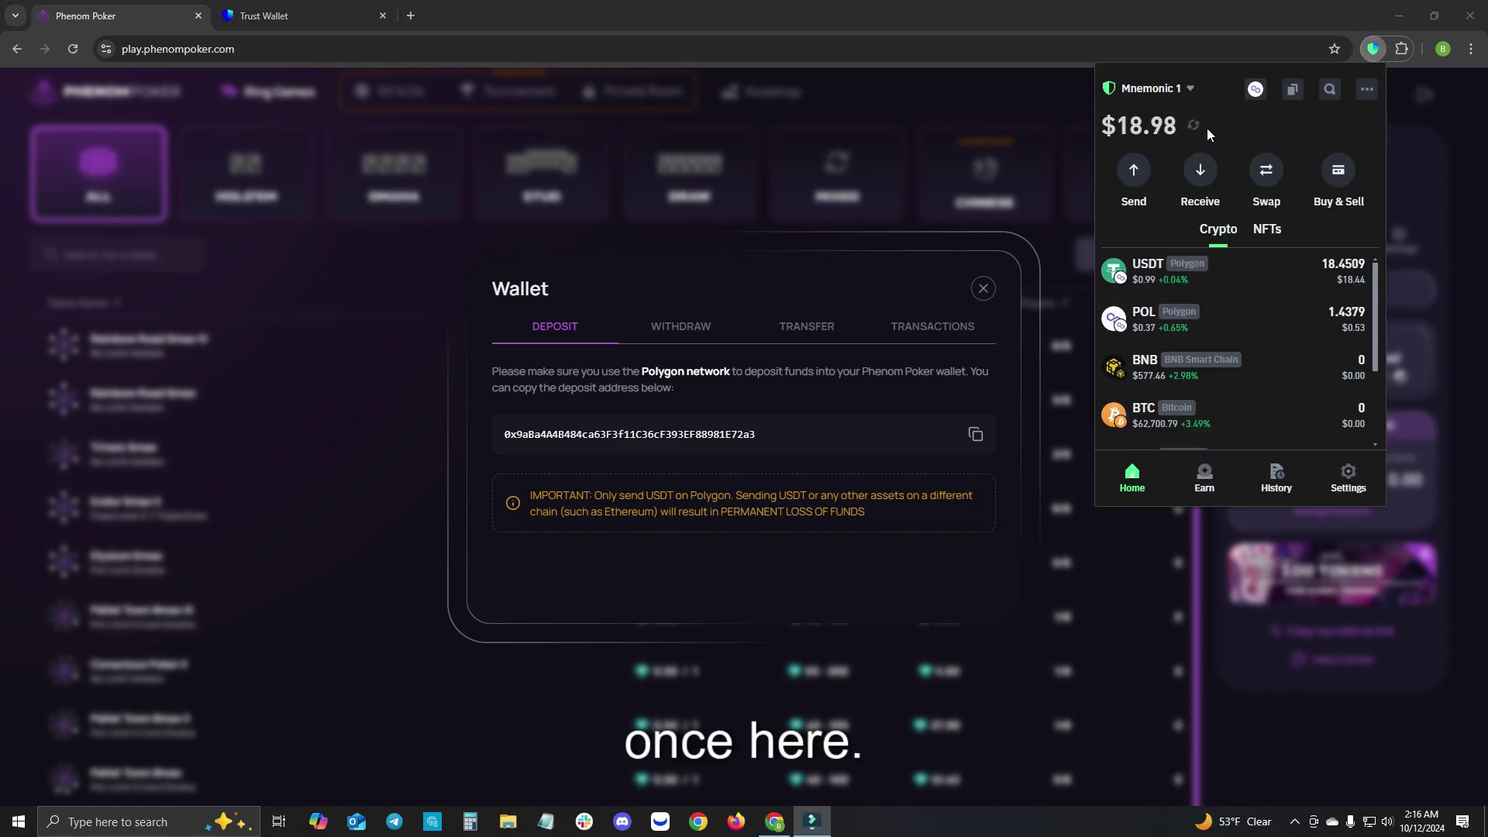
pyautogui.scroll(-2, 1219, 208)
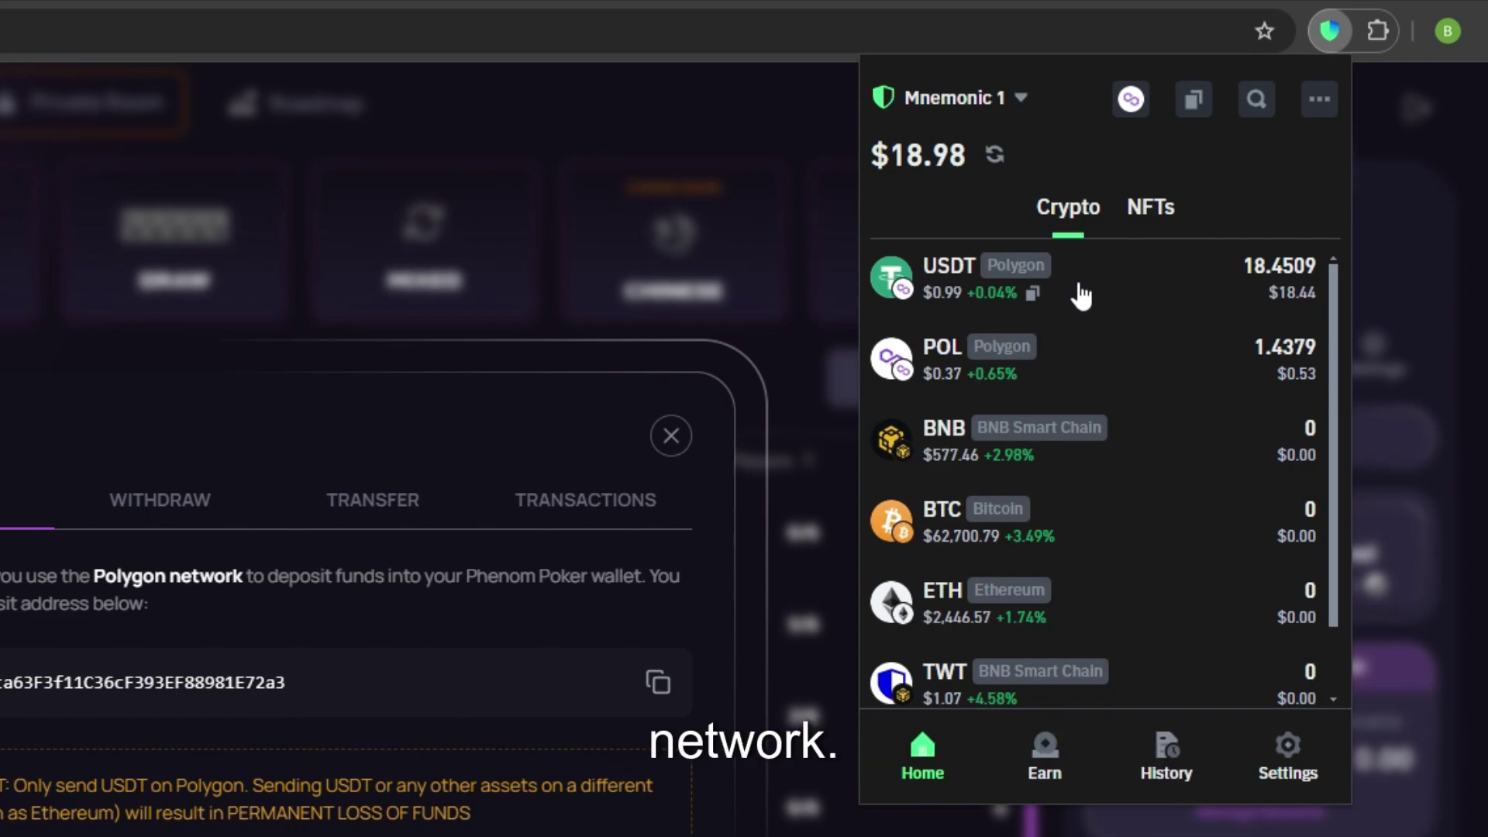
# Start a Polygon USDT send with the Phenom Poker deposit address pasted as recipient
pyautogui.click(1080, 293)
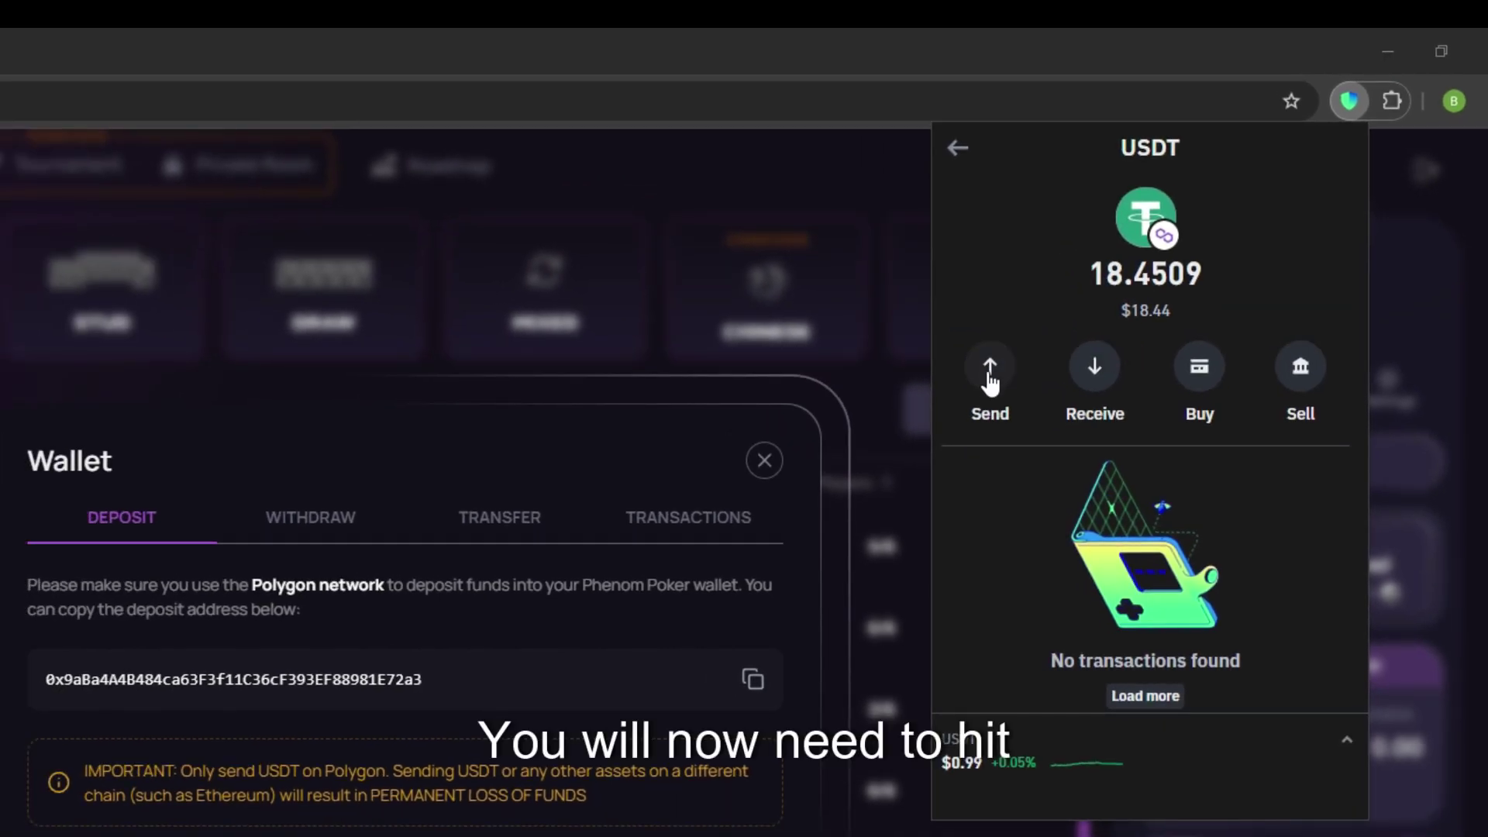
pyautogui.click(990, 395)
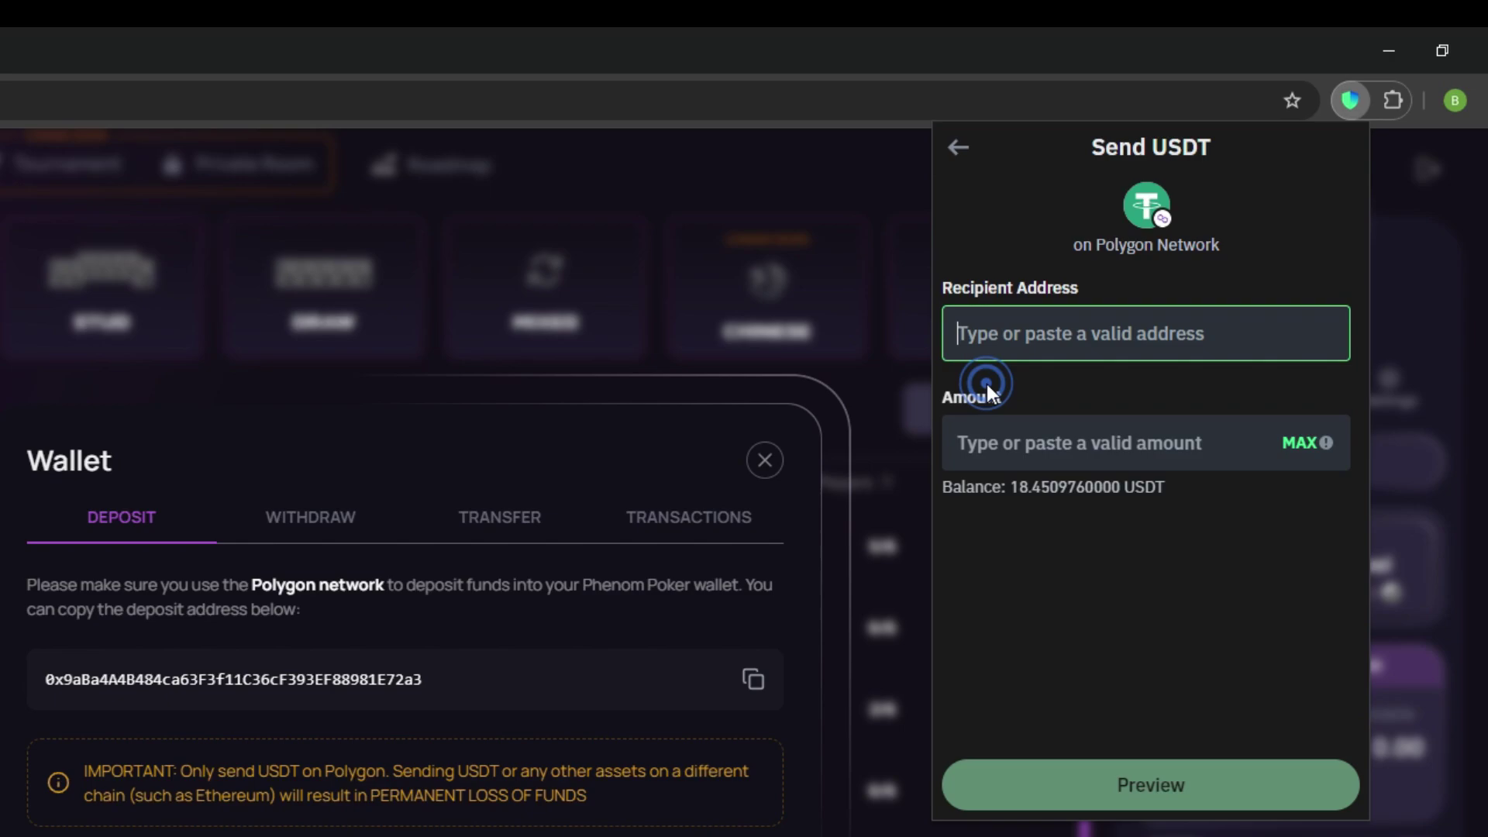
pyautogui.rightClick(1005, 341)
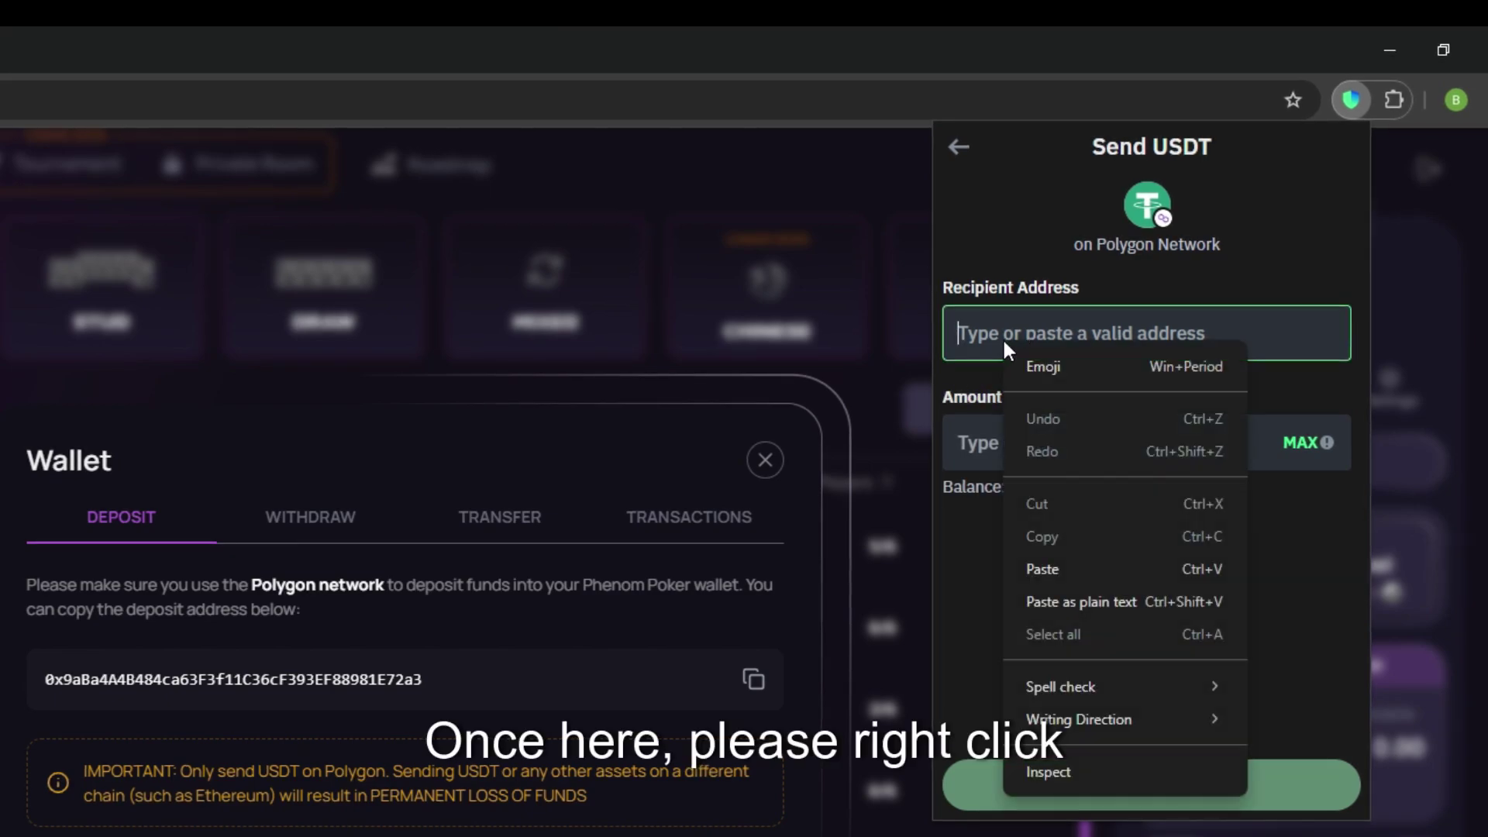
pyautogui.click(1091, 573)
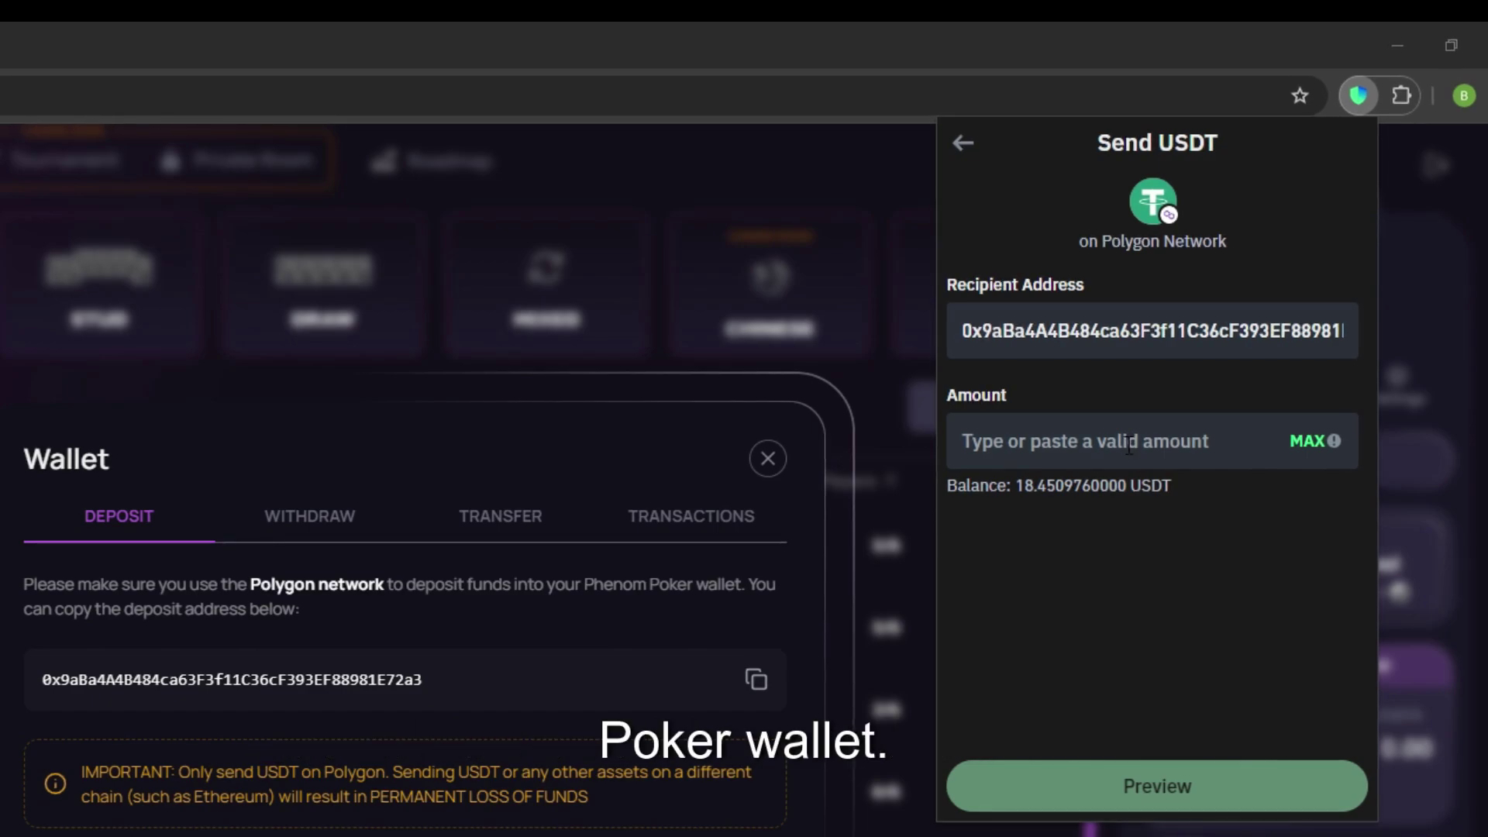
# Enter 1.00 as the USDT amount and bring up the transfer confirmation
pyautogui.click(1013, 448)
pyautogui.write('1')
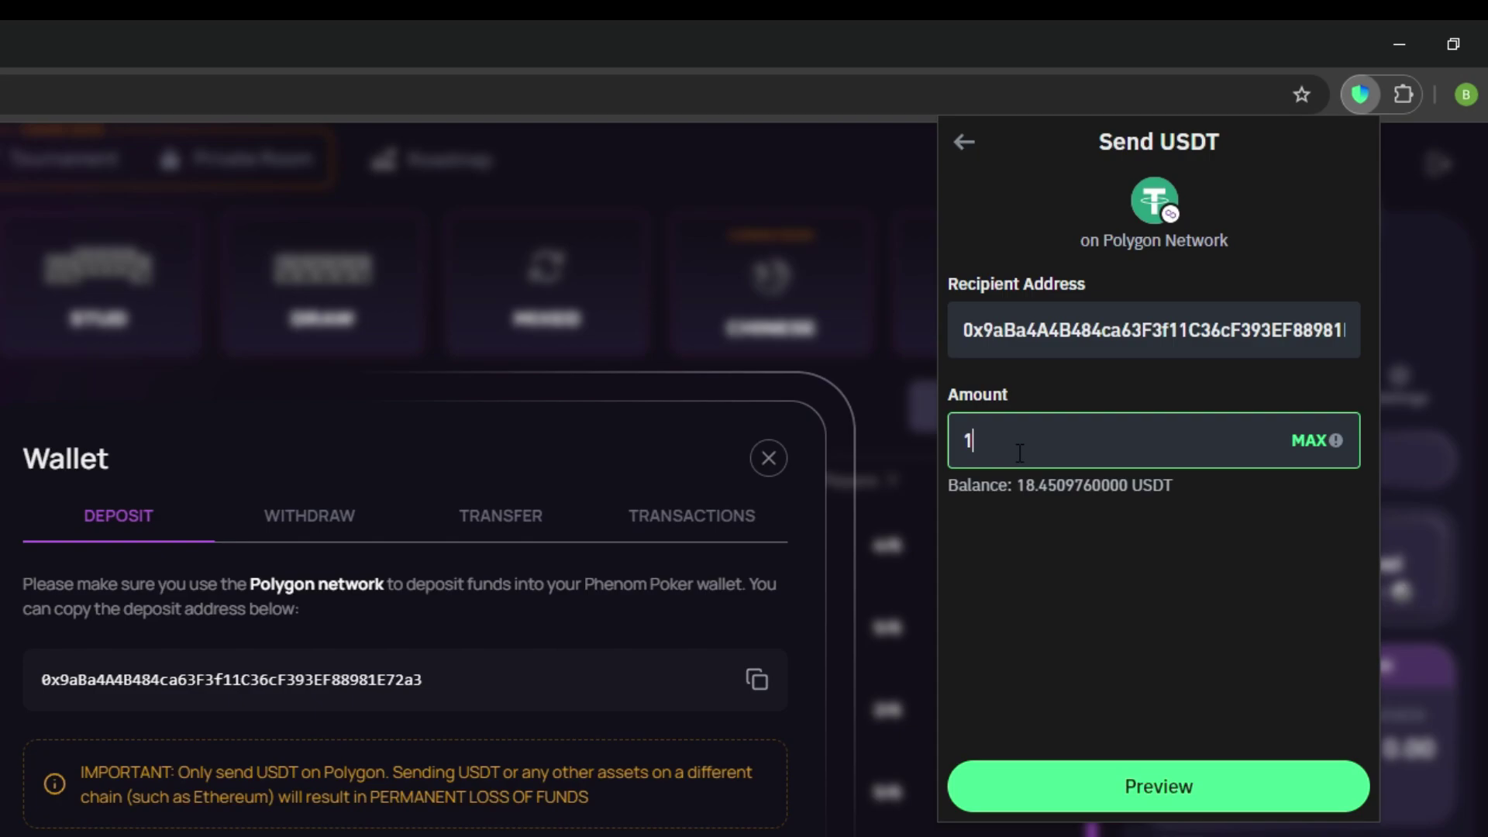
pyautogui.write('.00')
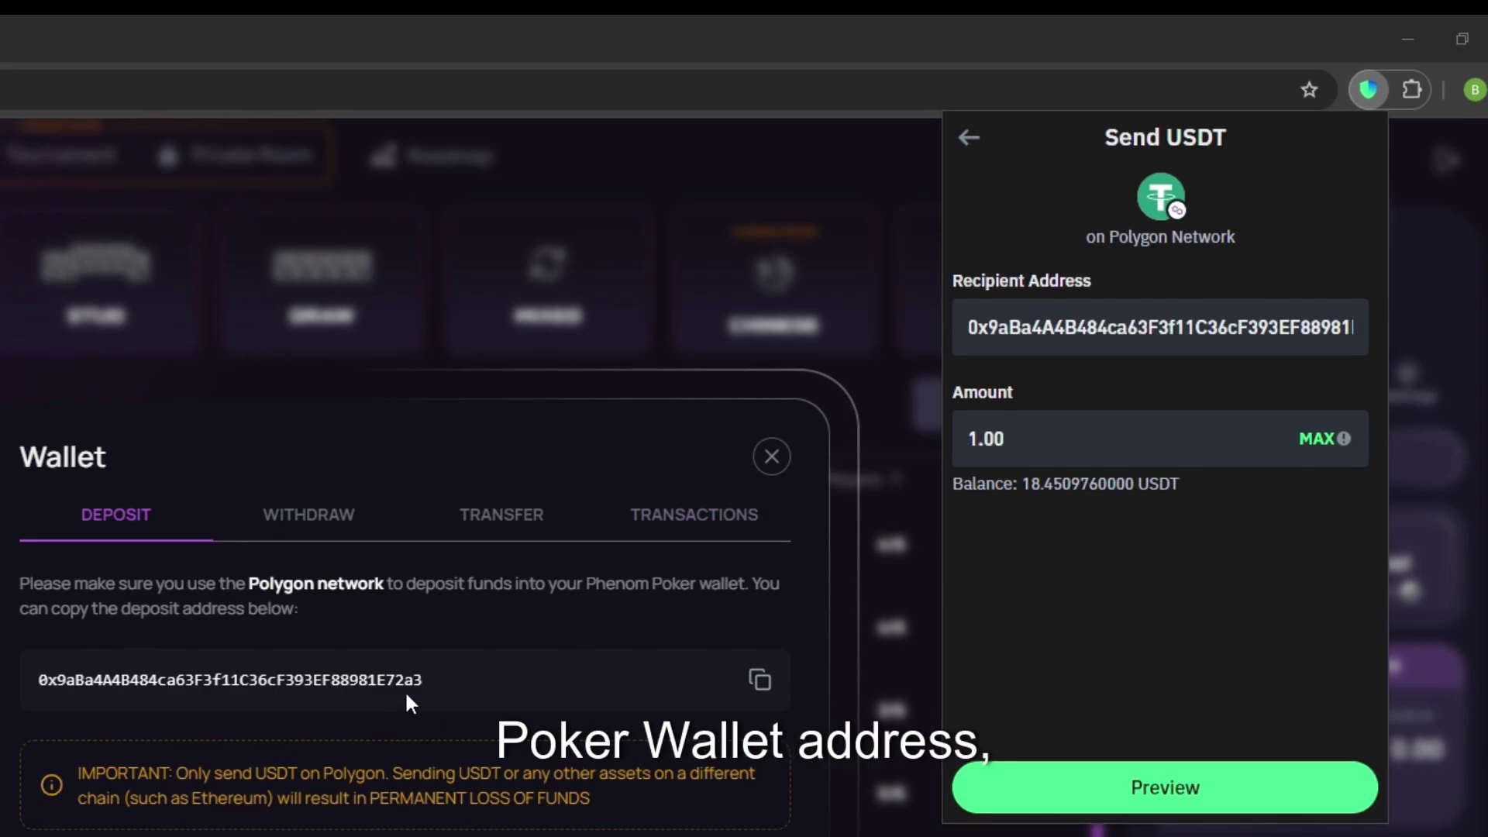
pyautogui.click(1077, 784)
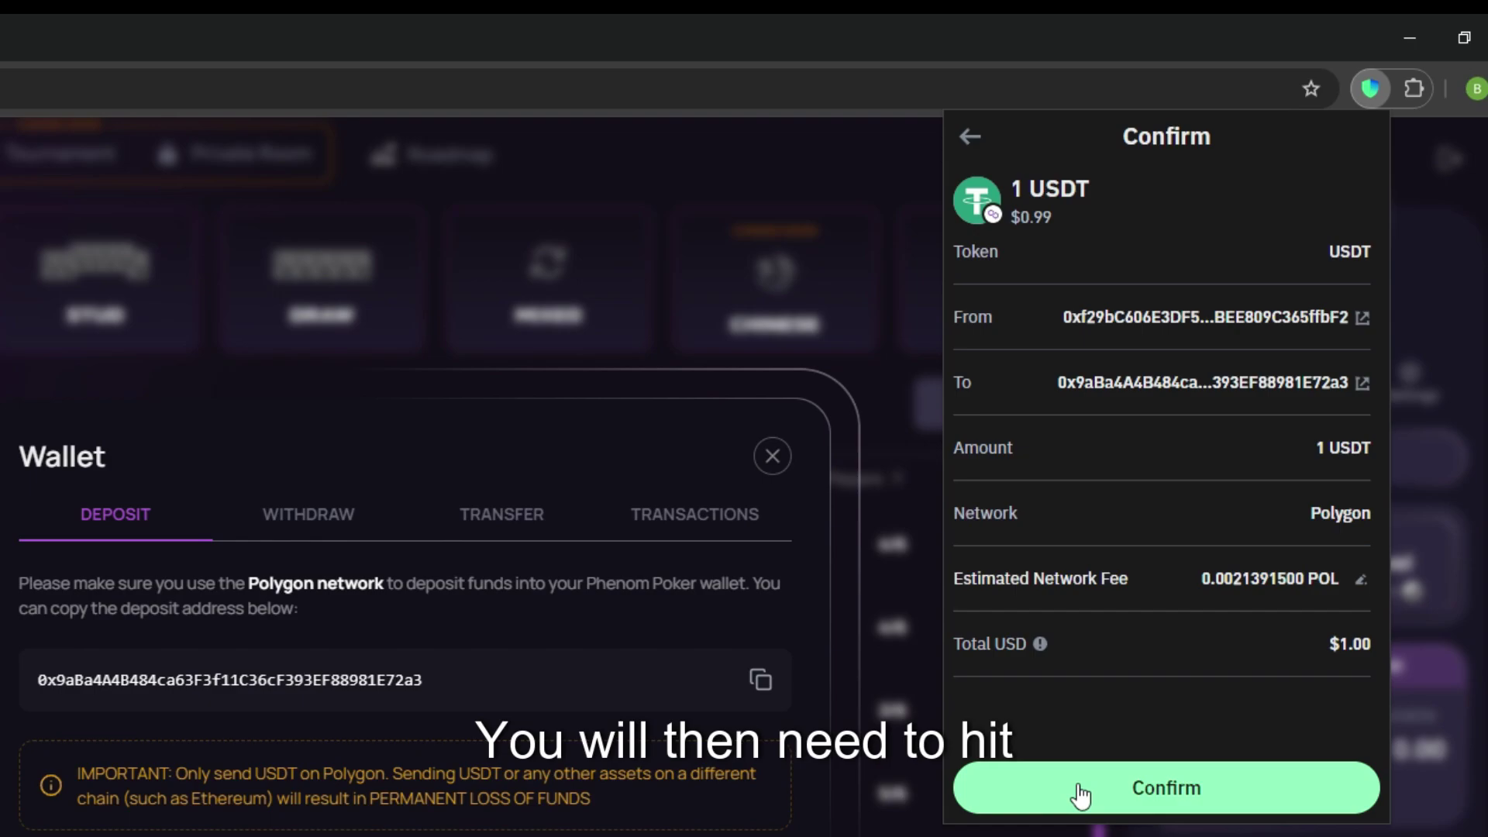
# Confirm the 1 USDT send and return to the lobby, where the balance reads 126.00
pyautogui.click(1081, 790)
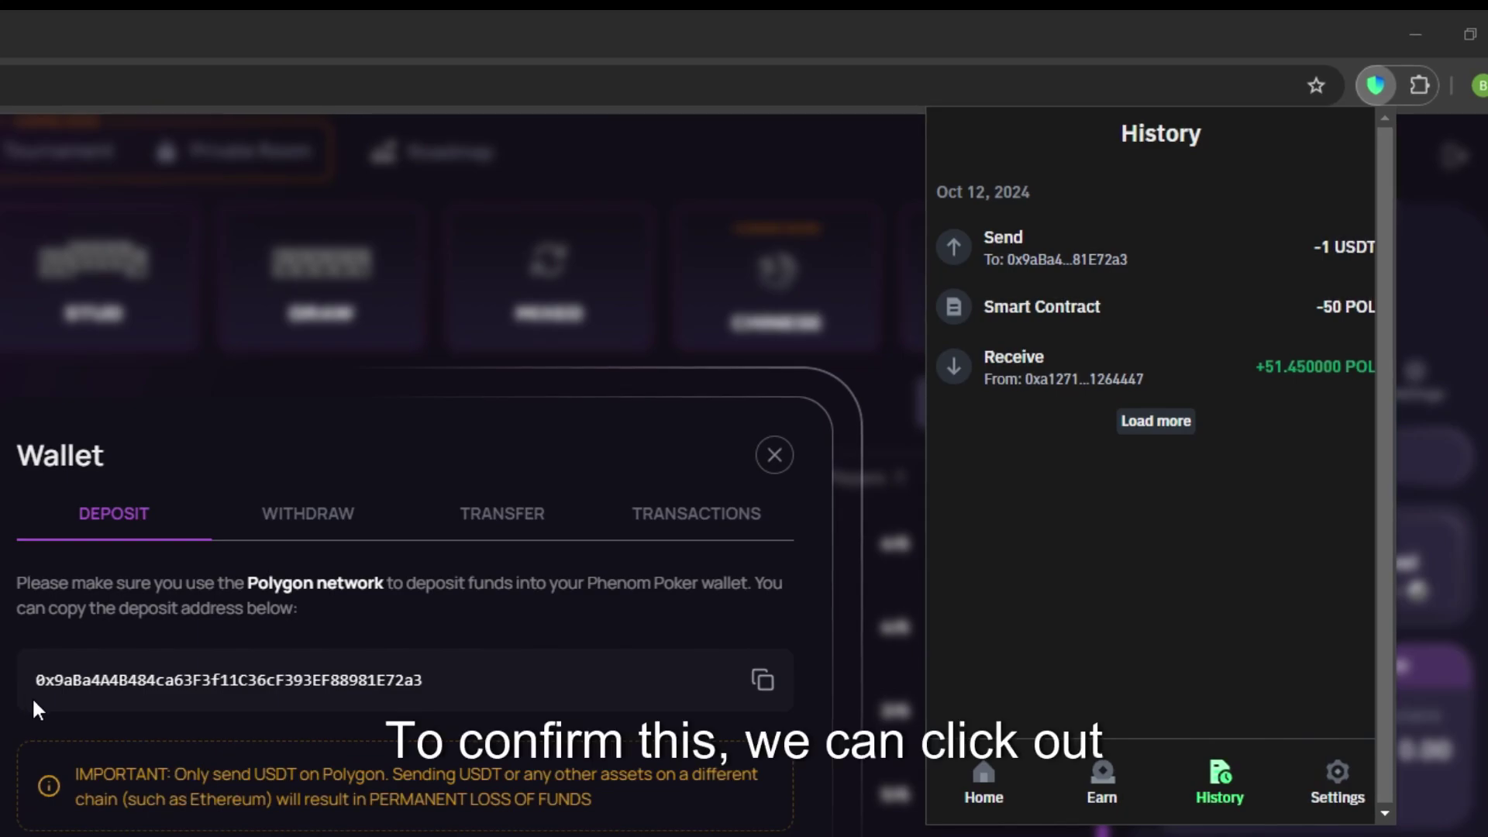
pyautogui.click(479, 333)
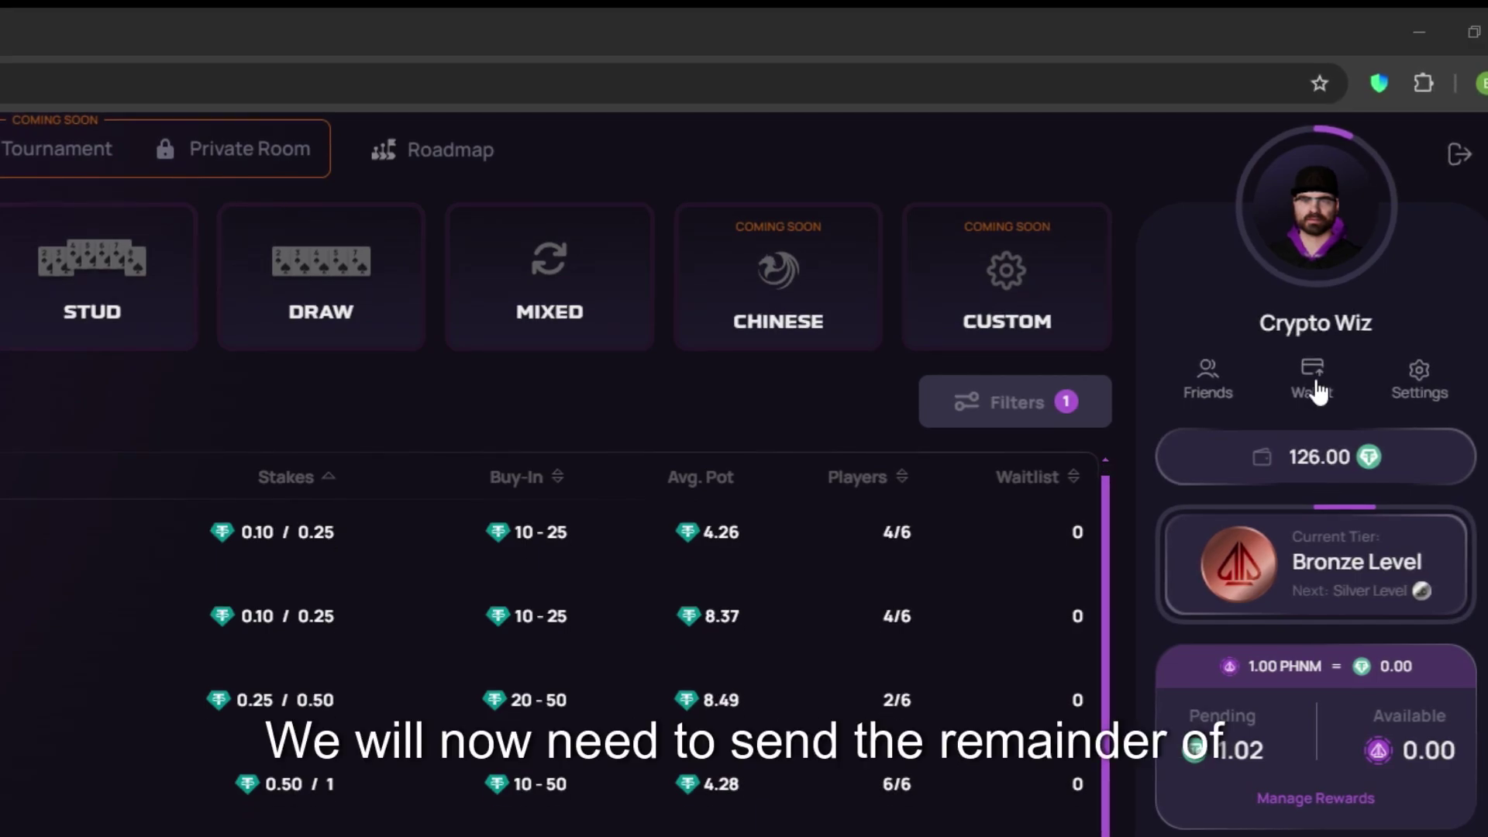
# Copy the Phenom Poker deposit address again and open Polygon USDT (17.4509) in Trust Wallet
pyautogui.click(1316, 384)
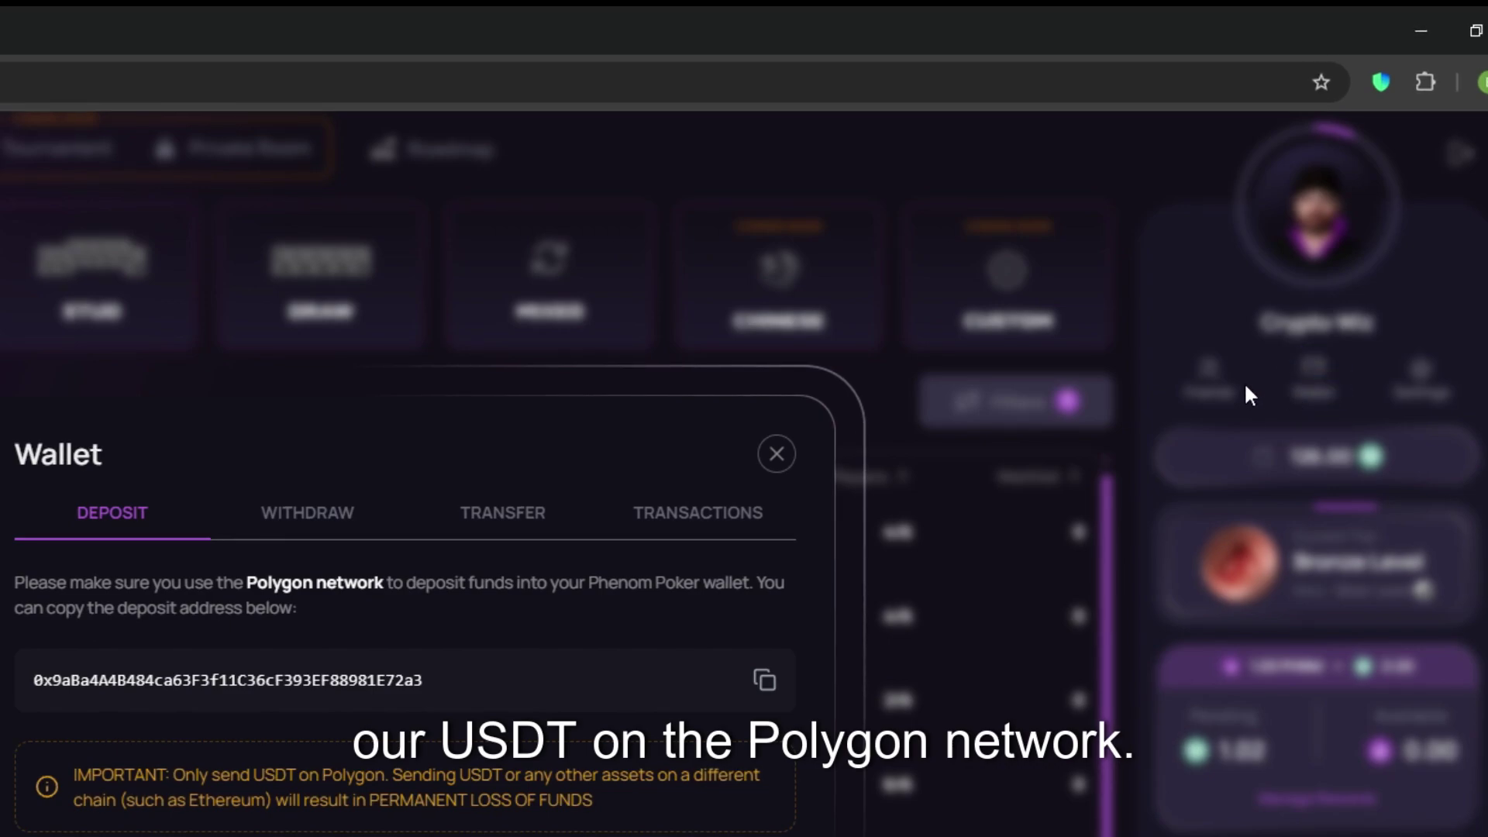
pyautogui.click(763, 692)
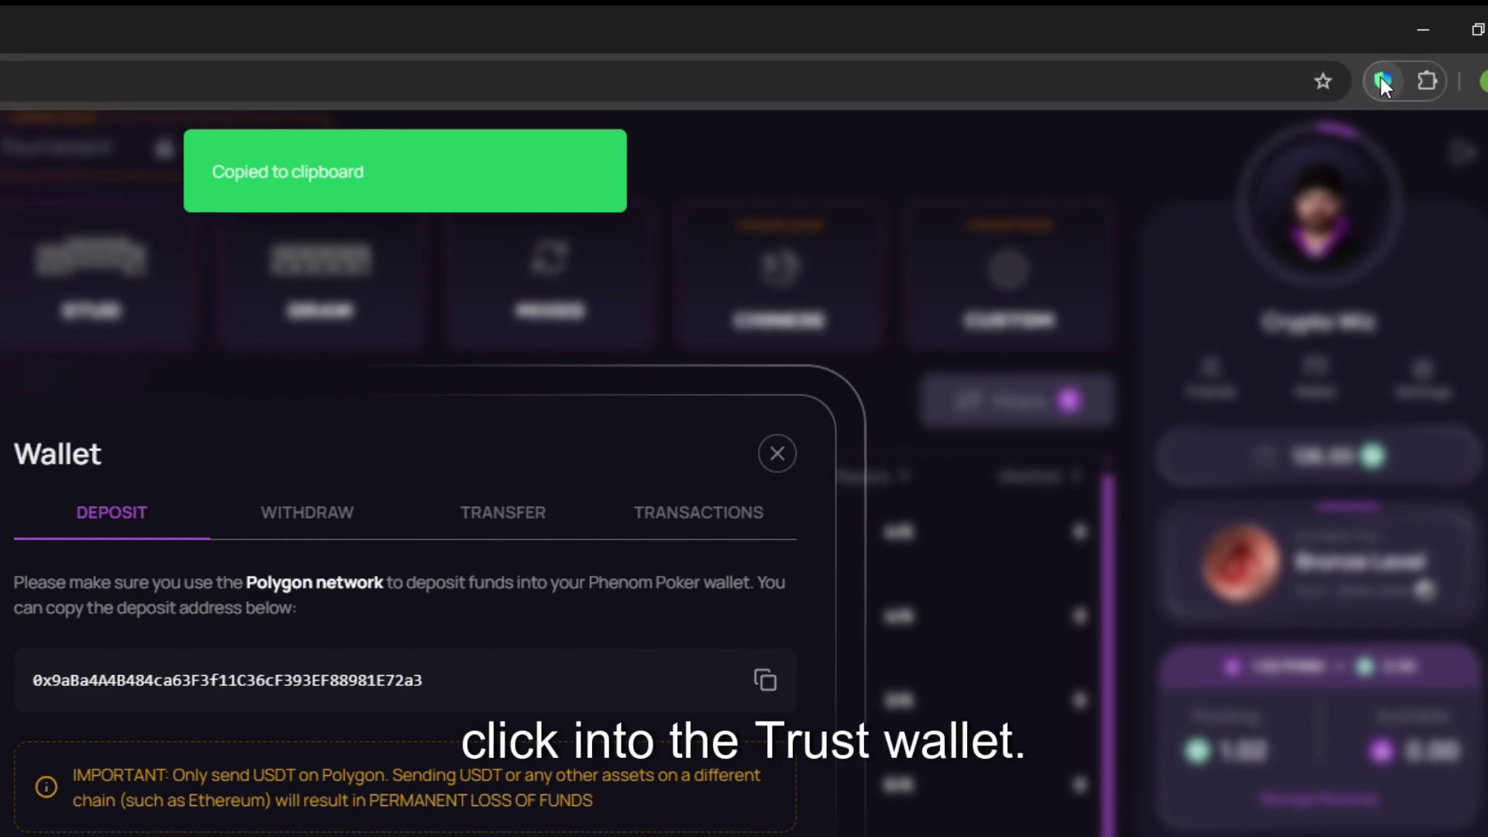
pyautogui.click(1382, 78)
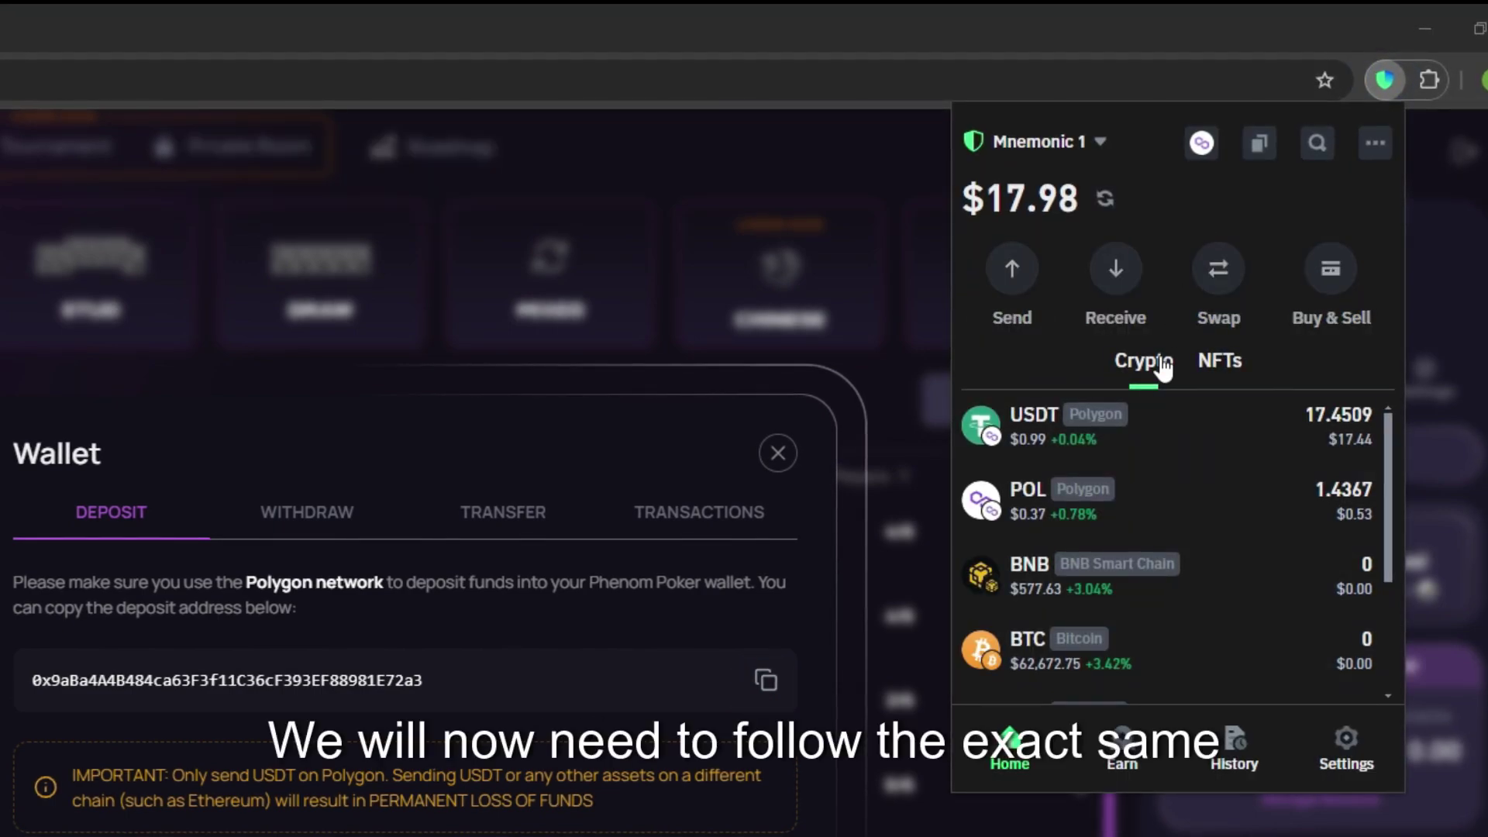
pyautogui.scroll(-2, 1163, 368)
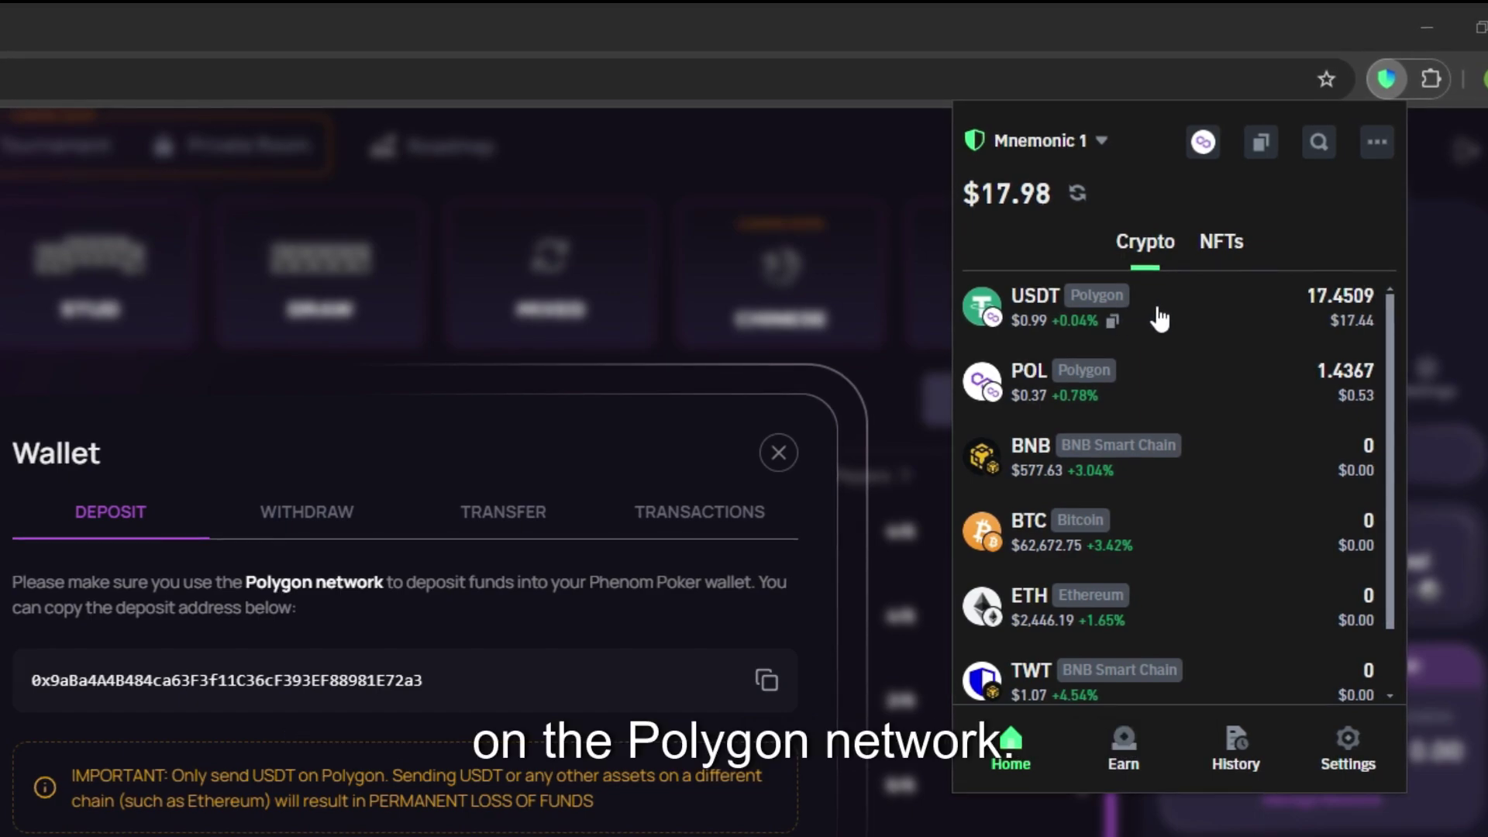
pyautogui.click(1160, 318)
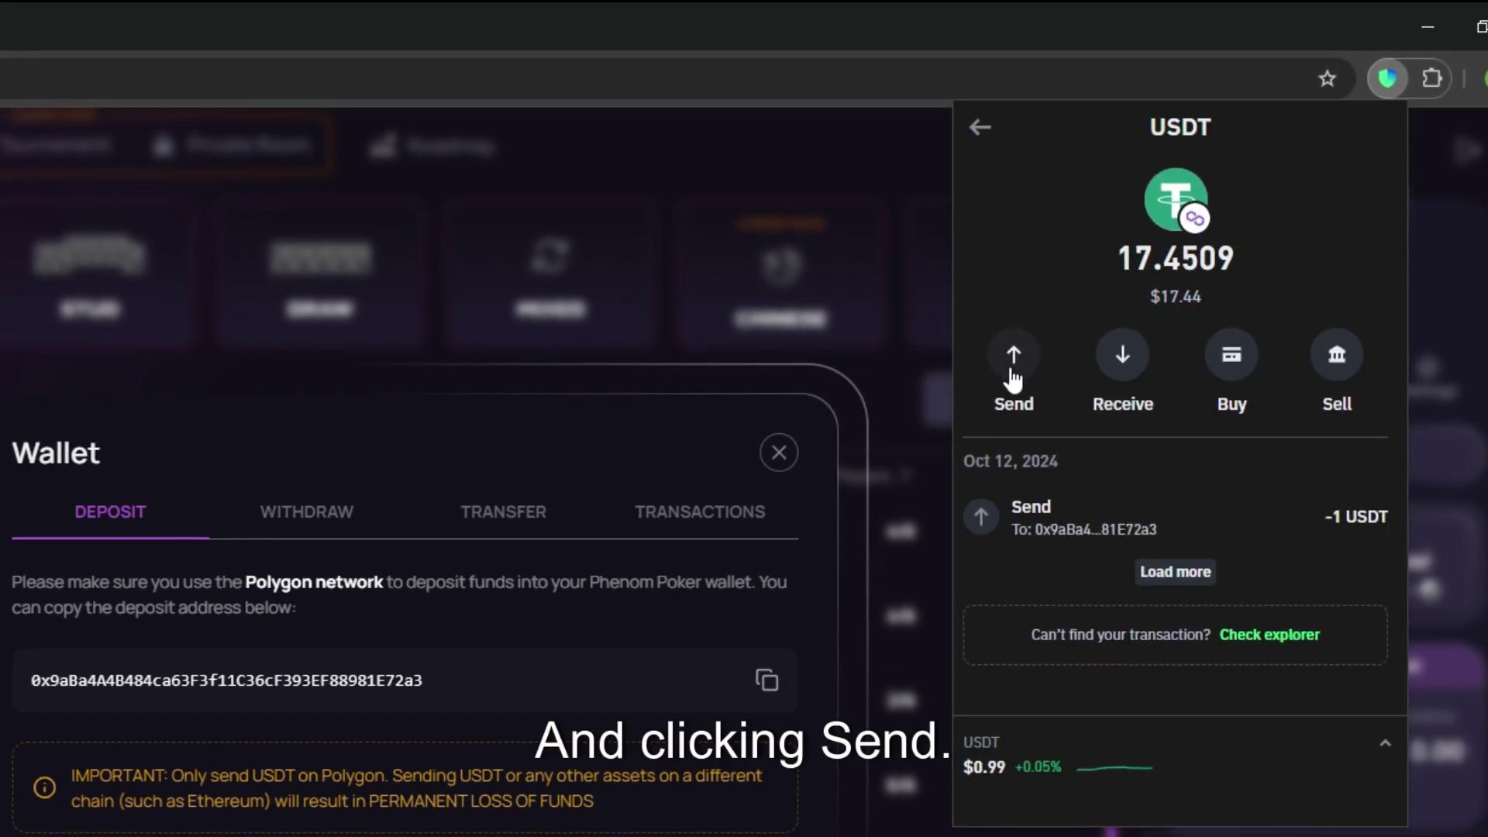
# Prepare a MAX send of 17.450976 USDT to the pasted deposit address and preview it
pyautogui.click(1013, 380)
pyautogui.rightClick(1006, 326)
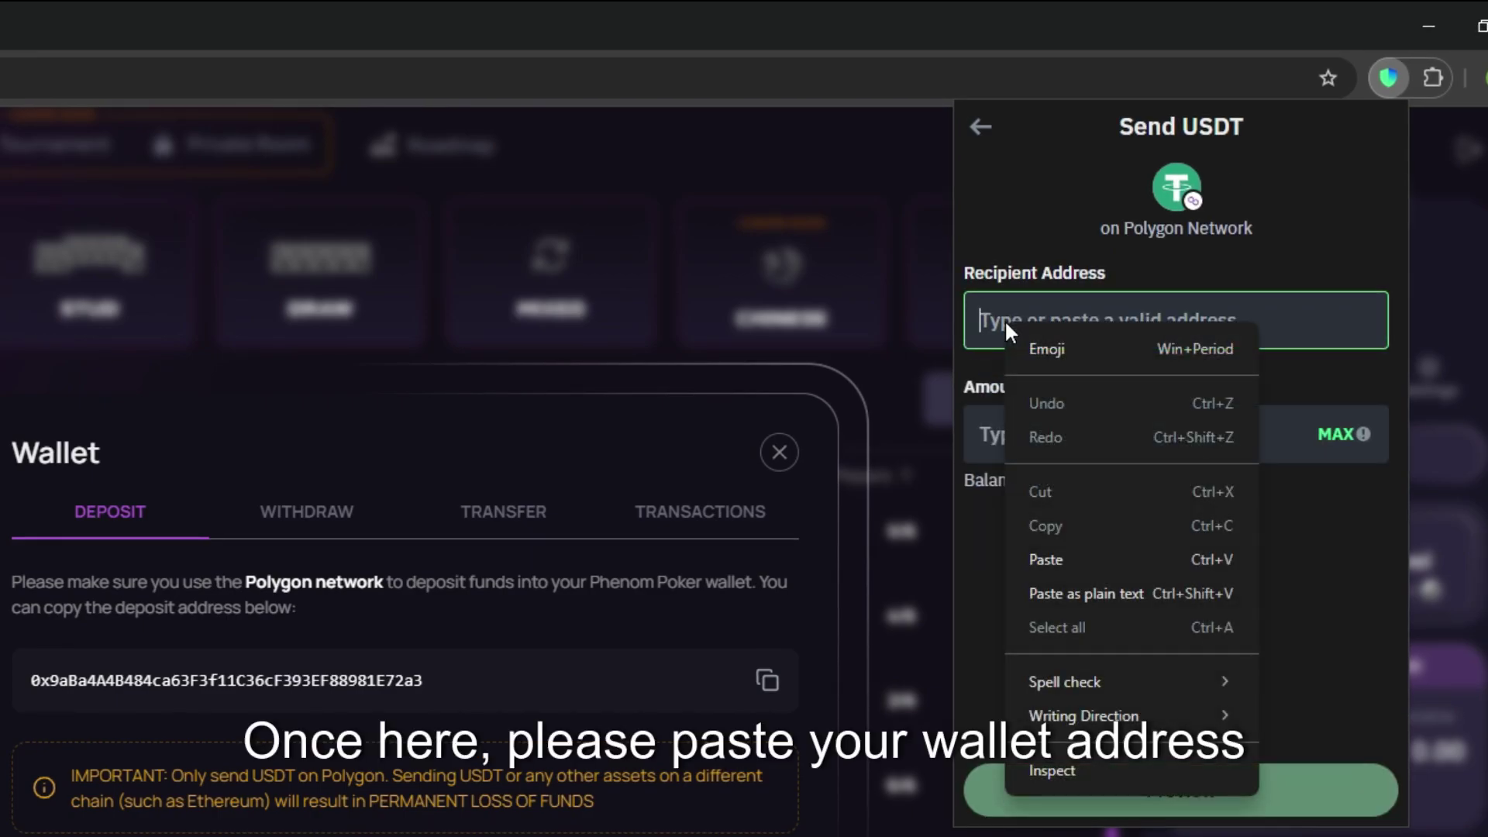
pyautogui.click(1098, 558)
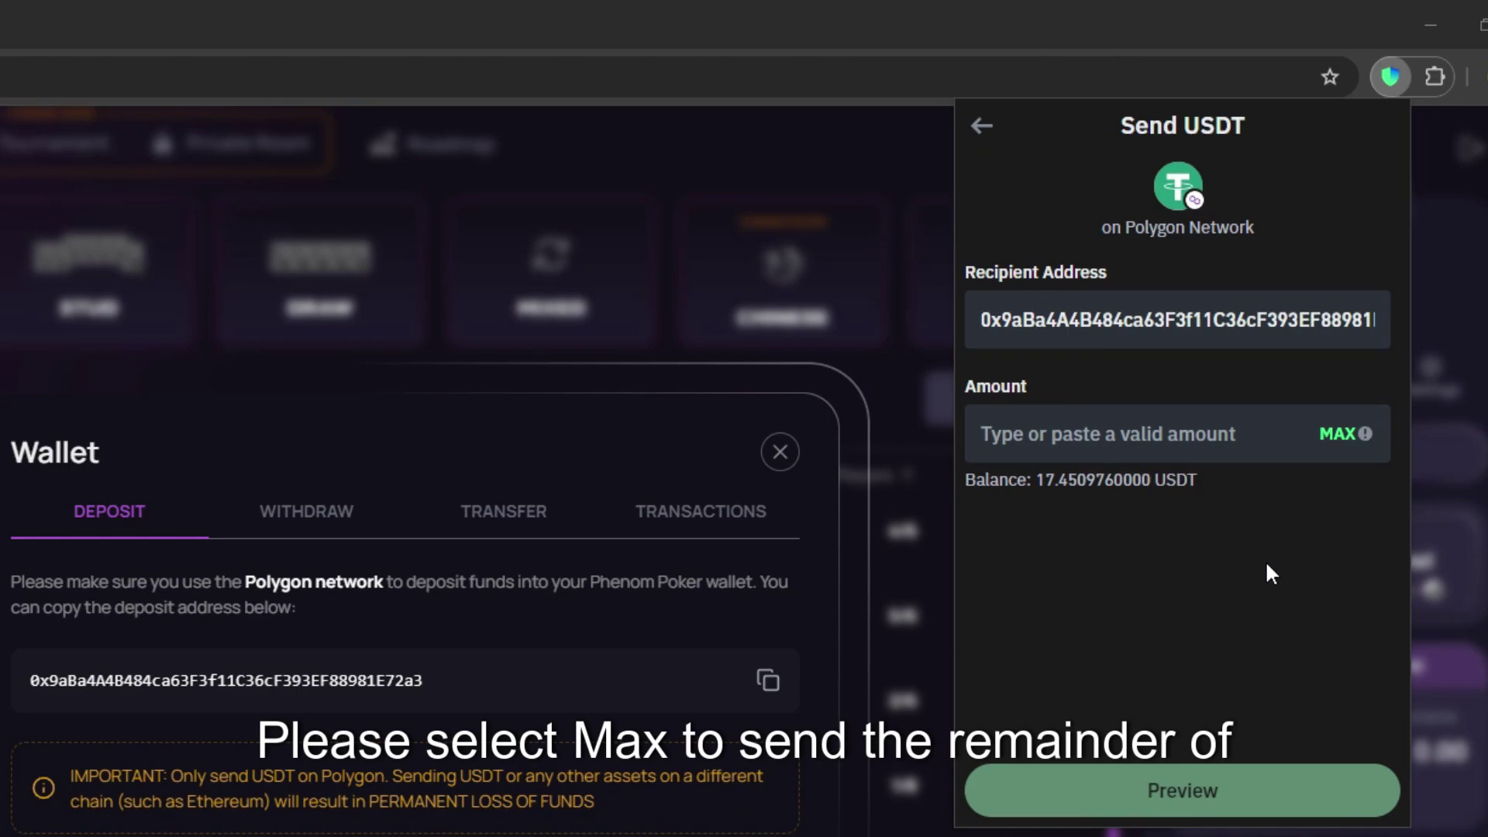
pyautogui.click(1347, 438)
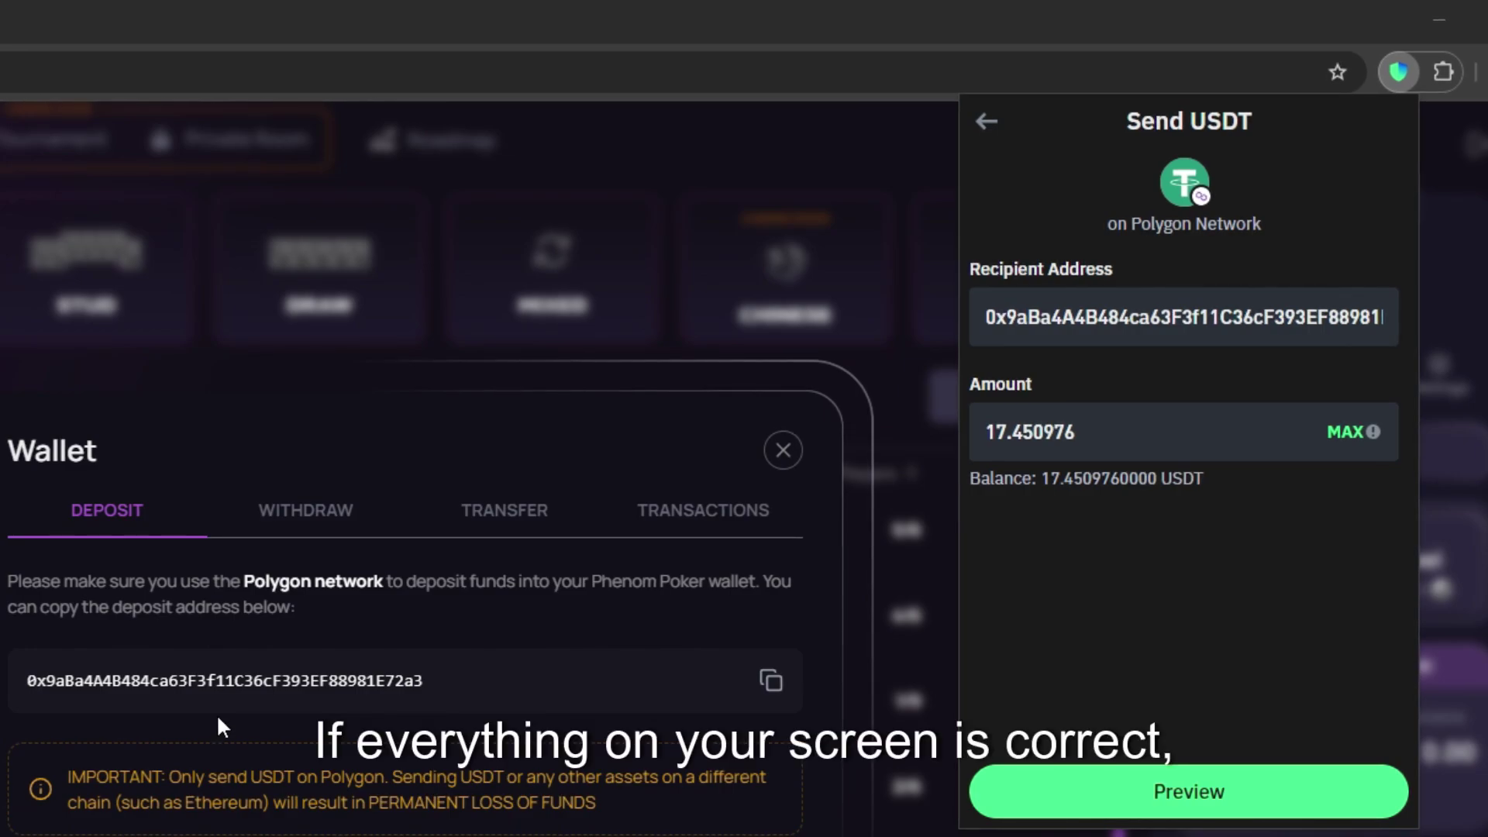
pyautogui.click(1132, 802)
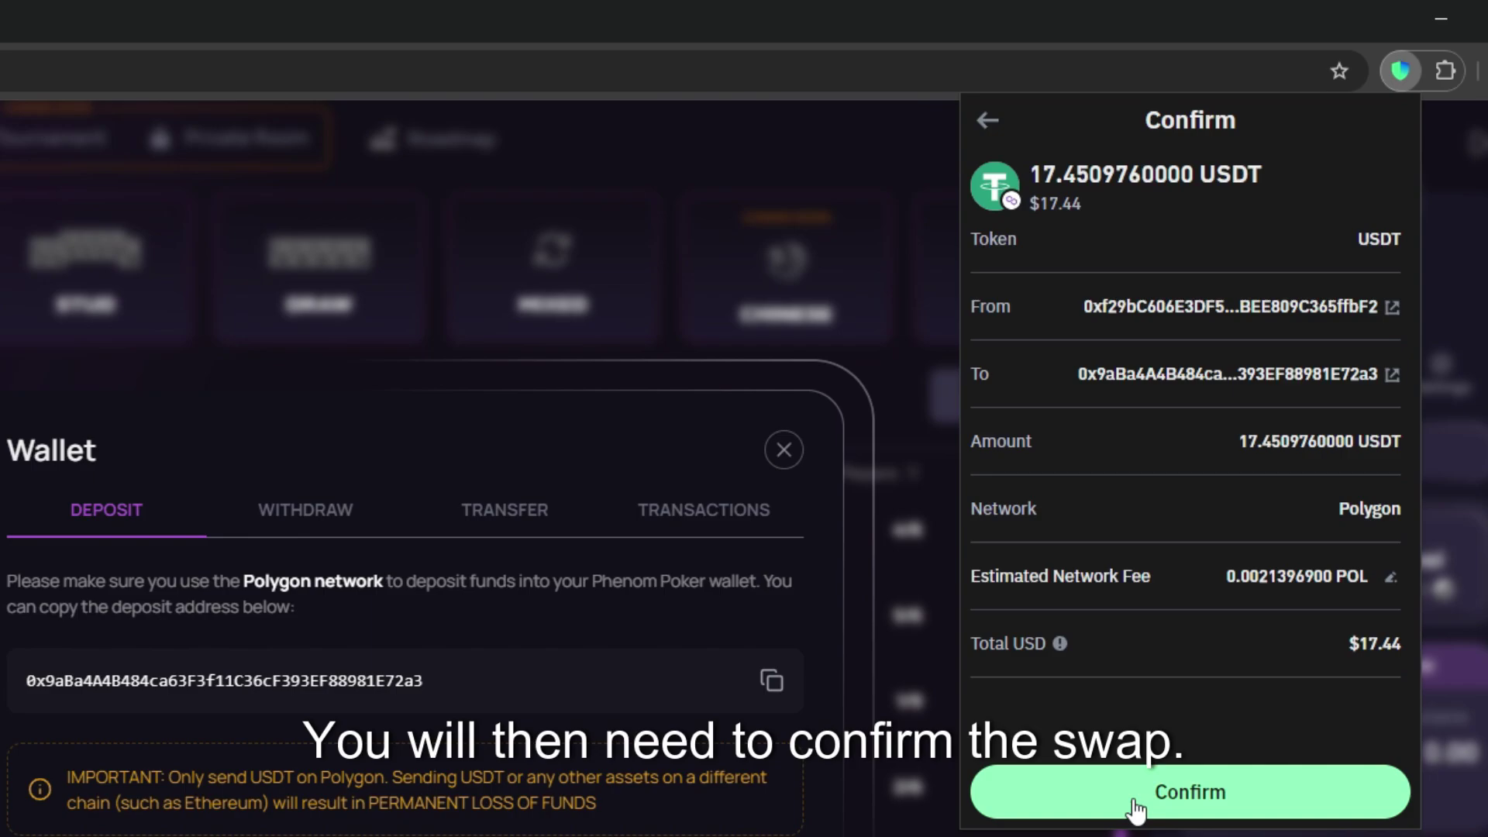
# Confirm the 17.450976 USDT send and return to Phenom Poker, now showing 143.45
pyautogui.click(1133, 802)
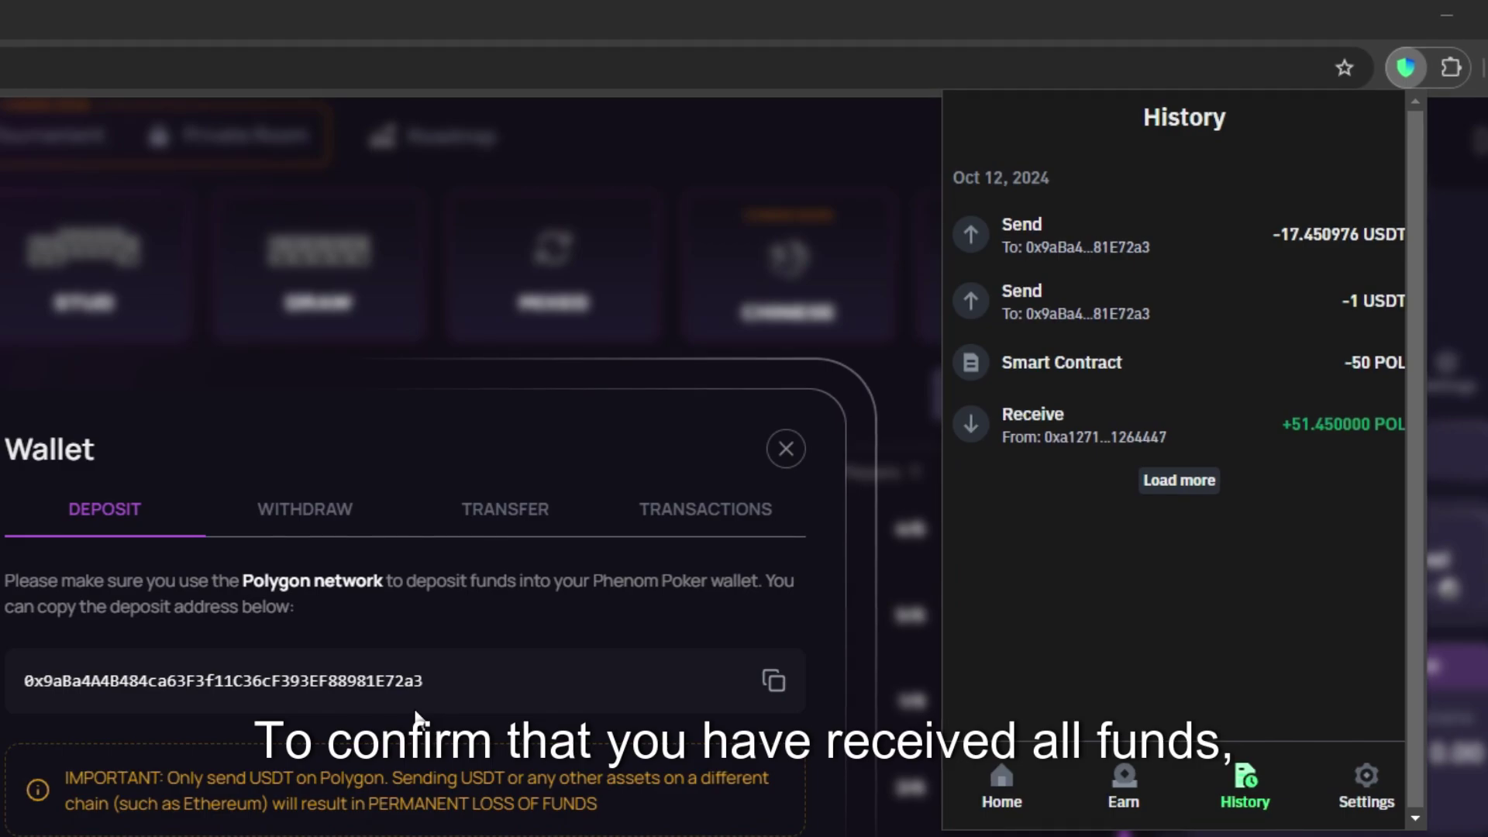
pyautogui.click(721, 159)
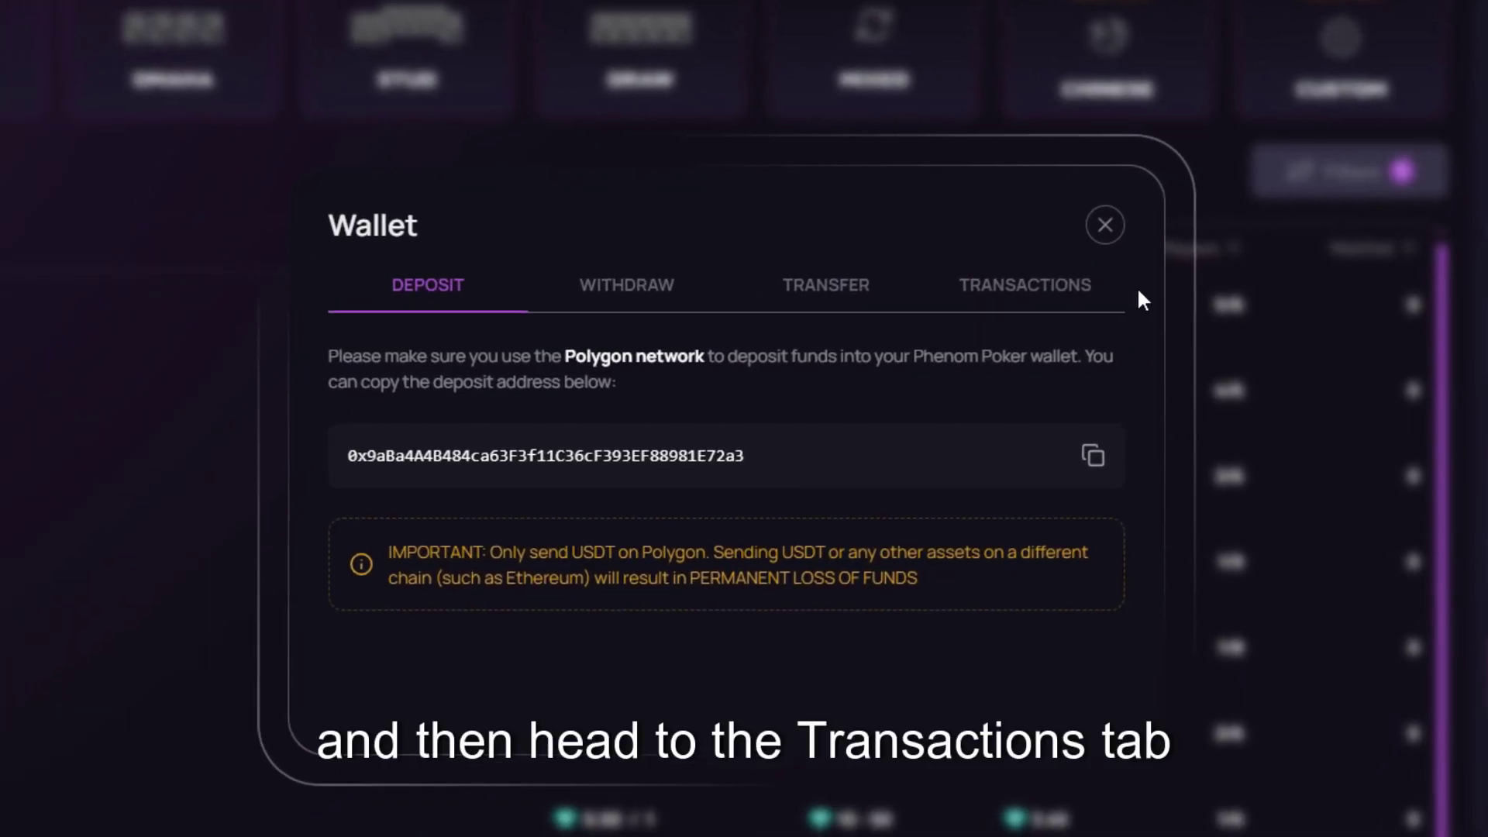
# Open the Phenom Poker transaction list and view the $17.45 deposit on Polygonscan
pyautogui.click(1047, 304)
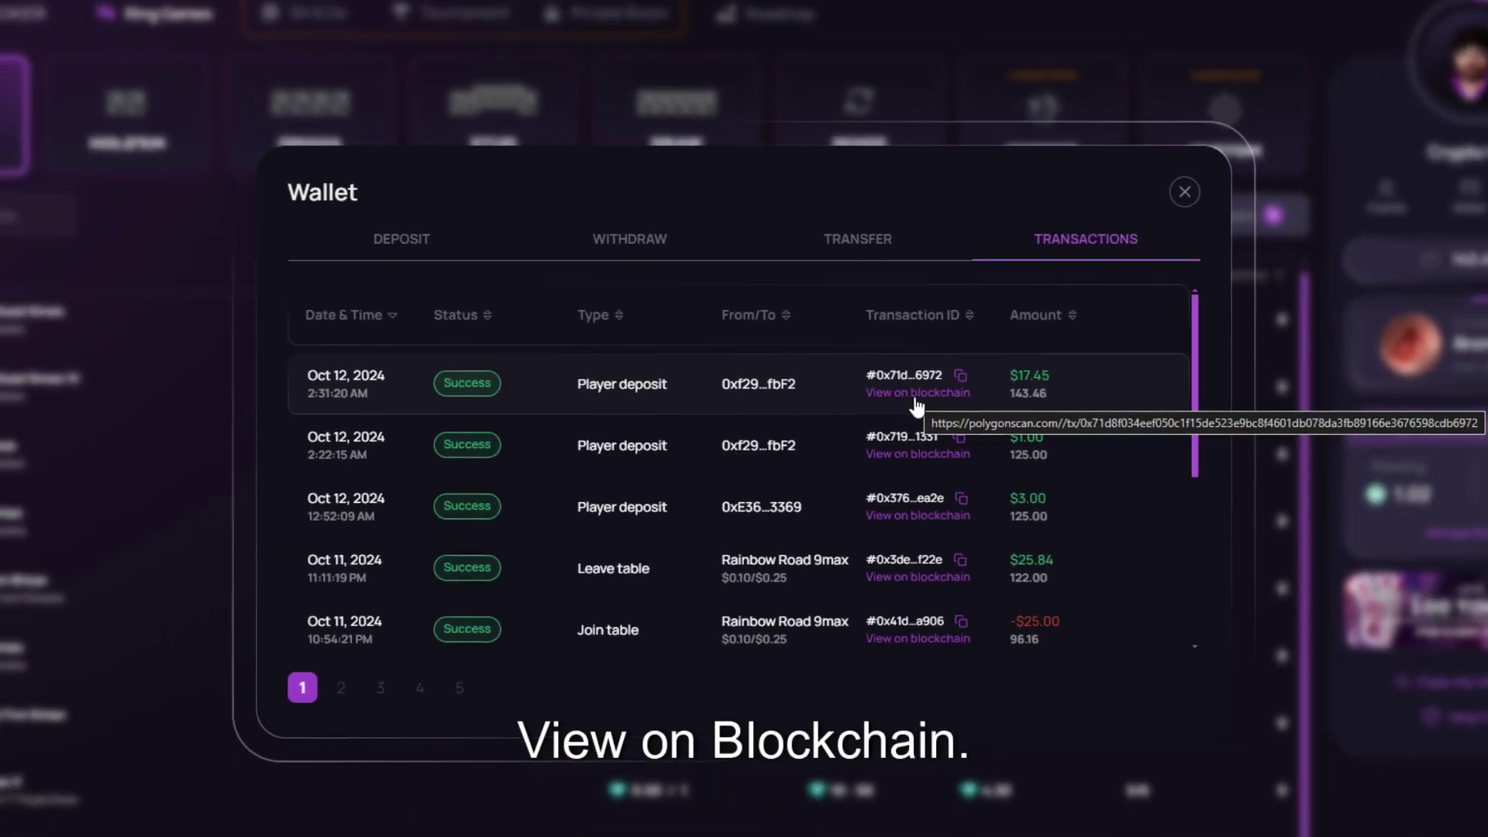
pyautogui.click(916, 395)
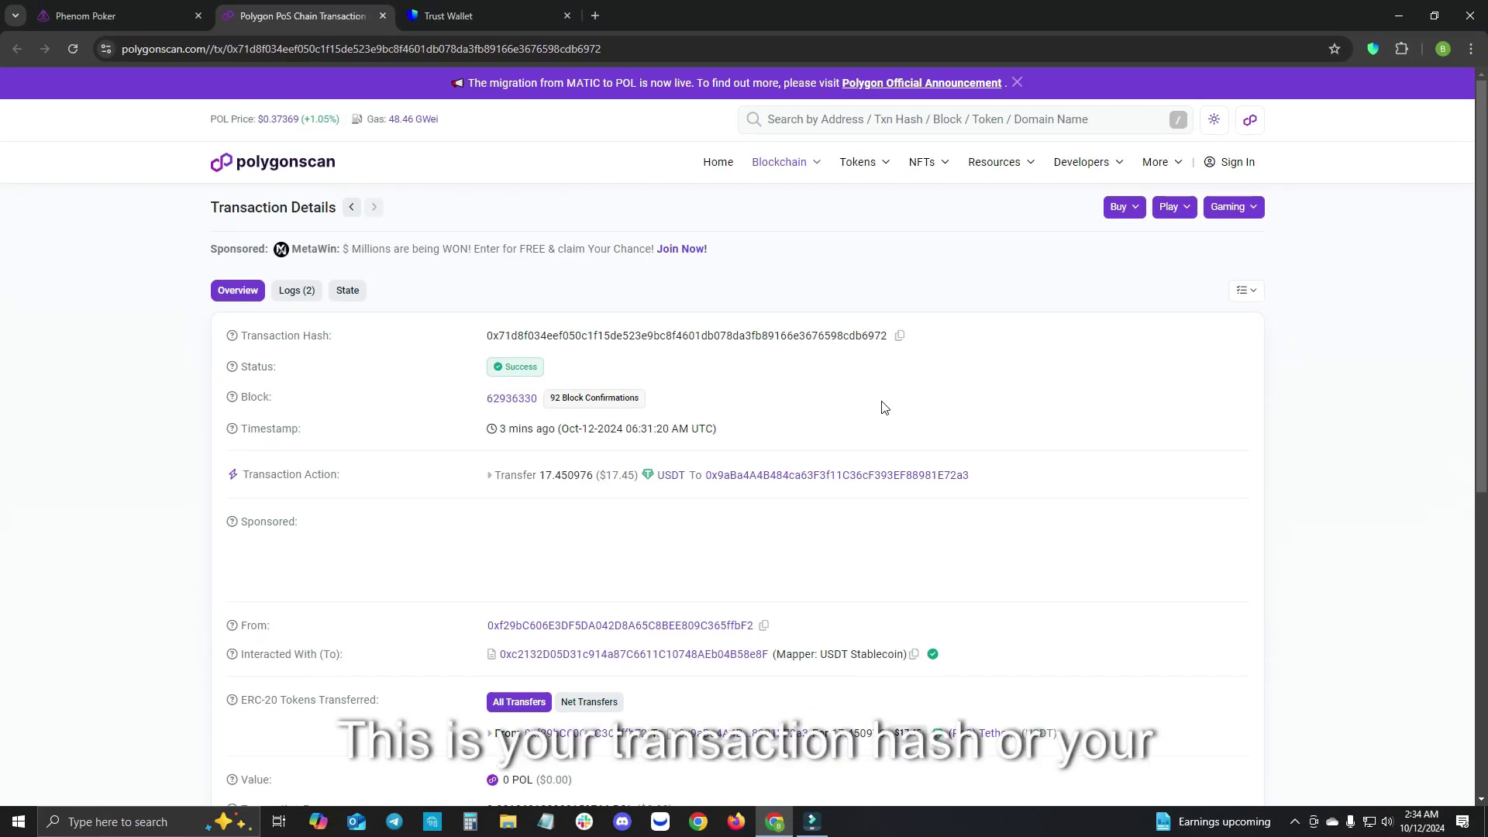
# Scroll Polygonscan's details to verify the 17.450976 USDT transfer succeeded
pyautogui.scroll(-2, 828, 394)
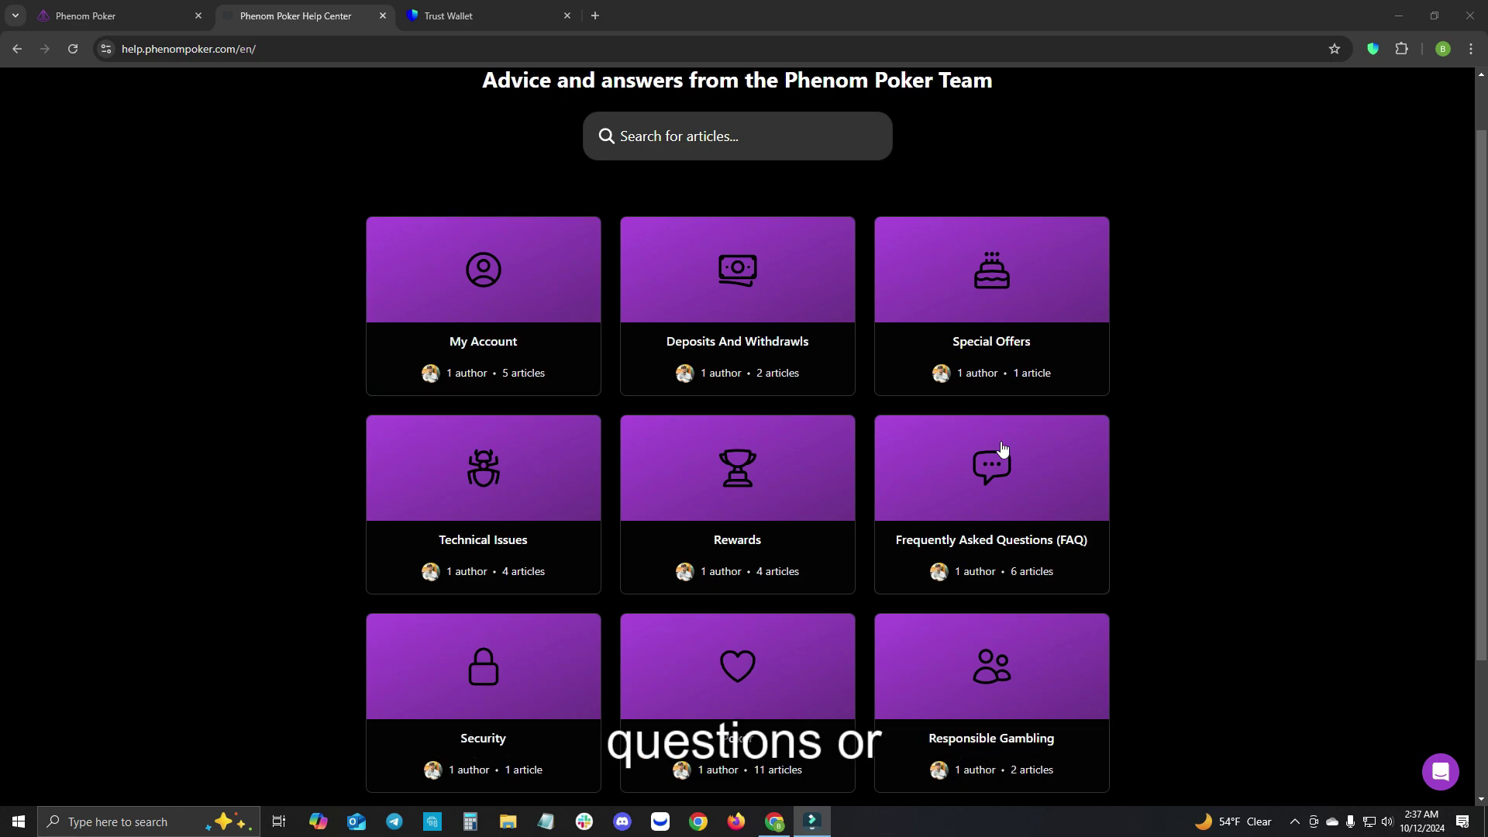
# Open the Help Center's support chat on its empty Messages view
pyautogui.click(1439, 773)
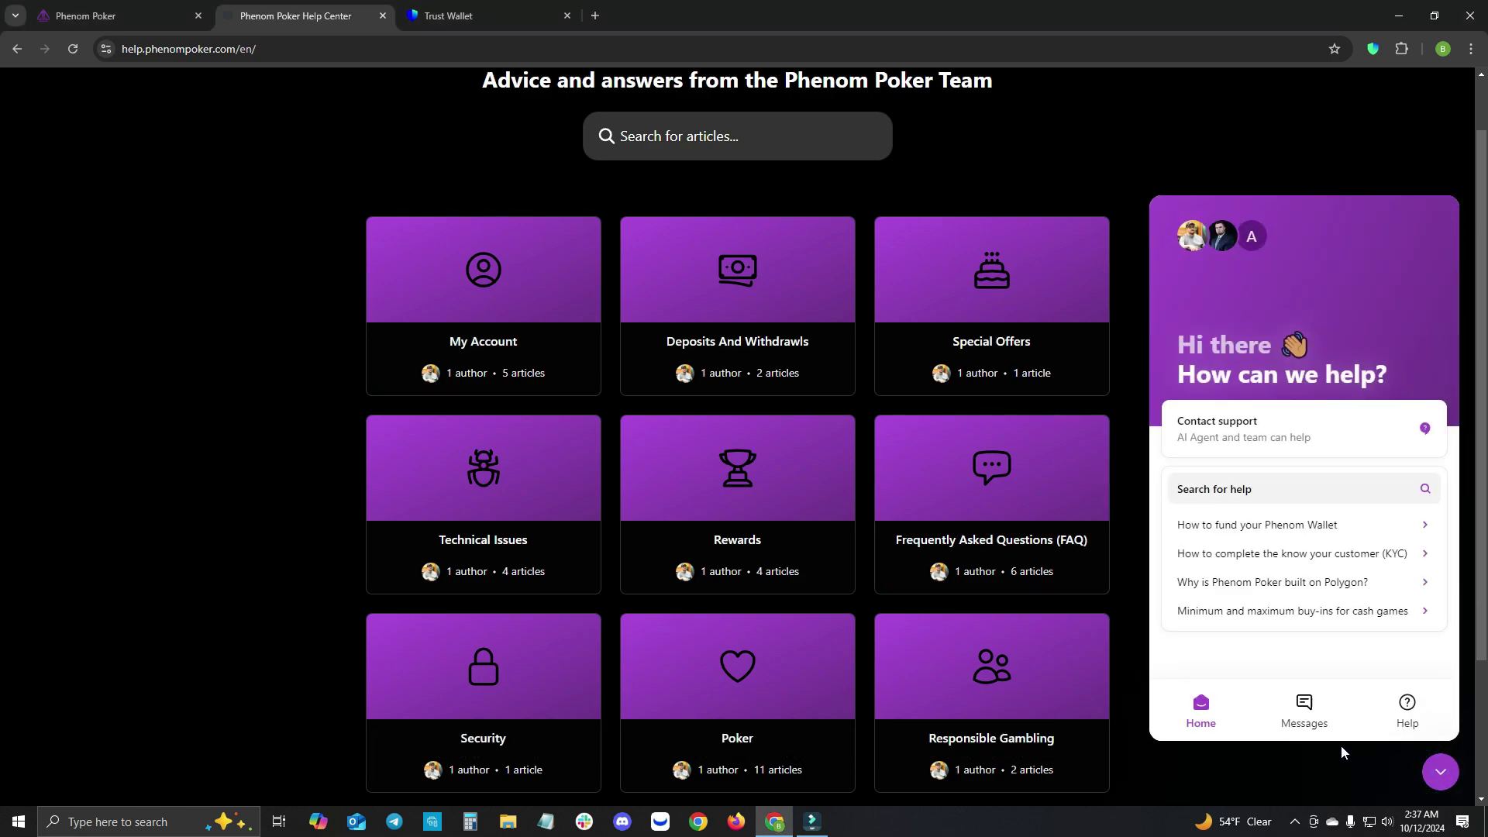
pyautogui.click(1304, 727)
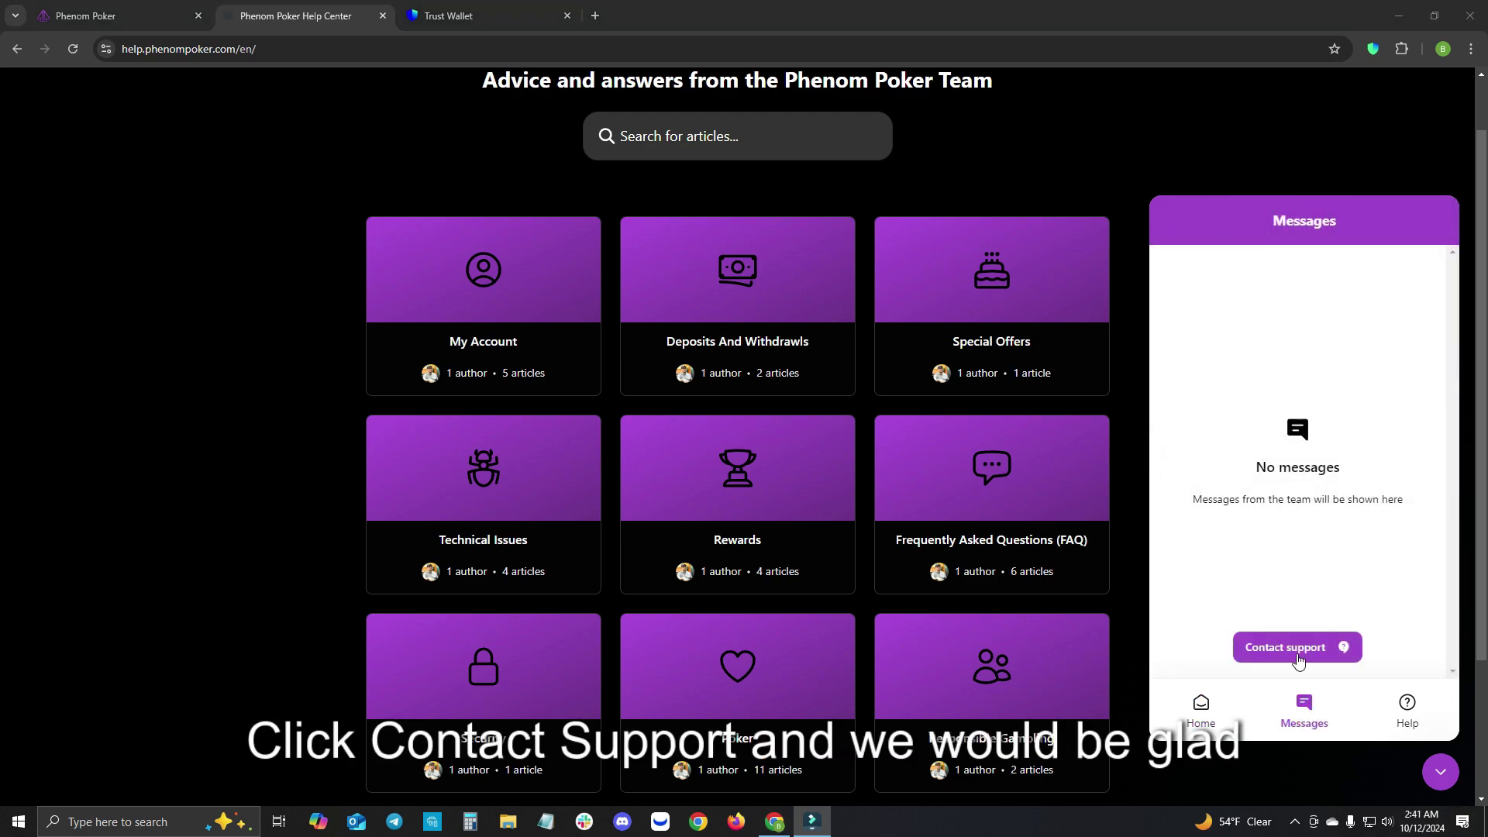